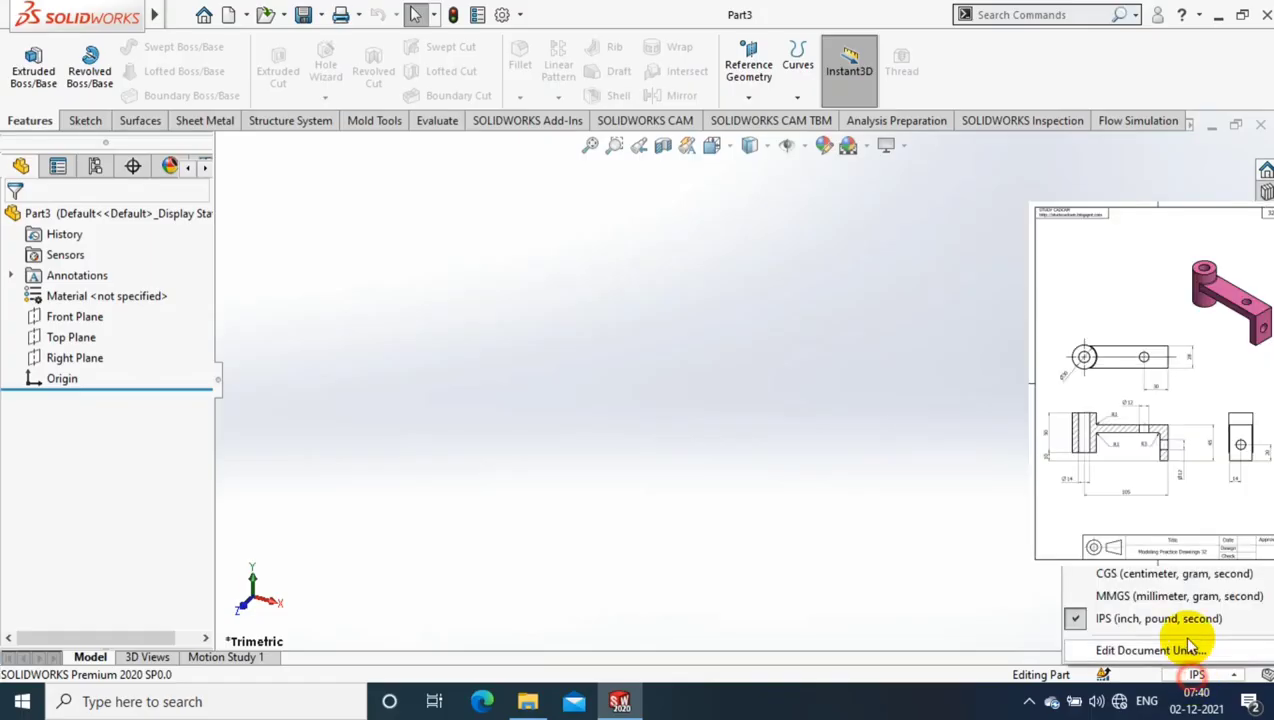
Change Part3's document units from IPS to MMGS (millimetre, gram, second)
{"action": "left_click", "coordinate": [1152, 597]}
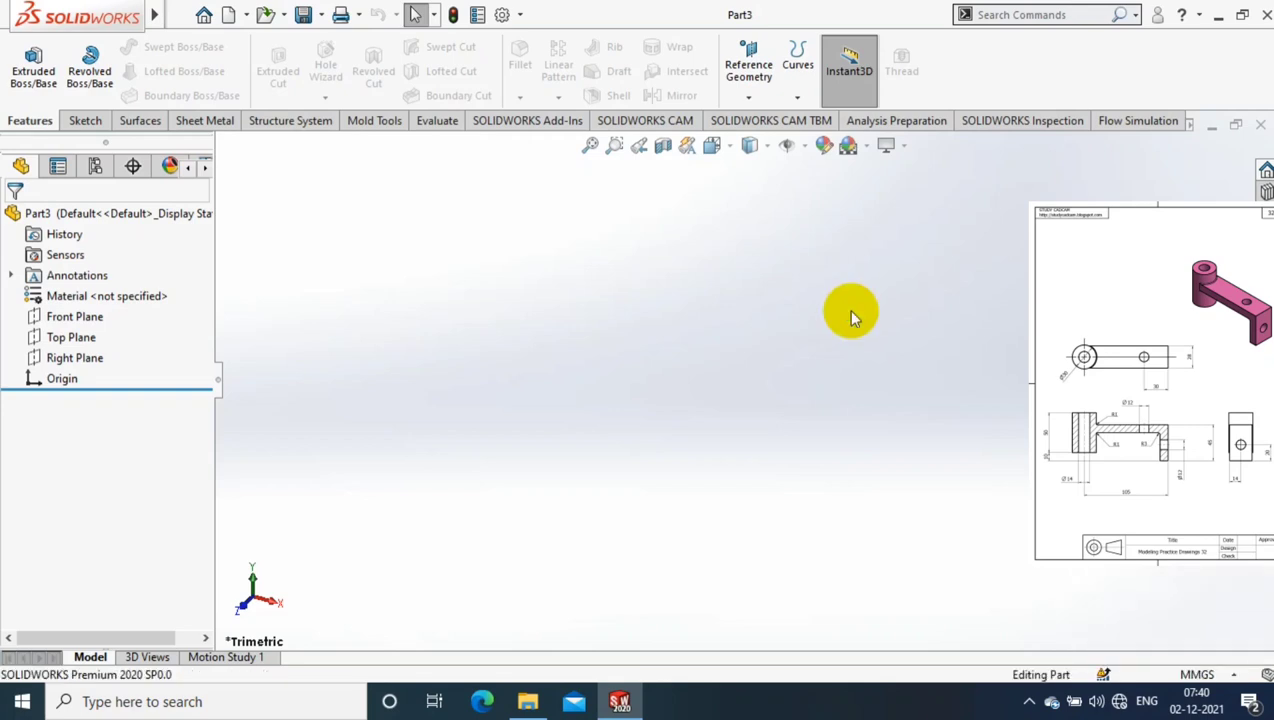
Start a sketch on the Front Plane, viewed normal, and draw circles centred on the origin
{"action": "right_click", "coordinate": [90, 320]}
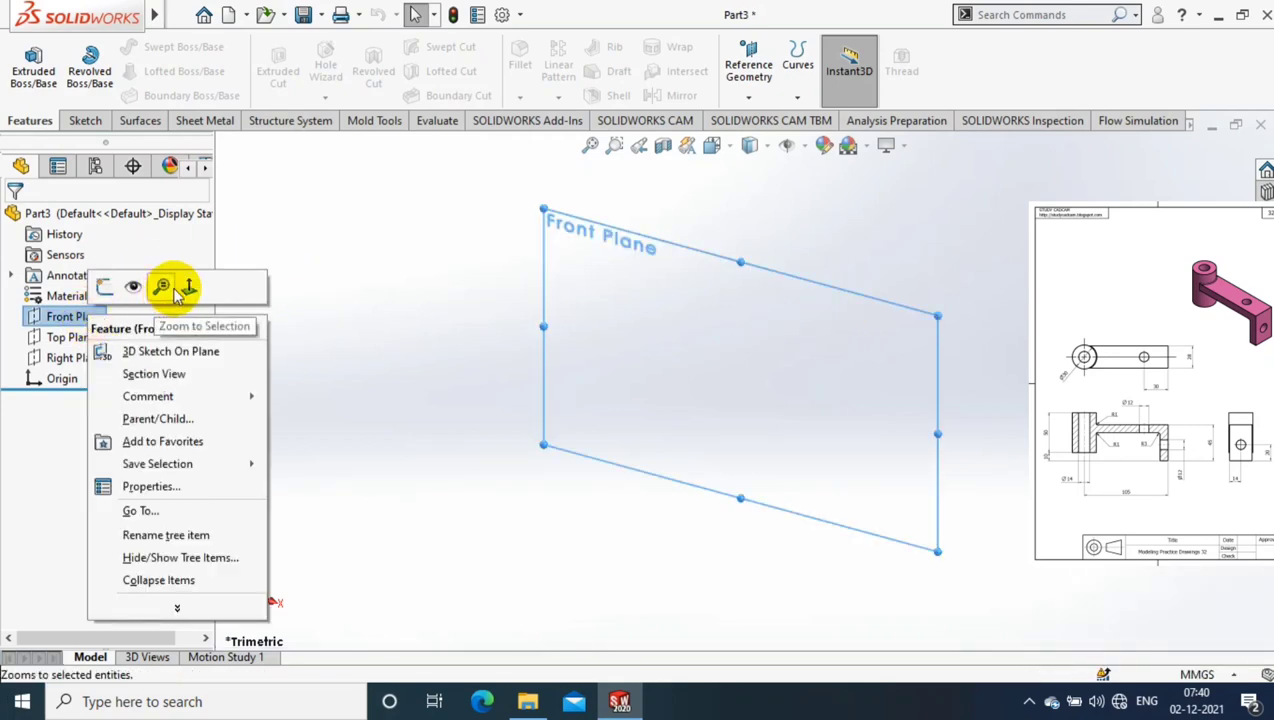
{"action": "left_click", "coordinate": [176, 284]}
{"action": "left_click", "coordinate": [85, 120]}
{"action": "left_click", "coordinate": [25, 60]}
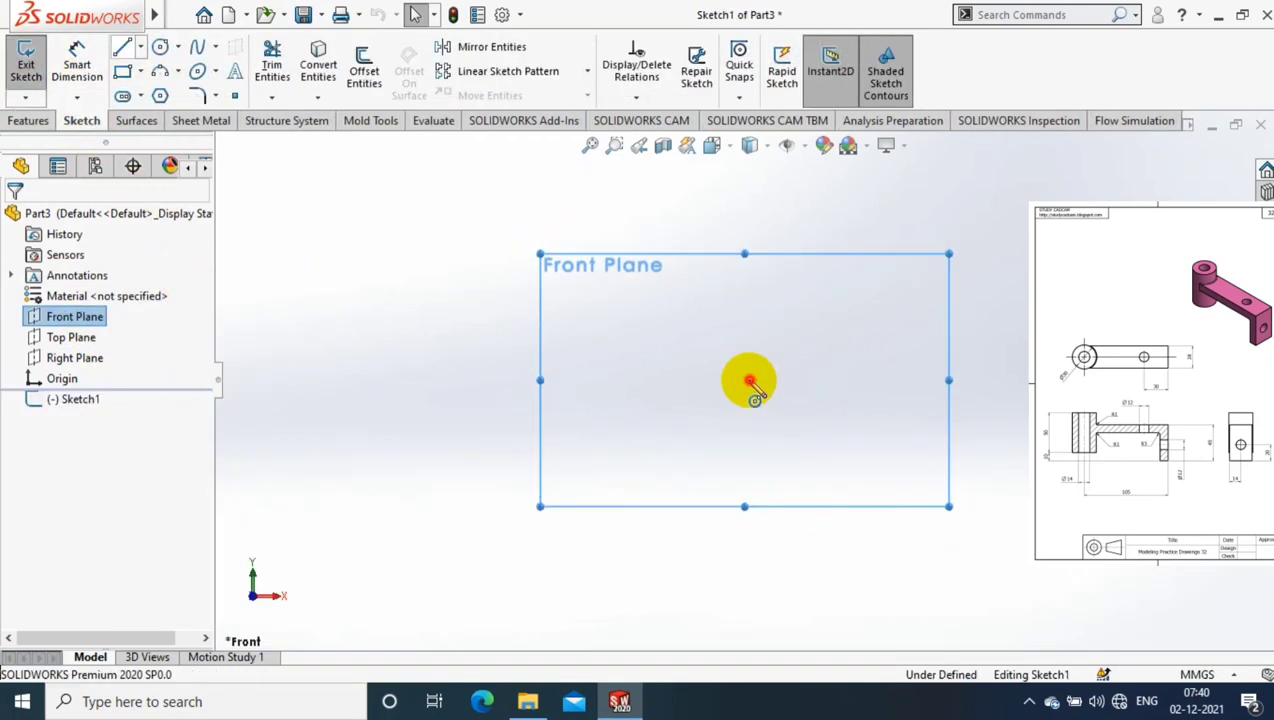
{"action": "left_click", "coordinate": [744, 380]}
{"action": "left_click", "coordinate": [776, 441]}
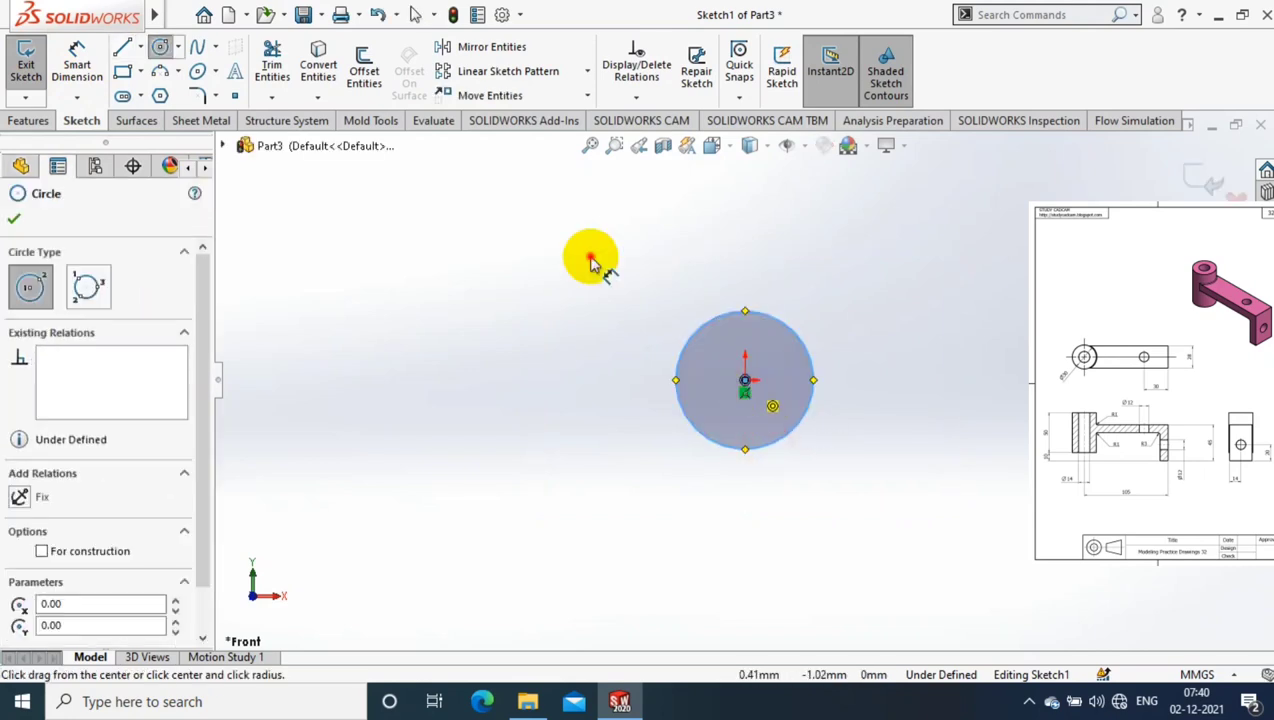
Dimension the outer circle Ø30 and the inner circle Ø14
{"action": "left_click", "coordinate": [703, 296]}
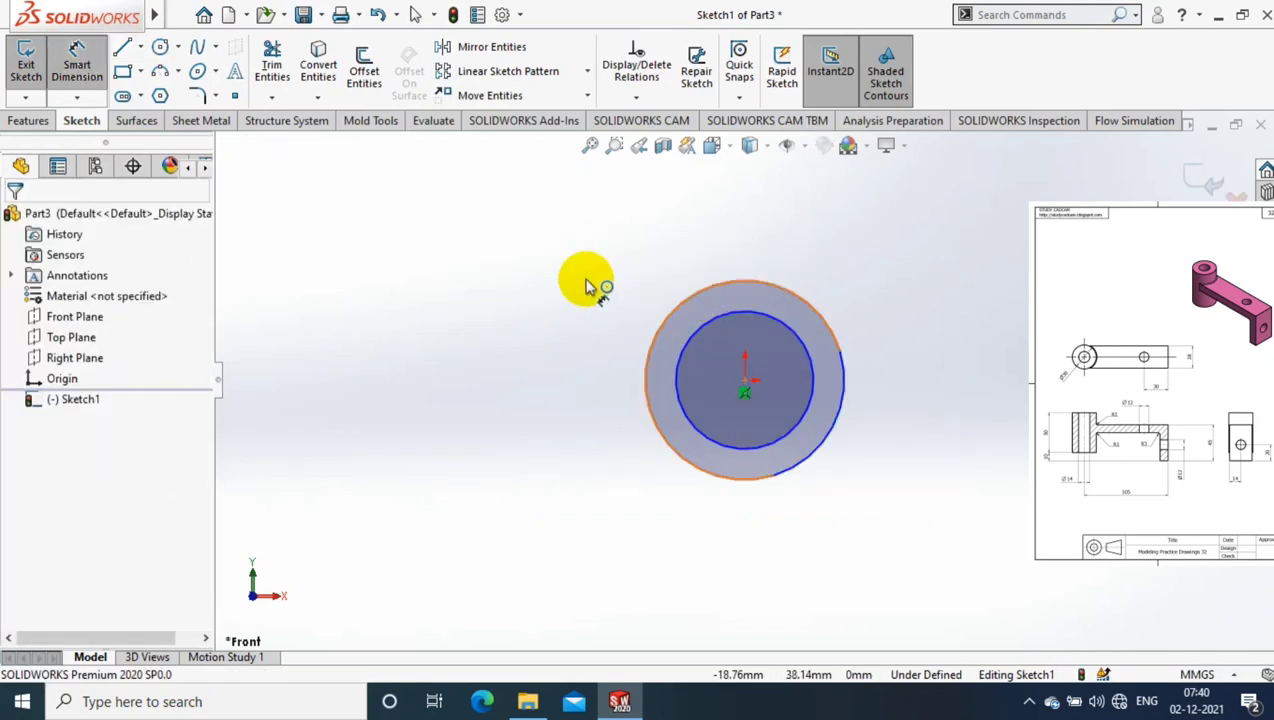
{"action": "left_click", "coordinate": [558, 290]}
{"action": "type", "text": "30"}
{"action": "key", "text": "Return"}
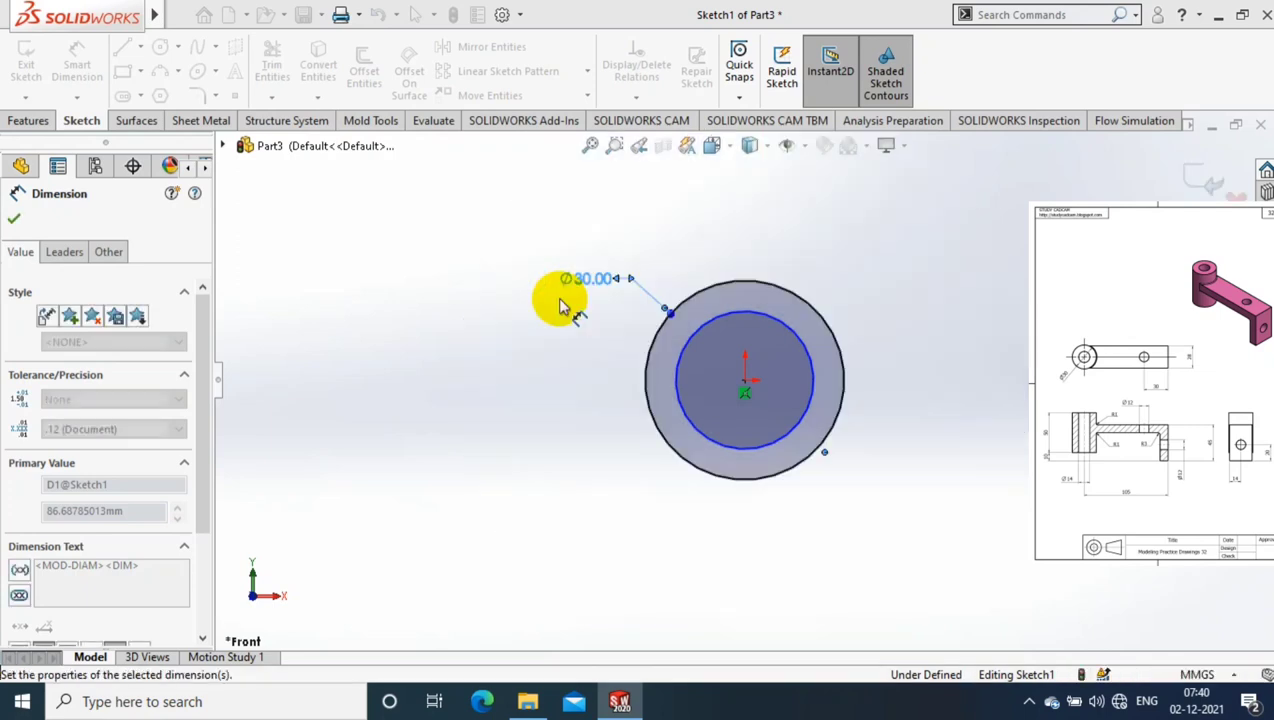
{"action": "left_click", "coordinate": [528, 383]}
{"action": "type", "text": "14"}
{"action": "key", "text": "Return"}
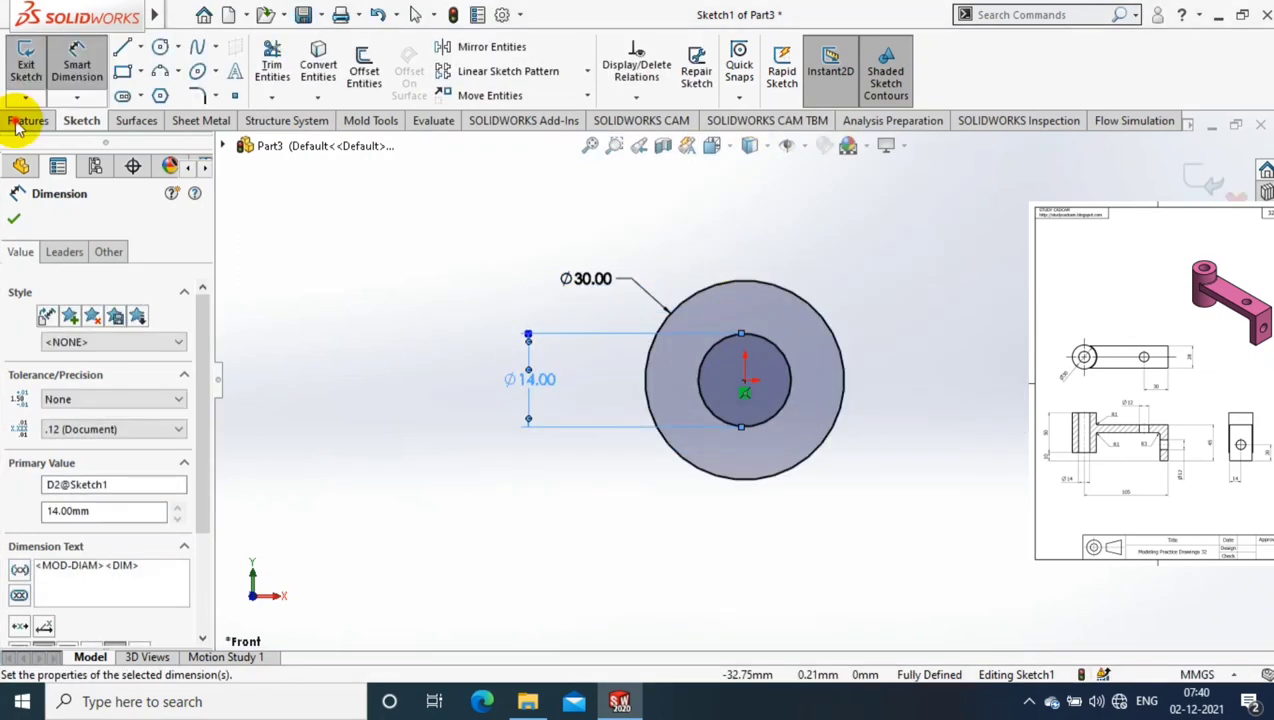
Extrude the ring sketch blind 50 mm into a hollow tube with a Ø14 bore
{"action": "left_click", "coordinate": [15, 125]}
{"action": "left_click", "coordinate": [32, 70]}
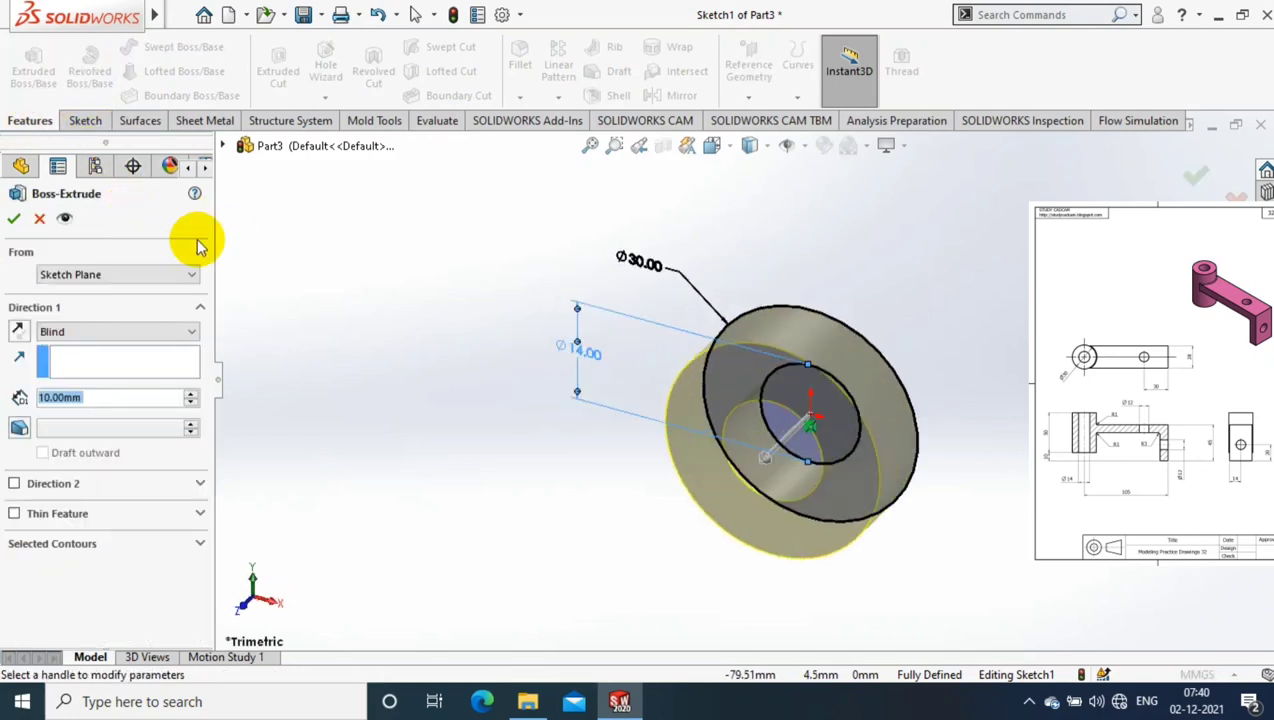
{"action": "type", "text": "50"}
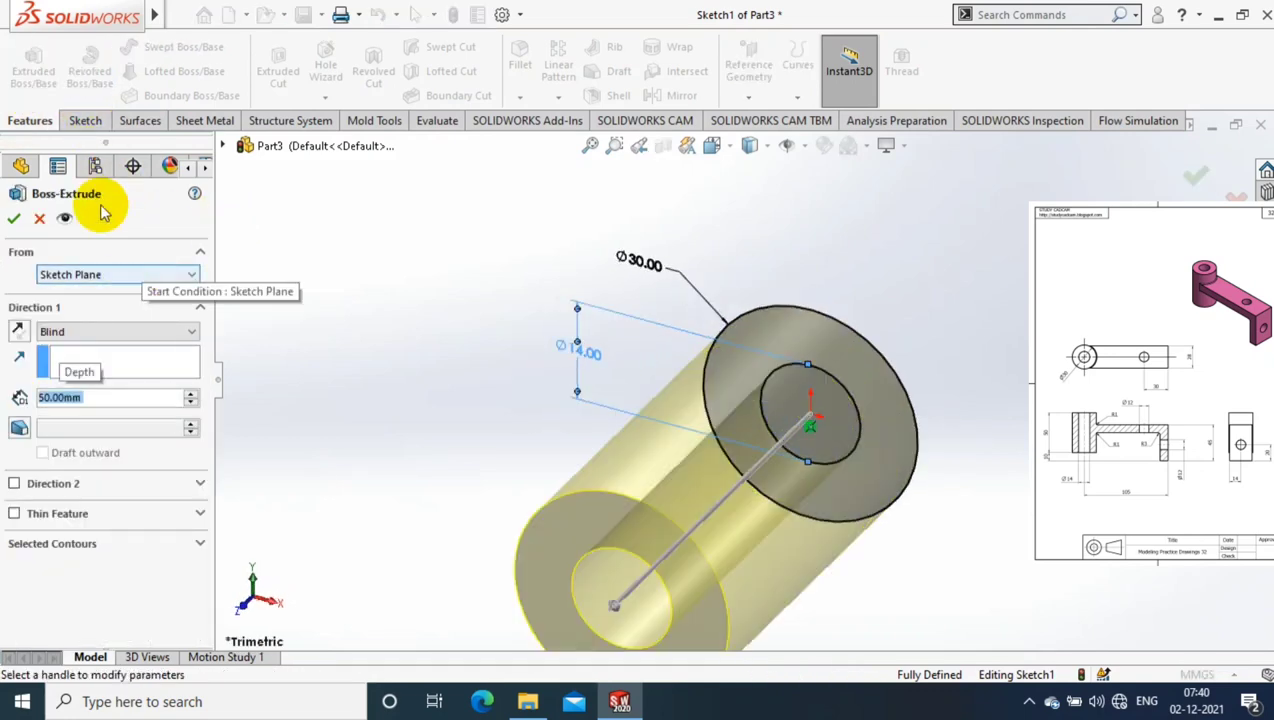
{"action": "left_click", "coordinate": [14, 218]}
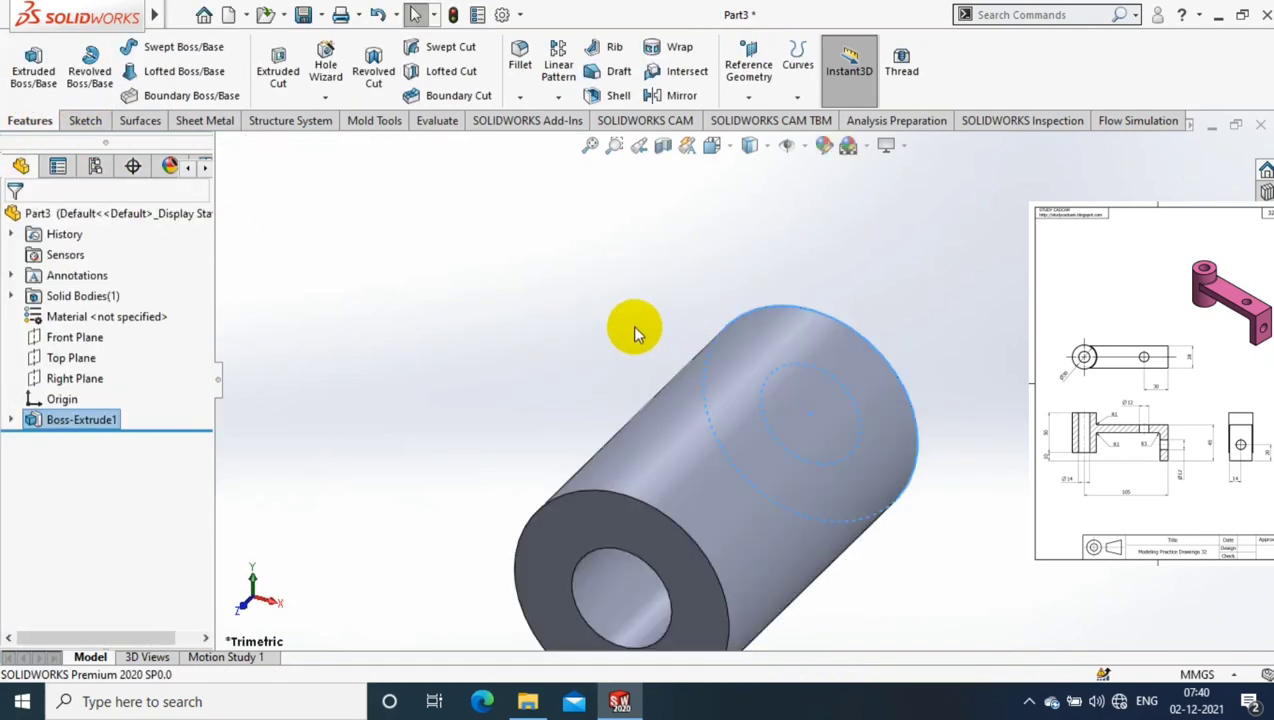
{"action": "left_click", "coordinate": [663, 307]}
{"action": "scroll", "coordinate": [660, 330], "scroll_direction": "up", "scroll_amount": 2}
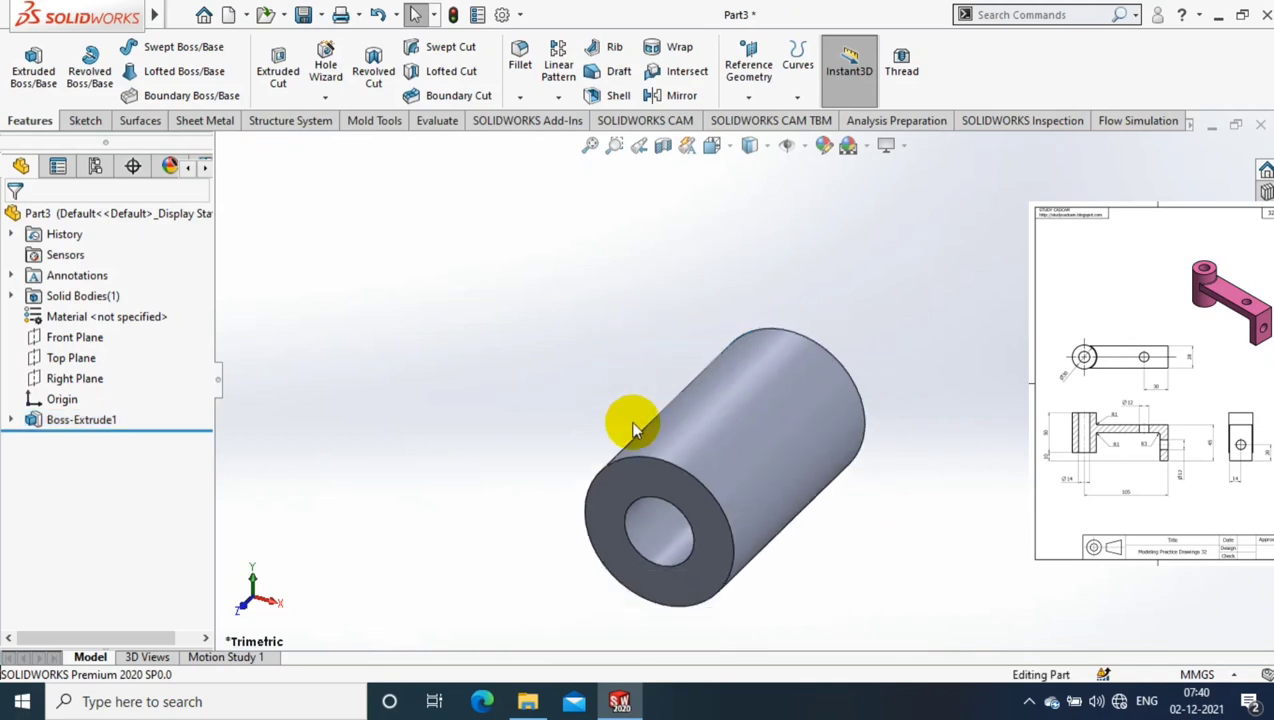
Create Plane1 offset 30 mm from the cylinder's front face, flipped to lie inside the tube
{"action": "left_click", "coordinate": [707, 510]}
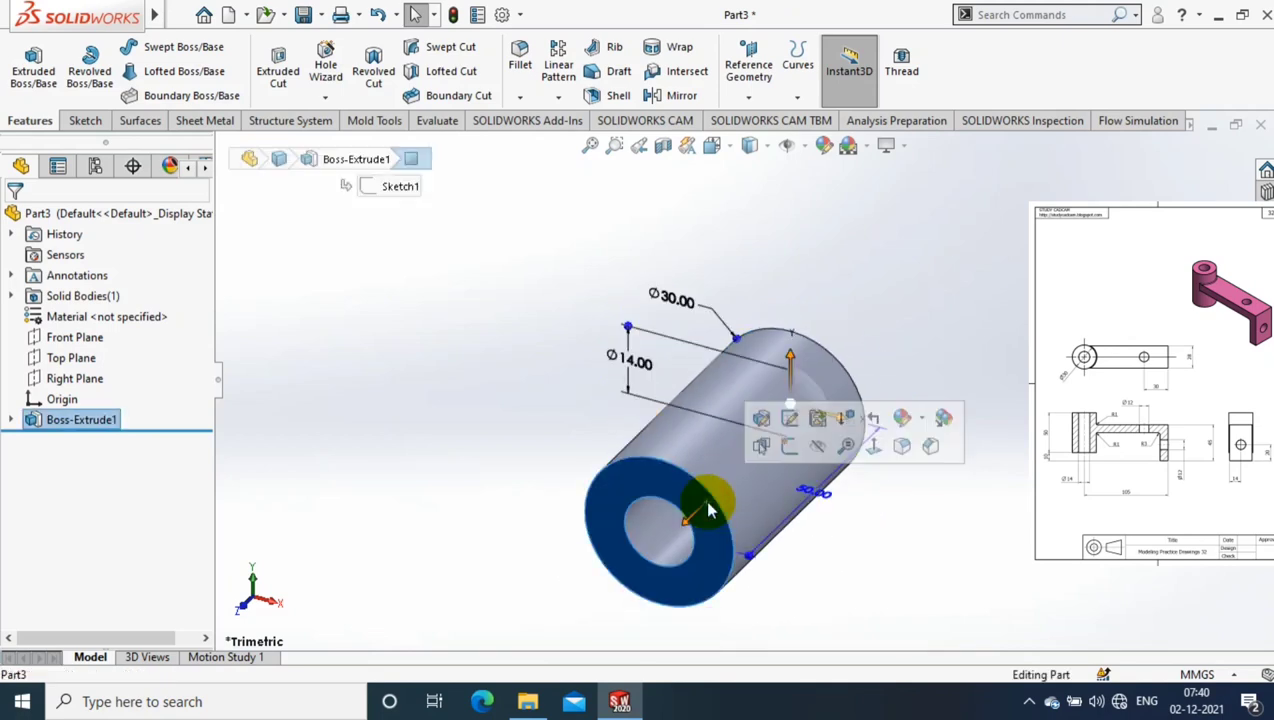
{"action": "left_click", "coordinate": [757, 100]}
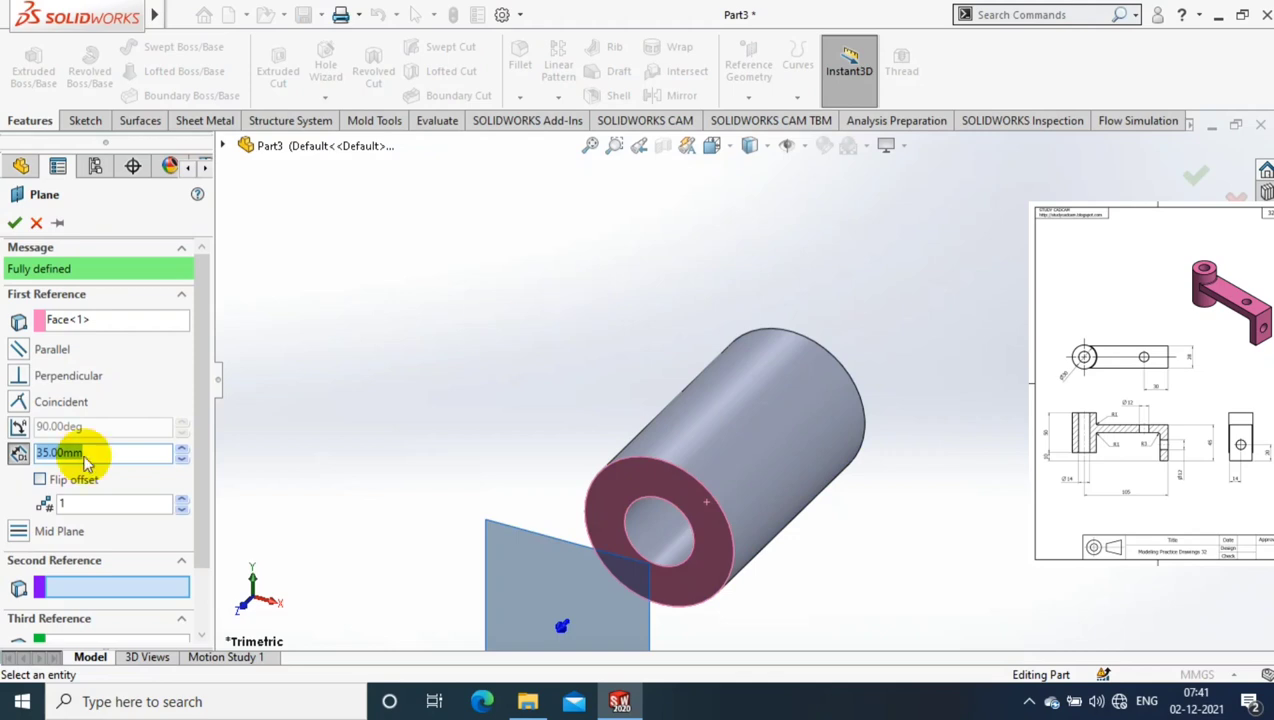
{"action": "type", "text": "30"}
{"action": "key", "text": "Return"}
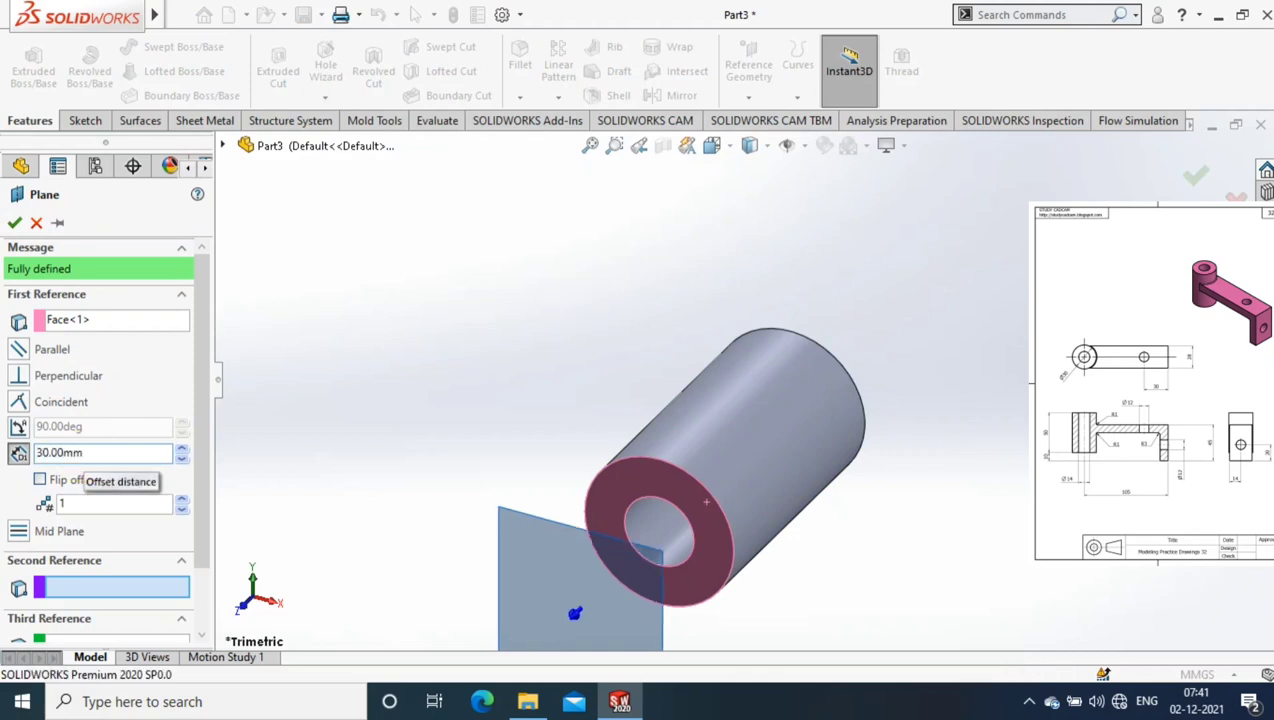
{"action": "left_click", "coordinate": [40, 480]}
{"action": "left_click", "coordinate": [15, 223]}
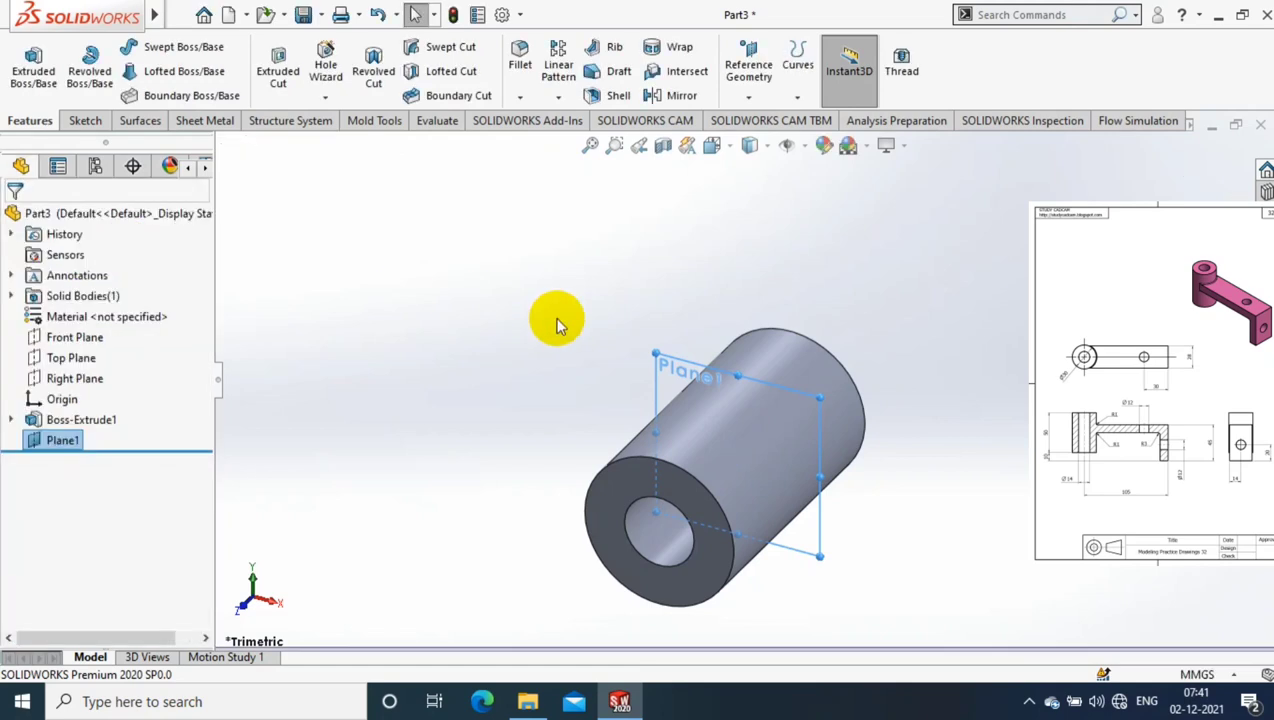
{"action": "right_click", "coordinate": [665, 362]}
Start a sketch on Plane1, viewed normal, and draw a center rectangle reaching the cylinder centre
{"action": "left_click", "coordinate": [812, 345]}
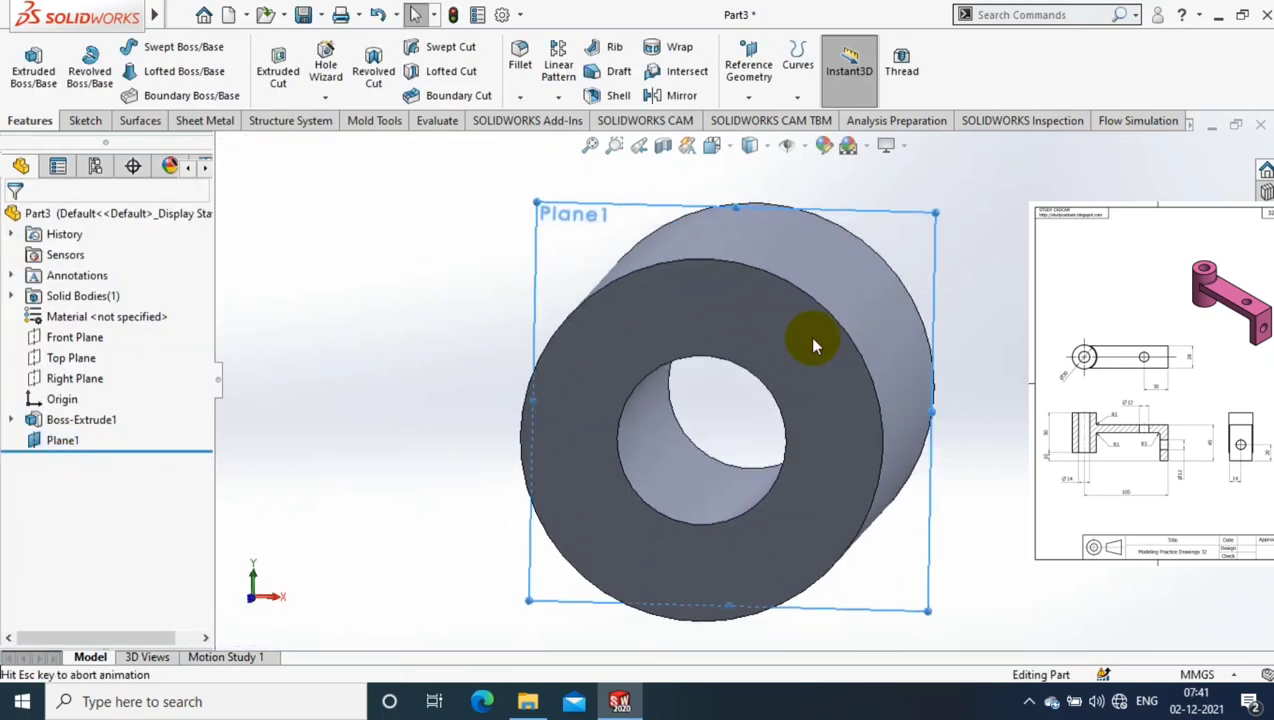
{"action": "left_click", "coordinate": [82, 120]}
{"action": "left_click", "coordinate": [26, 62]}
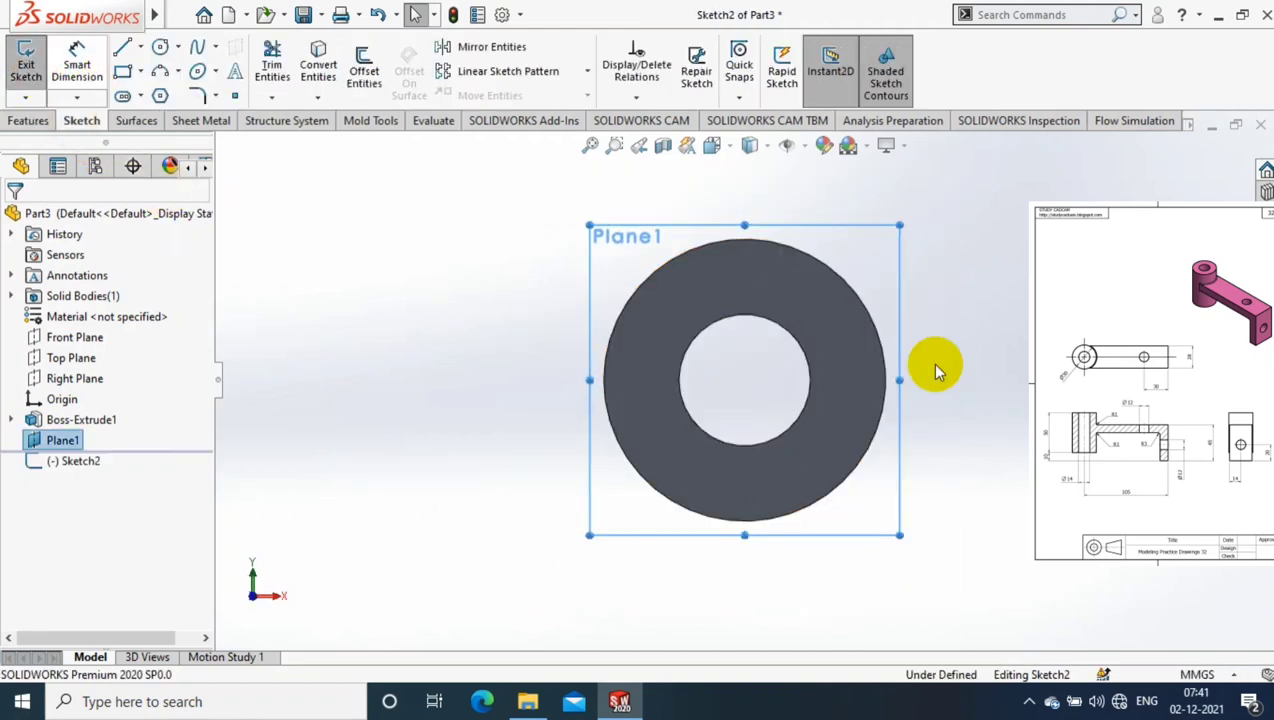
{"action": "key", "text": "r"}
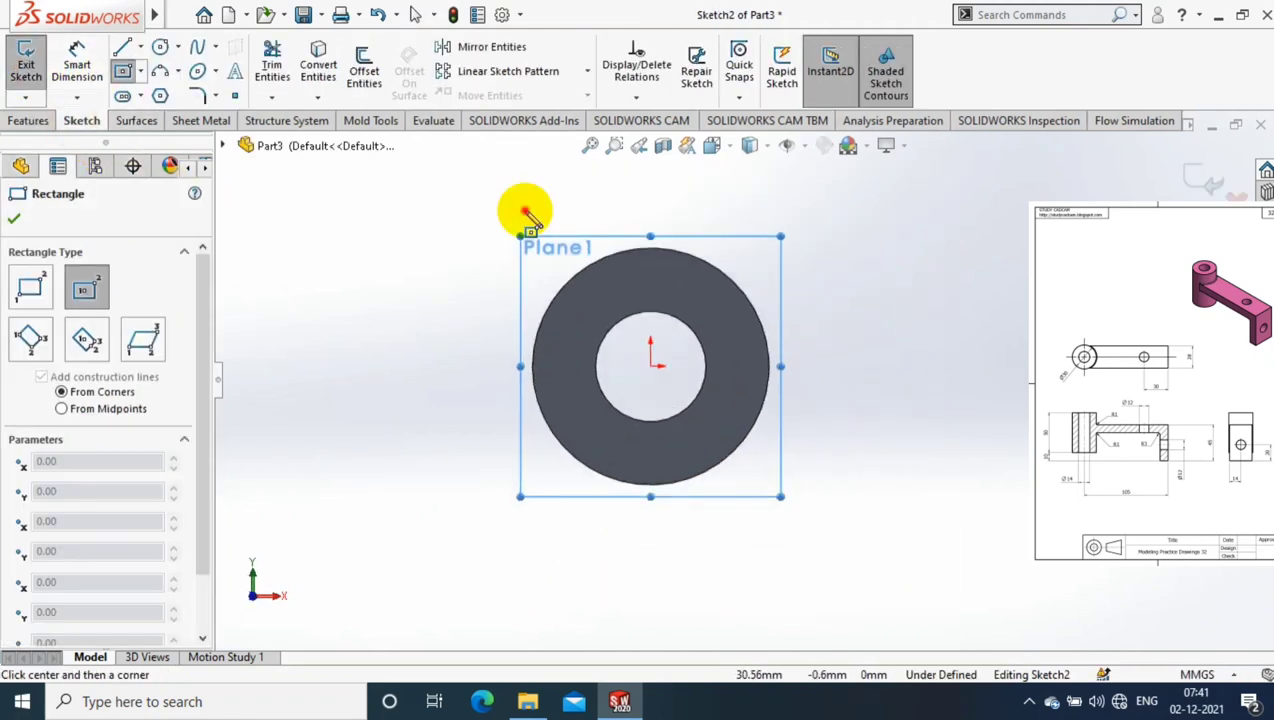
{"action": "left_click", "coordinate": [885, 367]}
{"action": "left_click", "coordinate": [645, 290]}
Dimension the rectangle's left edge to 28 mm
{"action": "left_click", "coordinate": [77, 62]}
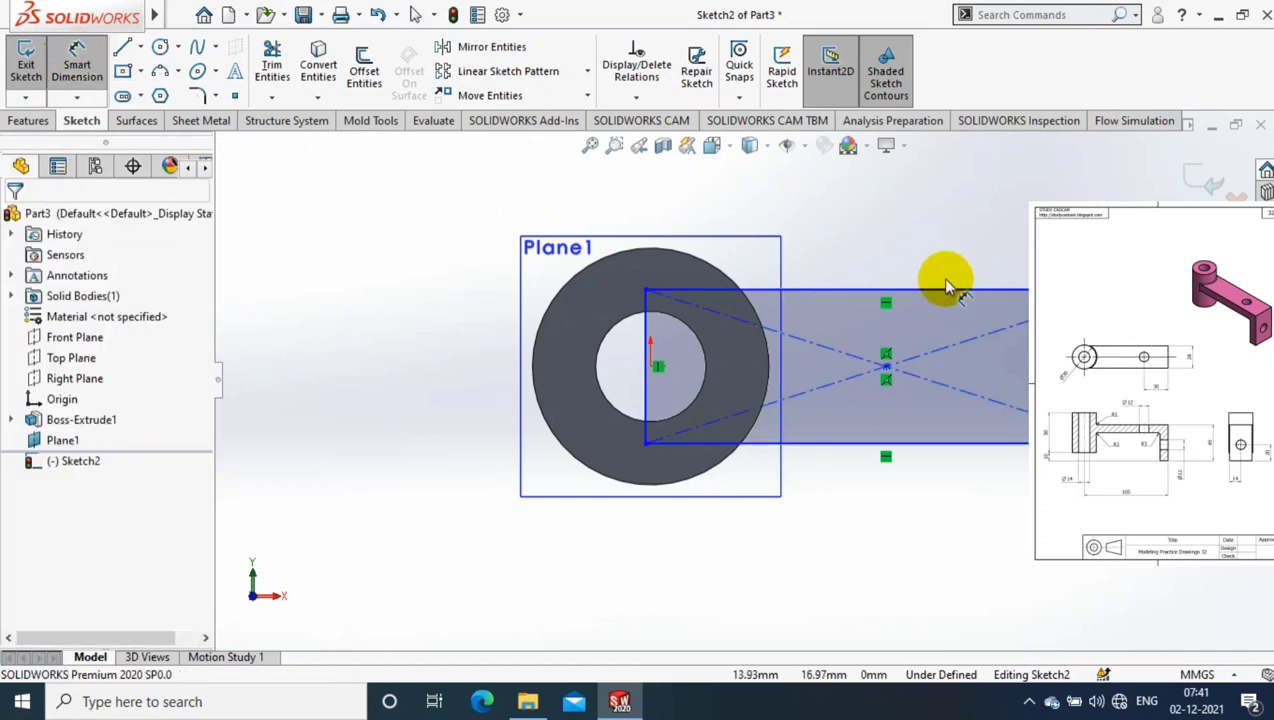
{"action": "left_click", "coordinate": [645, 400]}
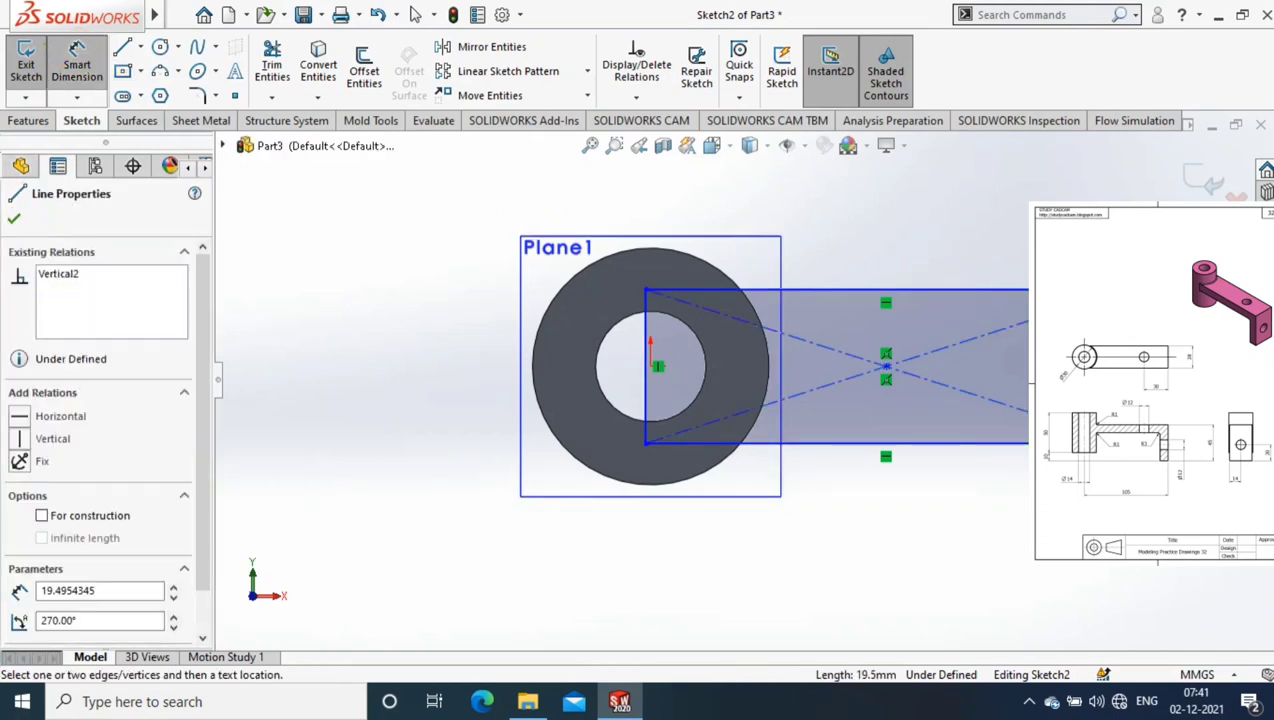
{"action": "left_click", "coordinate": [600, 370]}
{"action": "type", "text": "28"}
{"action": "key", "text": "Return"}
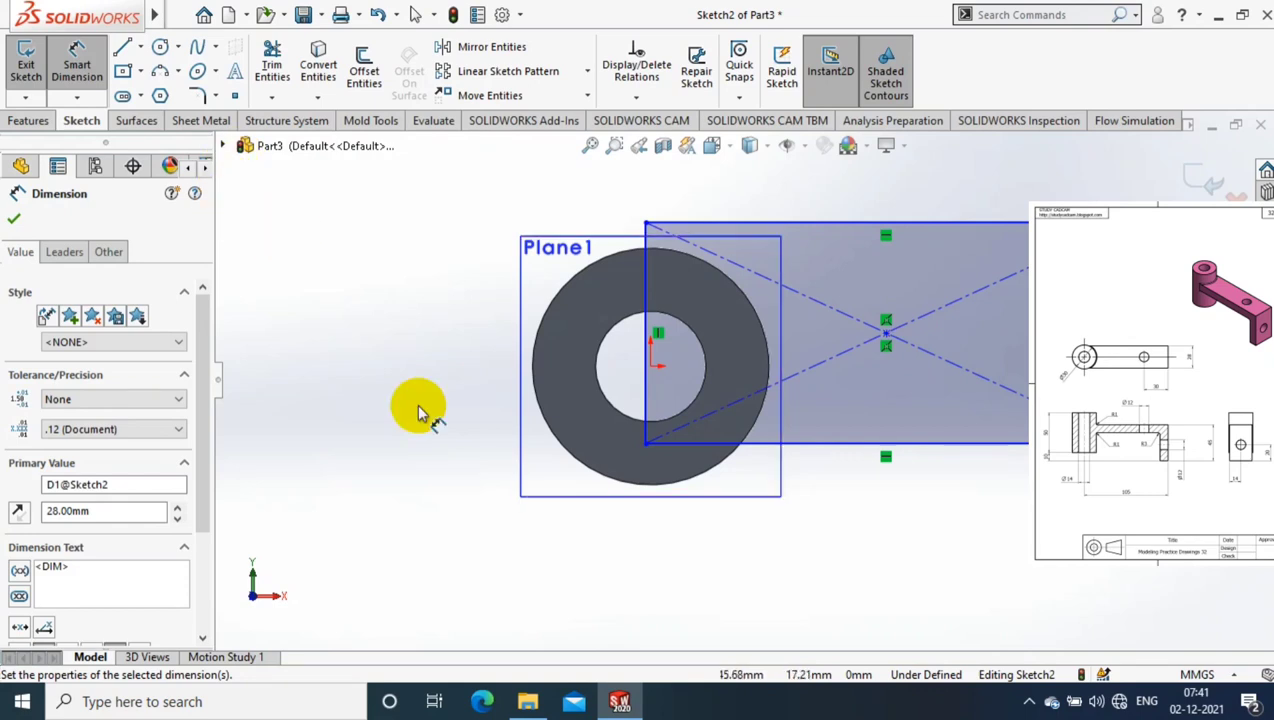
{"action": "left_click", "coordinate": [323, 310]}
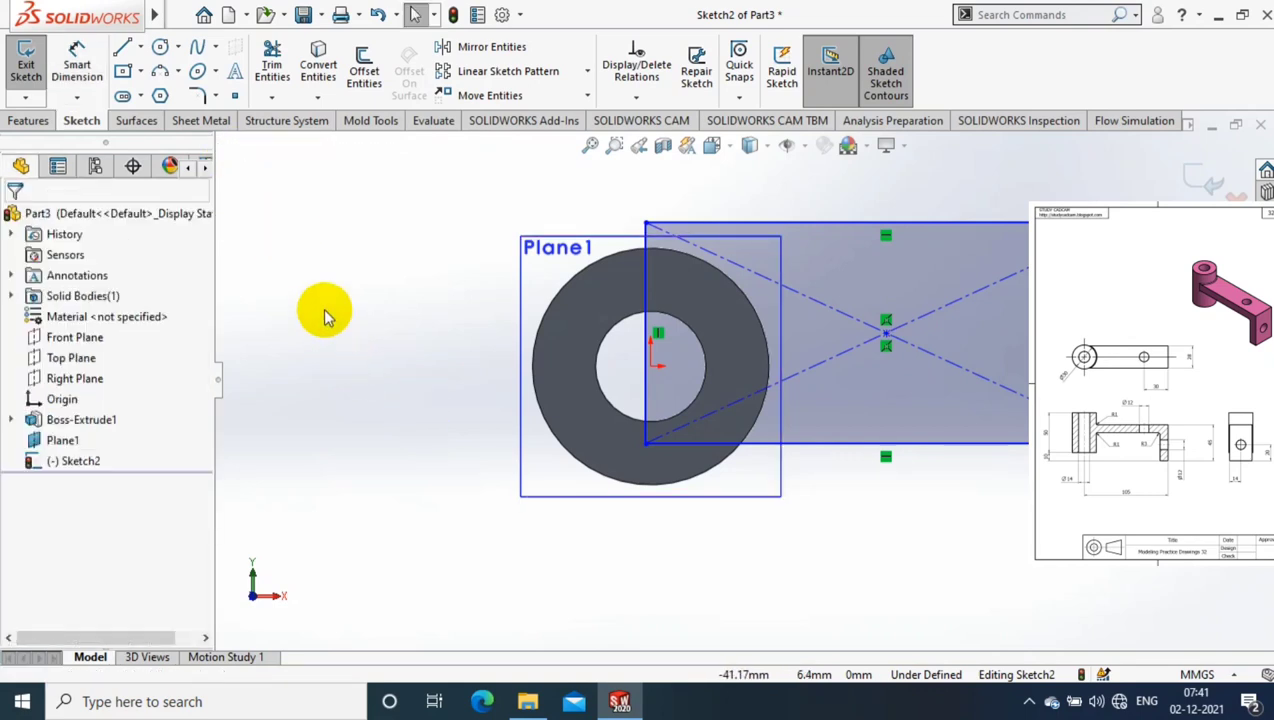
Draw a horizontal centerline leftward from the cylinder centre
{"action": "left_click", "coordinate": [140, 47]}
{"action": "left_click", "coordinate": [155, 93]}
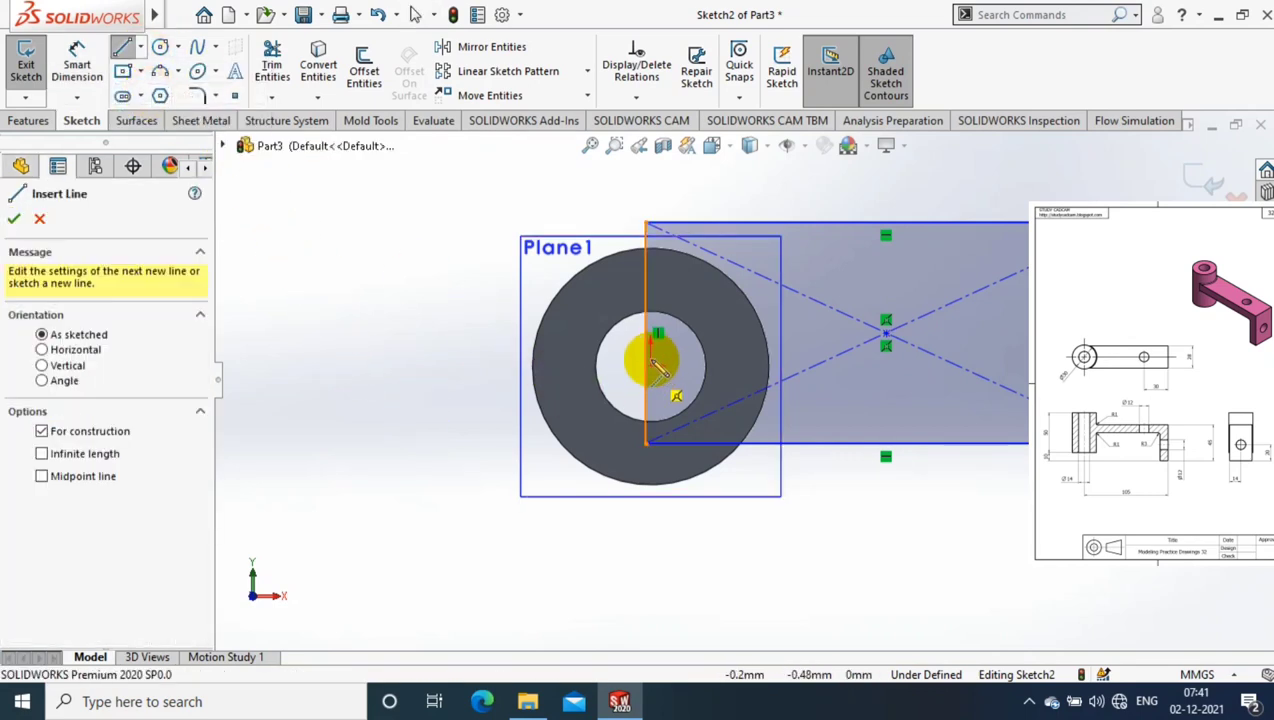
{"action": "left_click_drag", "start_coordinate": [651, 366], "coordinate": [486, 366]}
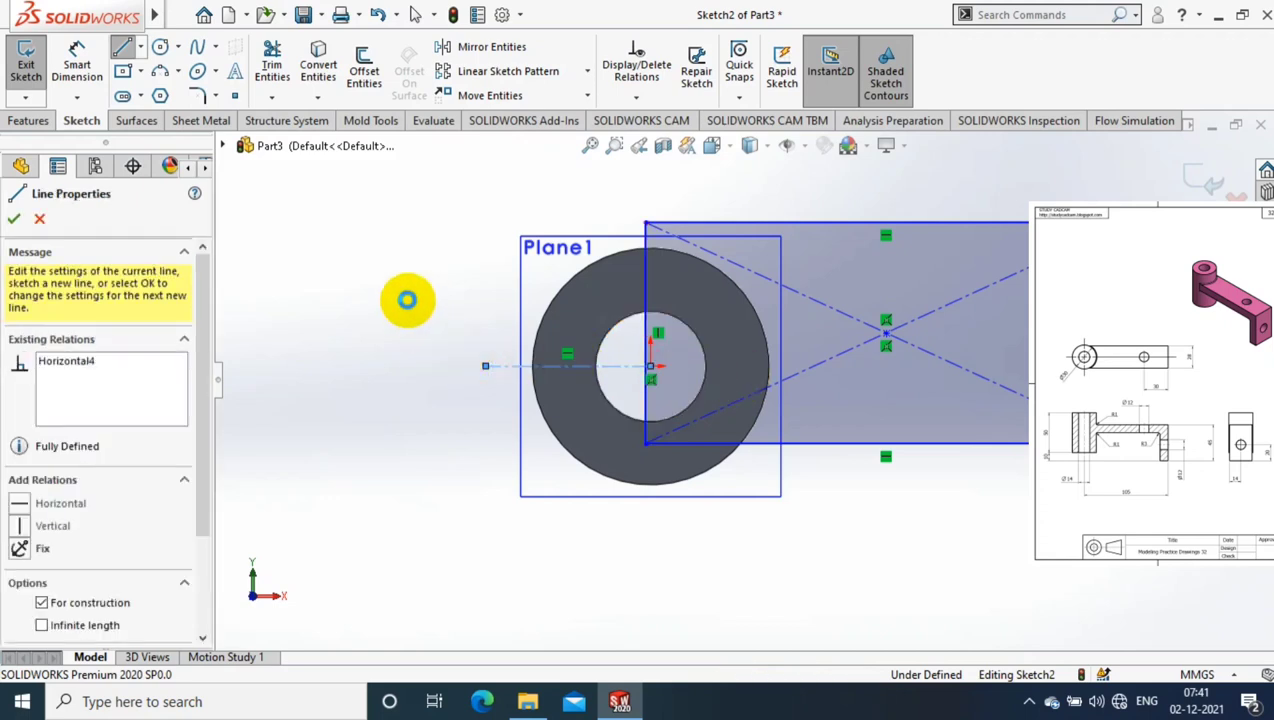
{"action": "key", "text": "Escape"}
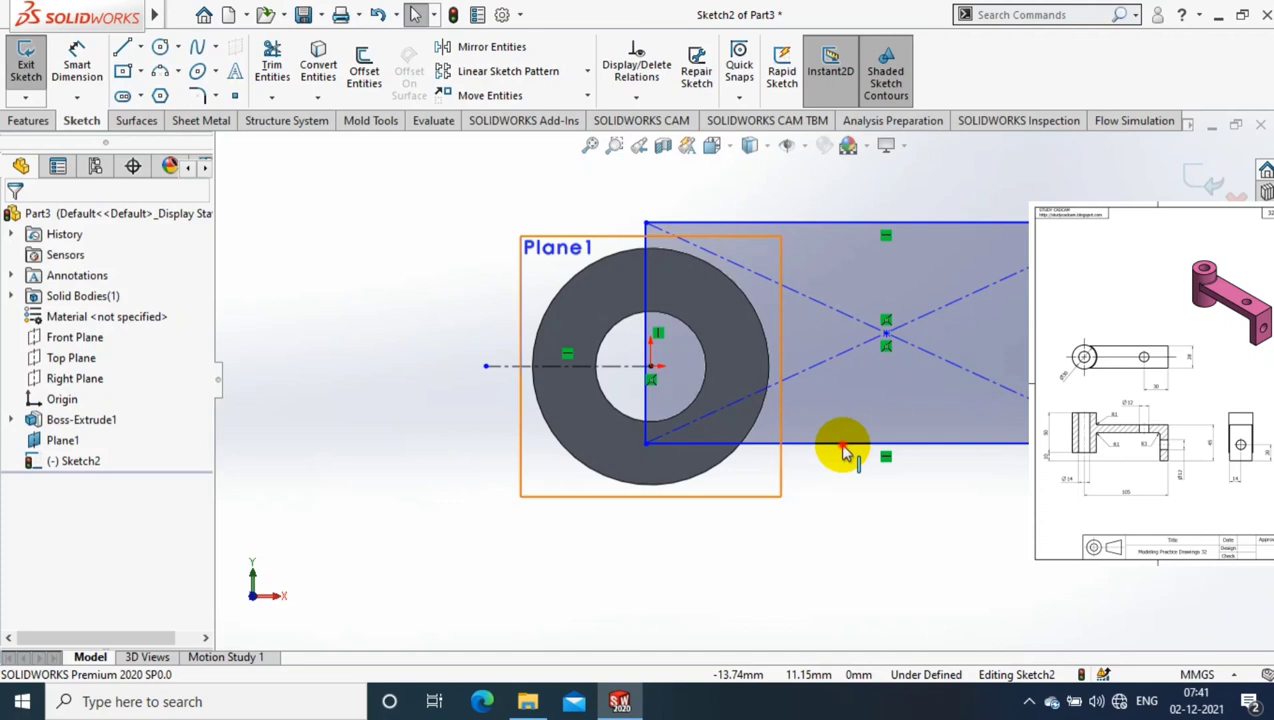
Make the rectangle's top and bottom edges symmetric about the centerline
{"action": "left_click", "coordinate": [845, 445]}
{"action": "left_click", "coordinate": [612, 366], "text": "ctrl"}
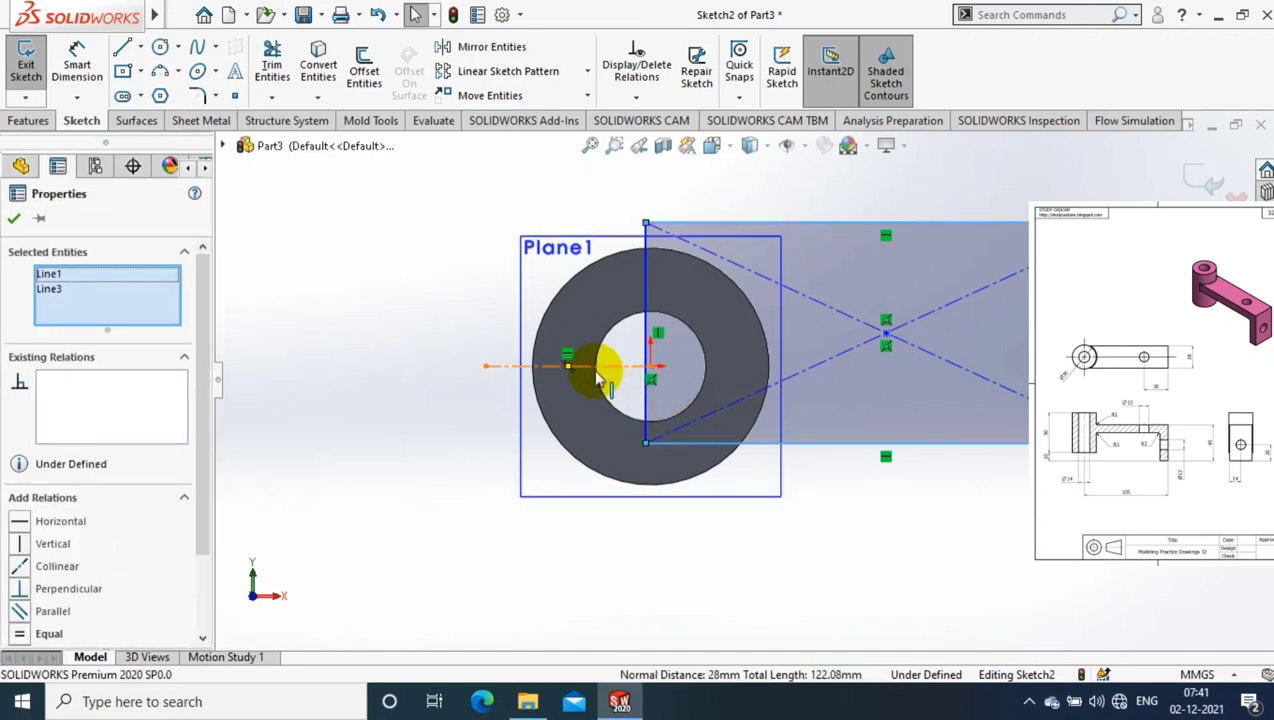
{"action": "left_click", "coordinate": [597, 372], "text": "ctrl"}
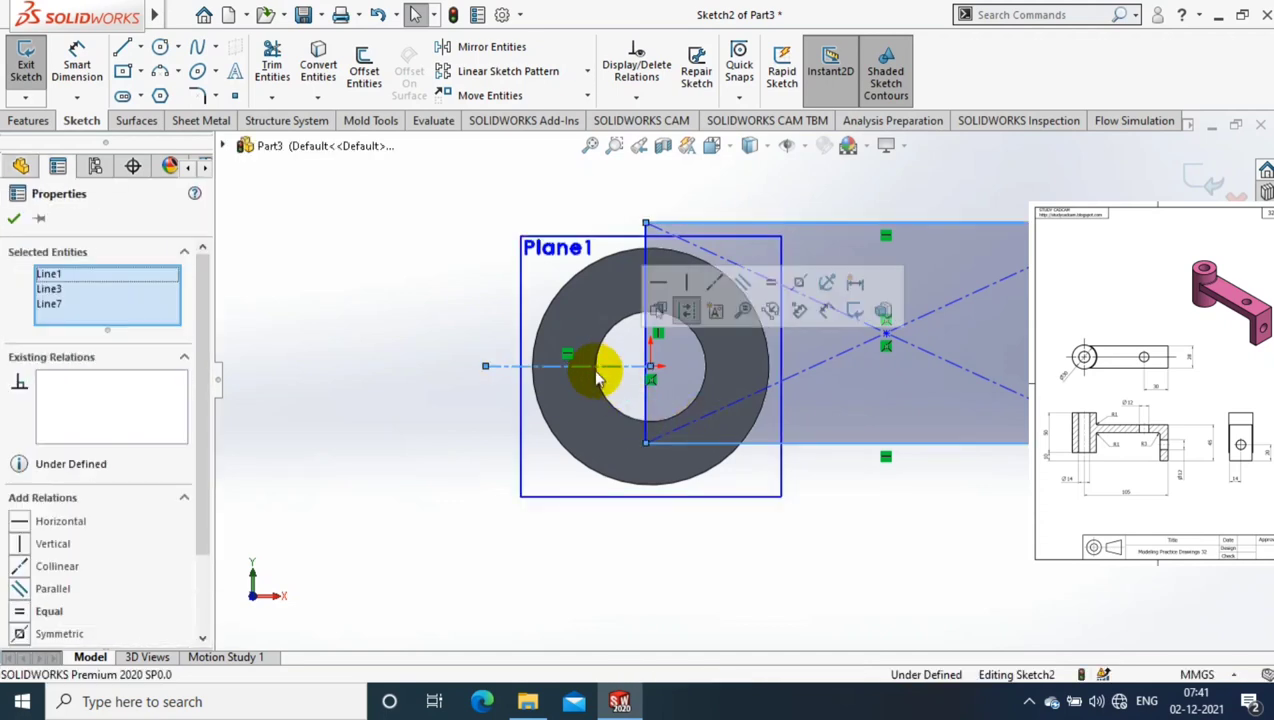
{"action": "left_click", "coordinate": [22, 634]}
{"action": "left_click", "coordinate": [14, 218]}
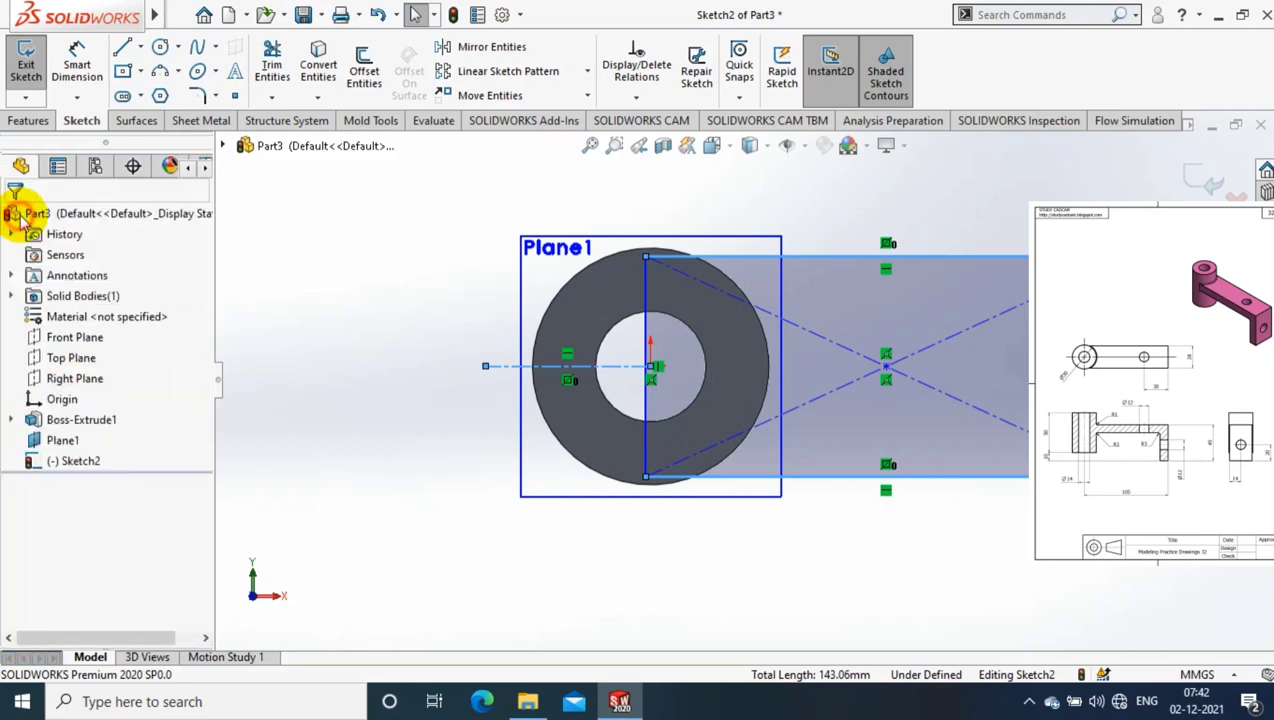
{"action": "scroll", "coordinate": [782, 233], "scroll_direction": "up", "scroll_amount": 1}
Dimension the arm 105 mm from the cylinder centre to its far end
{"action": "left_click", "coordinate": [80, 62]}
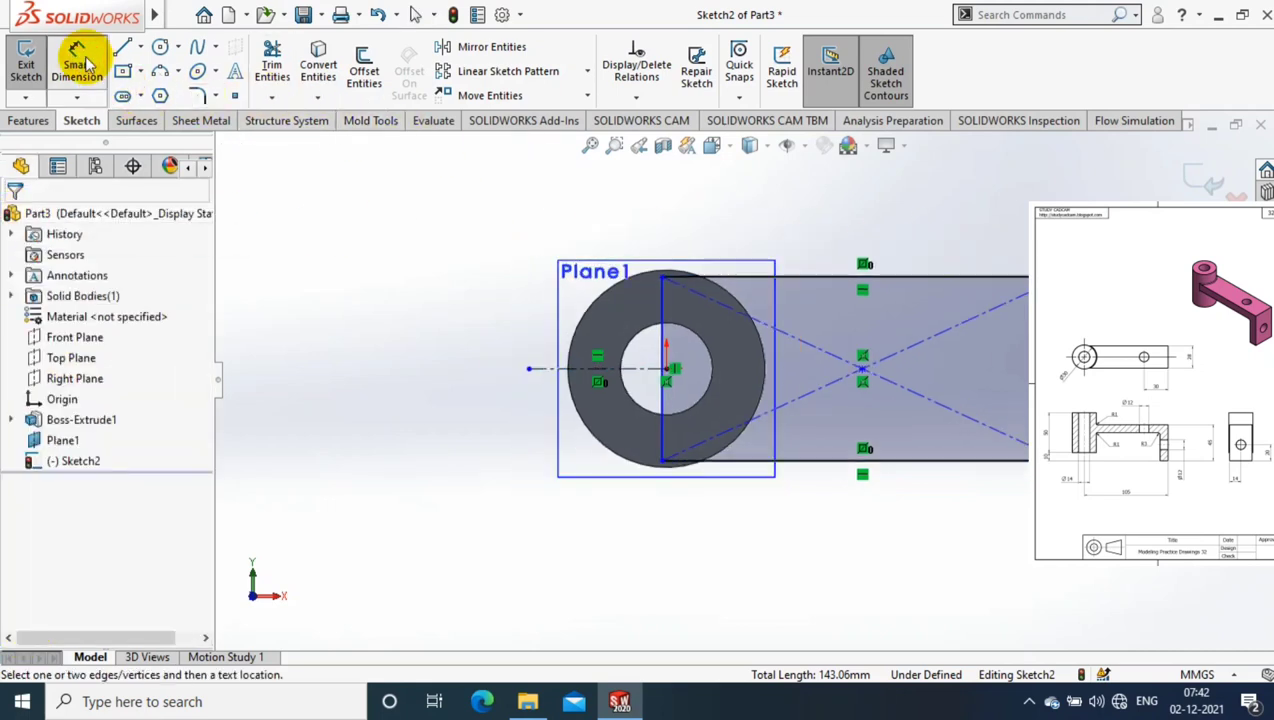
{"action": "left_click", "coordinate": [670, 379]}
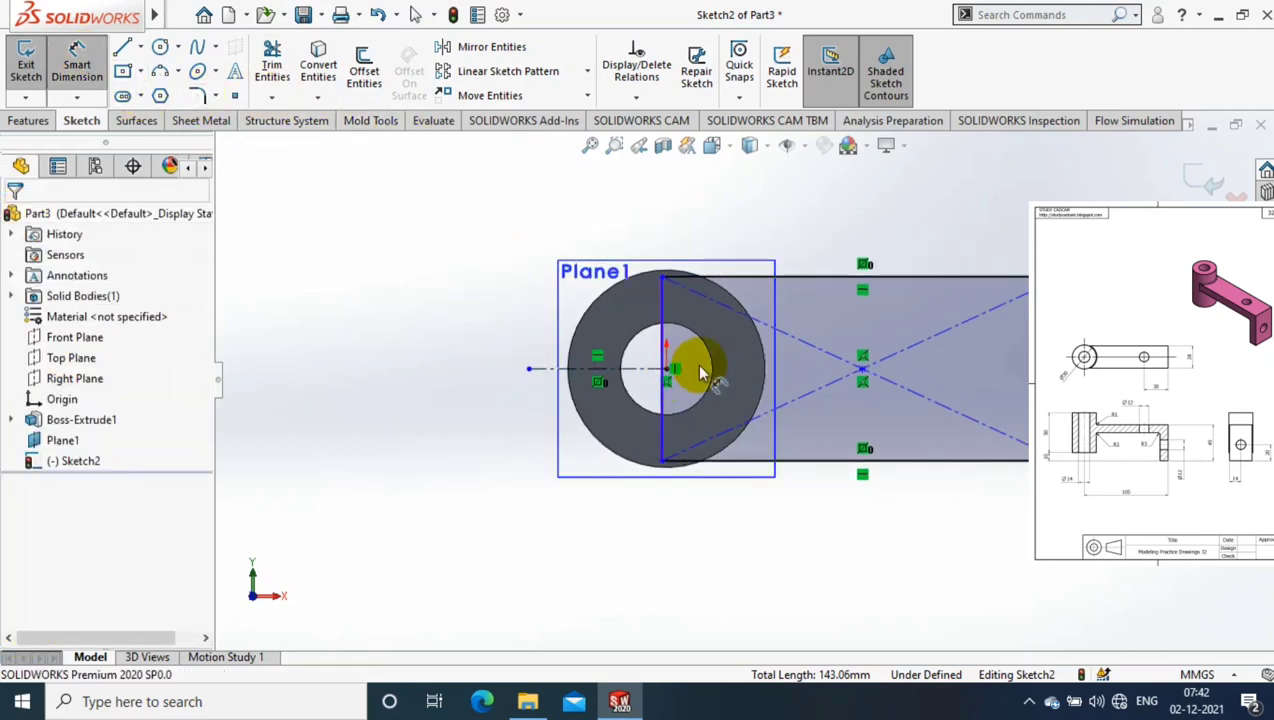
{"action": "scroll", "coordinate": [667, 375], "scroll_direction": "down", "scroll_amount": 1}
{"action": "left_click", "coordinate": [667, 377]}
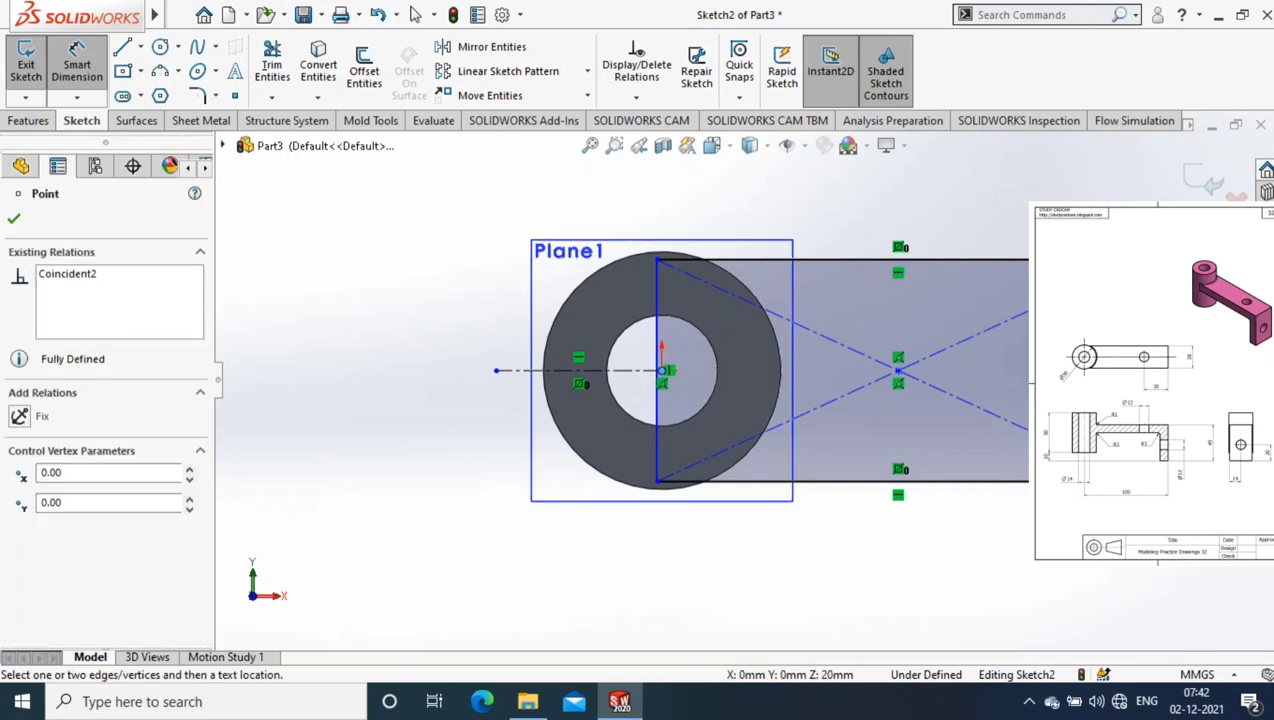
{"action": "left_click", "coordinate": [904, 197]}
{"action": "type", "text": "105"}
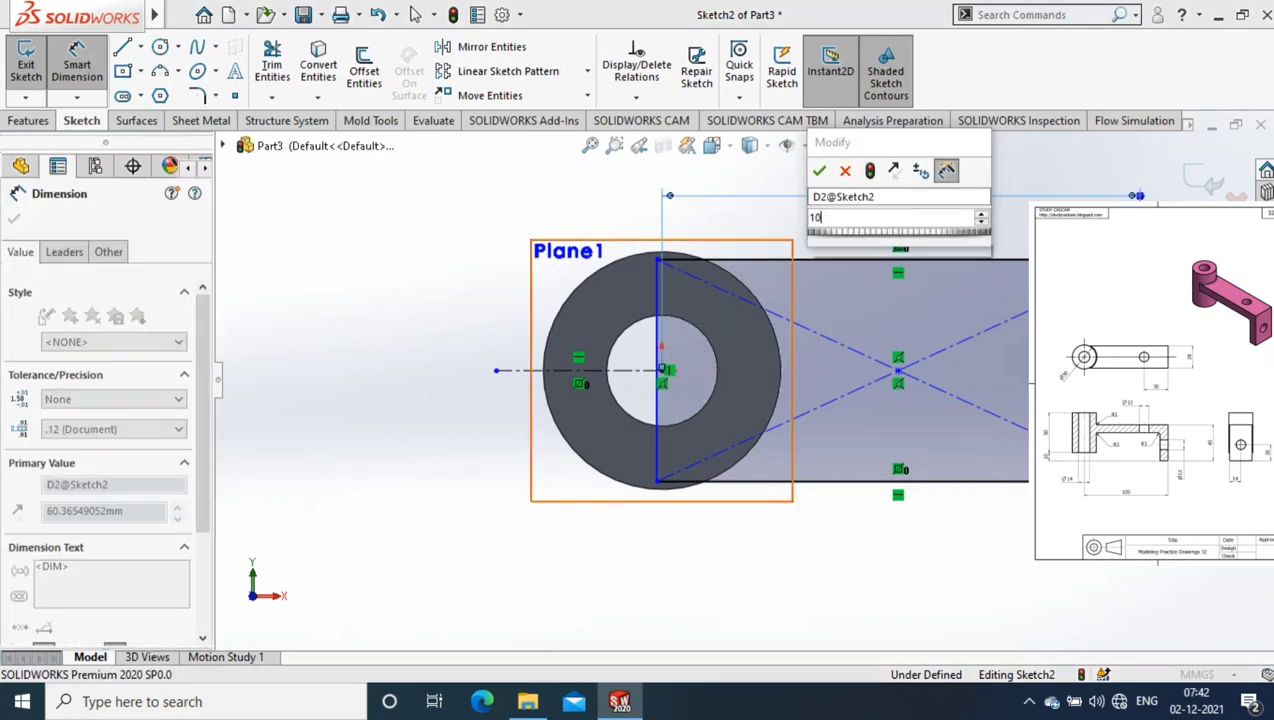
{"action": "key", "text": "Return"}
{"action": "scroll", "coordinate": [845, 333], "scroll_direction": "up", "scroll_amount": 3}
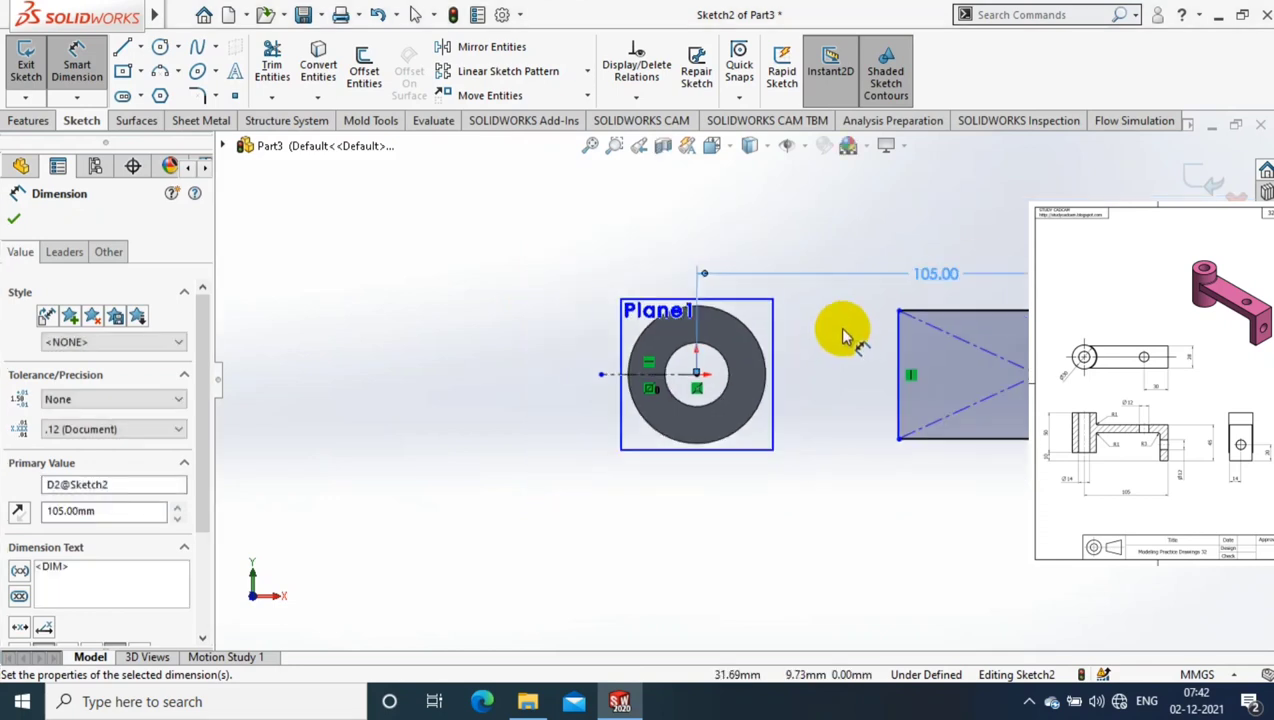
{"action": "scroll", "coordinate": [845, 333], "scroll_direction": "down", "scroll_amount": 2}
{"action": "left_click", "coordinate": [14, 218]}
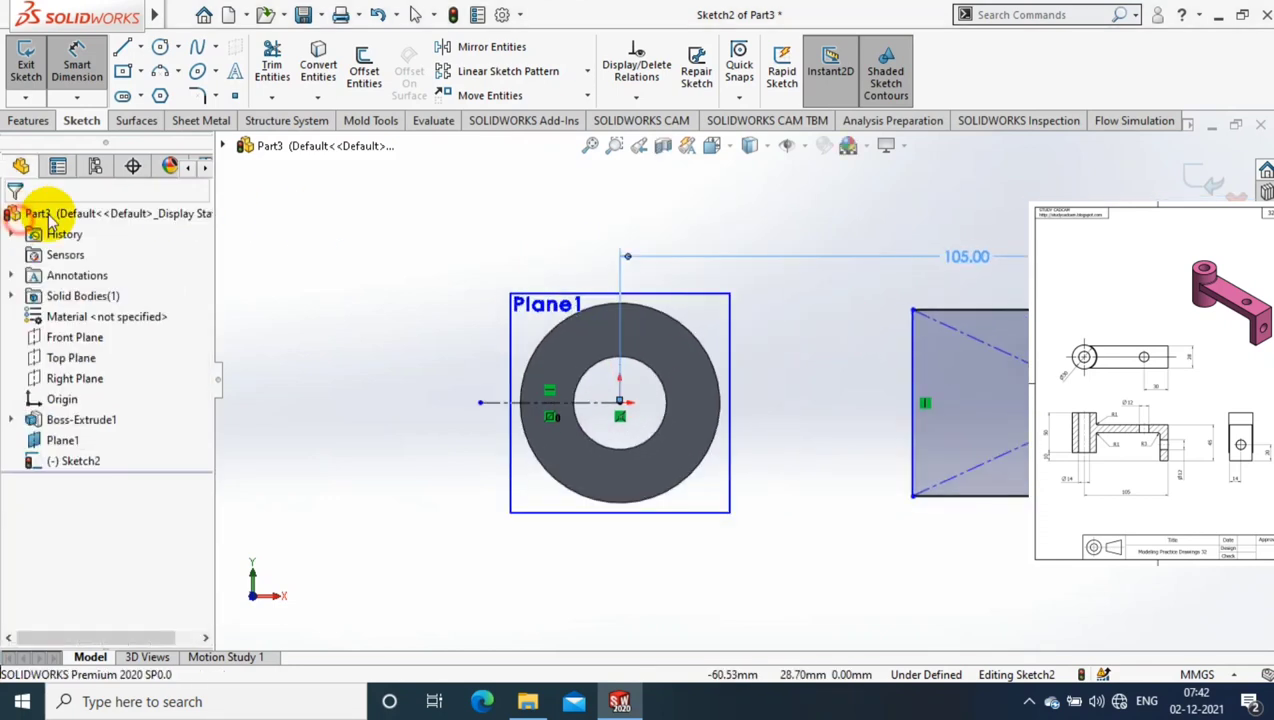
{"action": "left_click", "coordinate": [318, 96]}
{"action": "left_click", "coordinate": [345, 117]}
Convert the cylinder's outer circle into the sketch and move the rectangle's left side onto the centre
{"action": "left_click", "coordinate": [686, 334]}
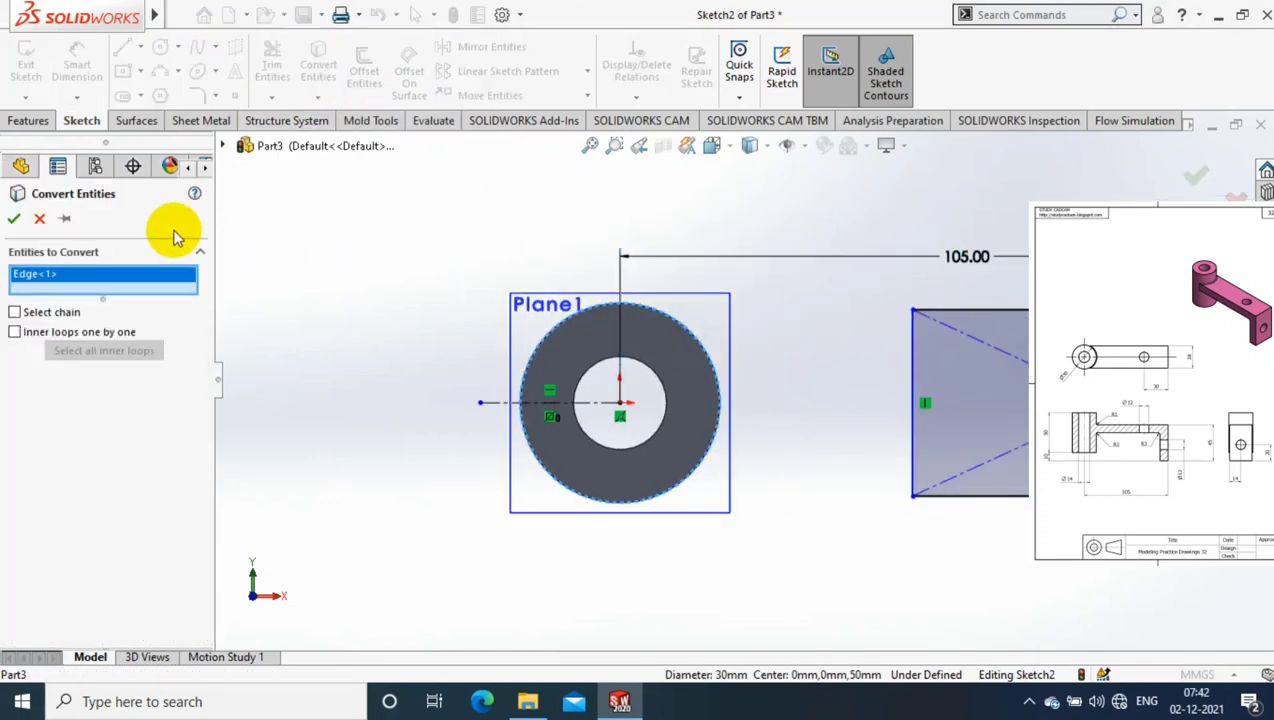
{"action": "left_click", "coordinate": [14, 218]}
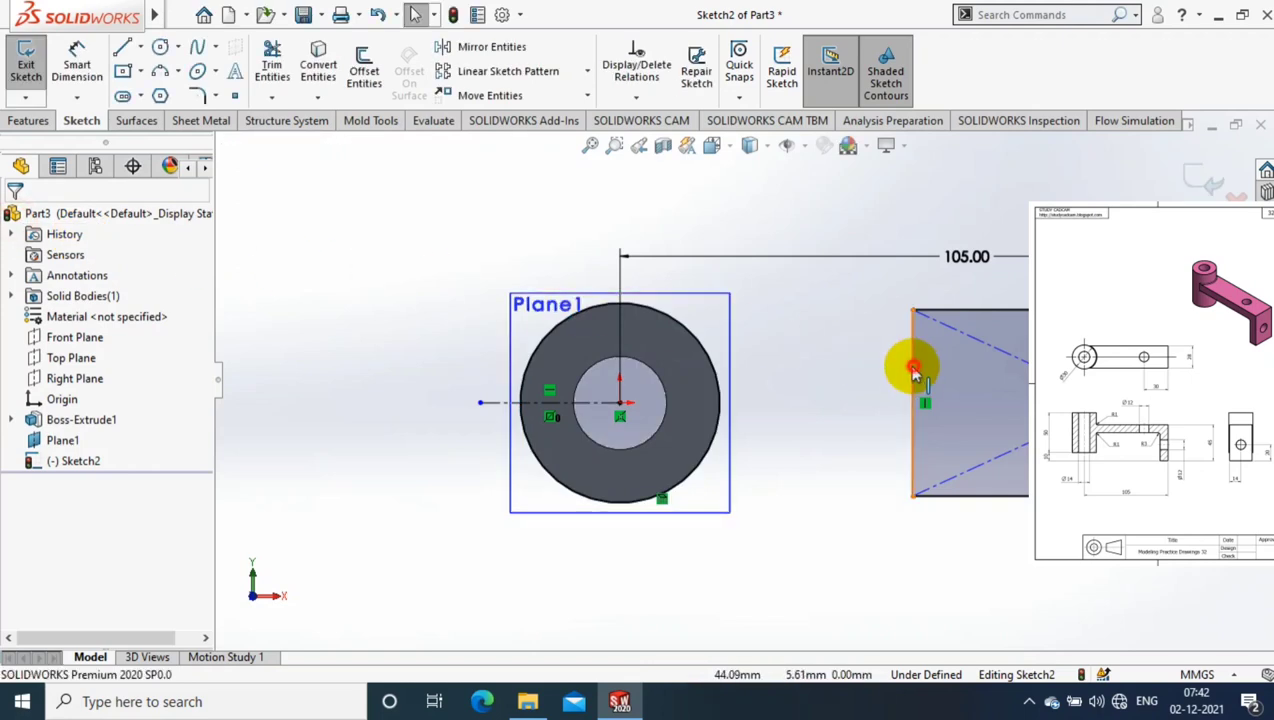
{"action": "left_click_drag", "start_coordinate": [910, 378], "coordinate": [622, 372]}
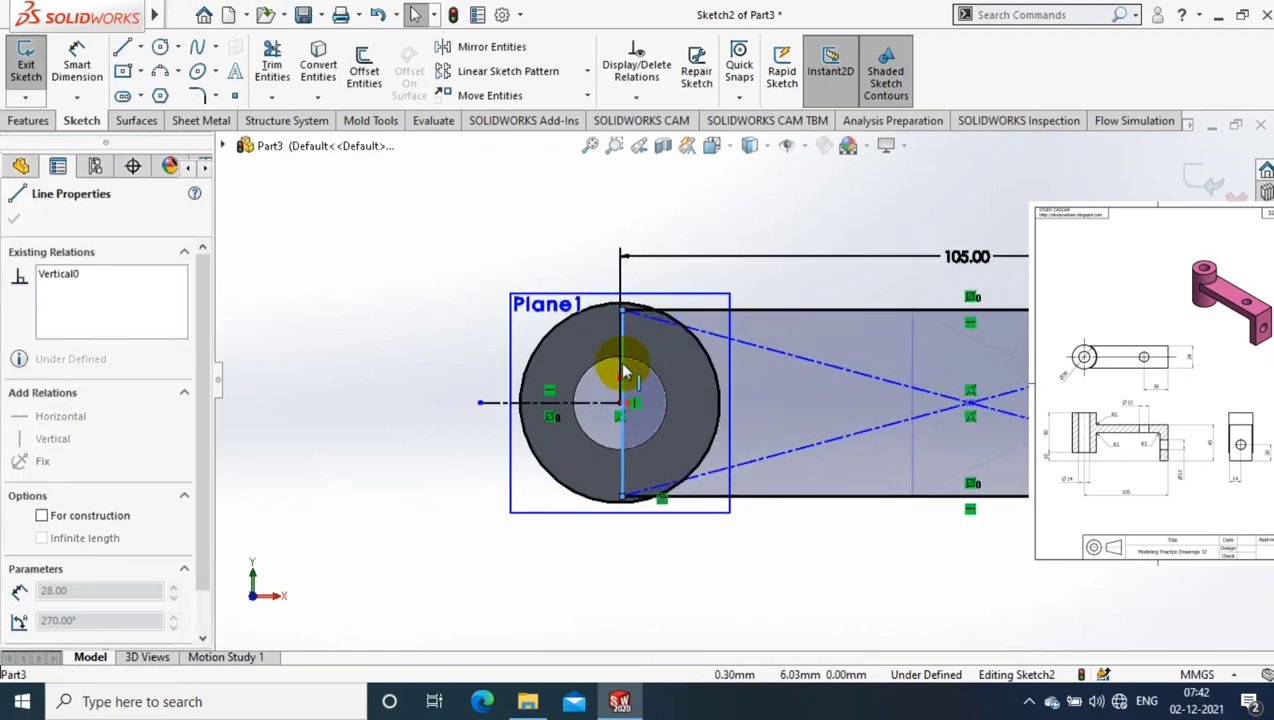
Trim the rectangle lines lying inside the circle and exit the sketch
{"action": "scroll", "coordinate": [852, 444], "scroll_direction": "down", "scroll_amount": 1}
{"action": "left_click", "coordinate": [271, 98]}
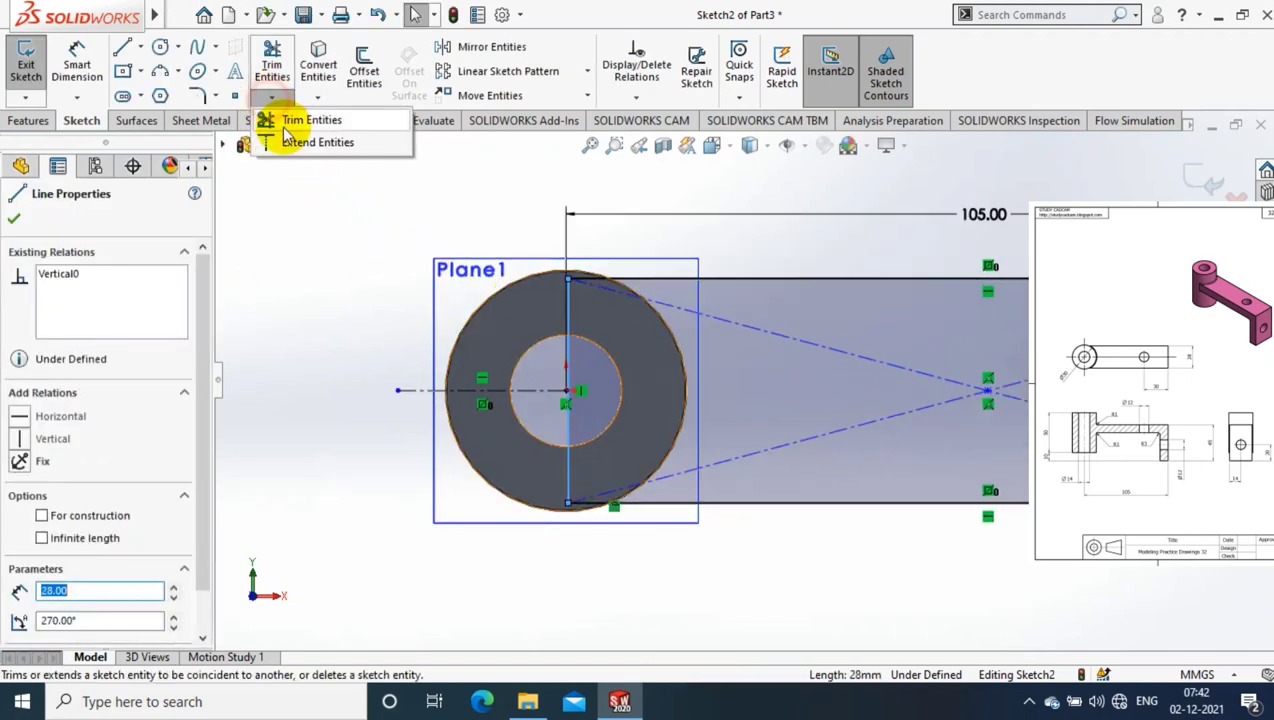
{"action": "left_click", "coordinate": [284, 119]}
{"action": "scroll", "coordinate": [498, 250], "scroll_direction": "down", "scroll_amount": 3}
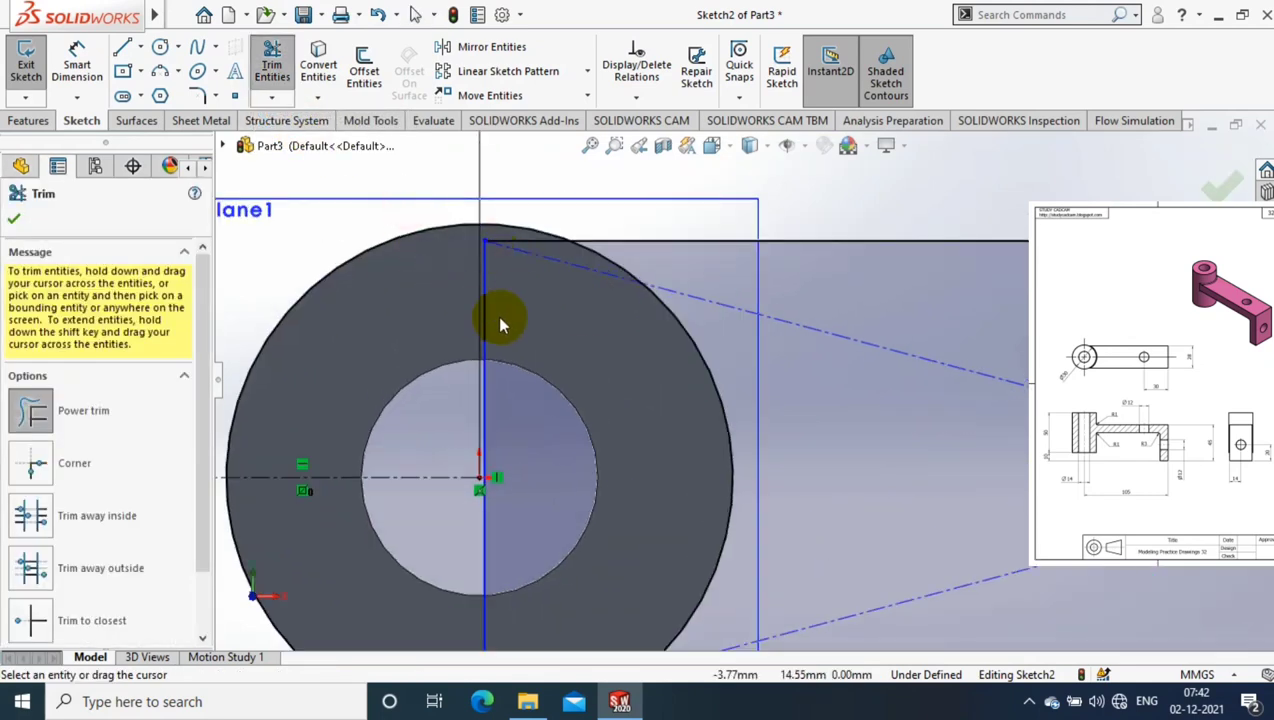
{"action": "left_click_drag", "start_coordinate": [427, 216], "coordinate": [526, 250]}
{"action": "scroll", "coordinate": [612, 428], "scroll_direction": "up", "scroll_amount": 2}
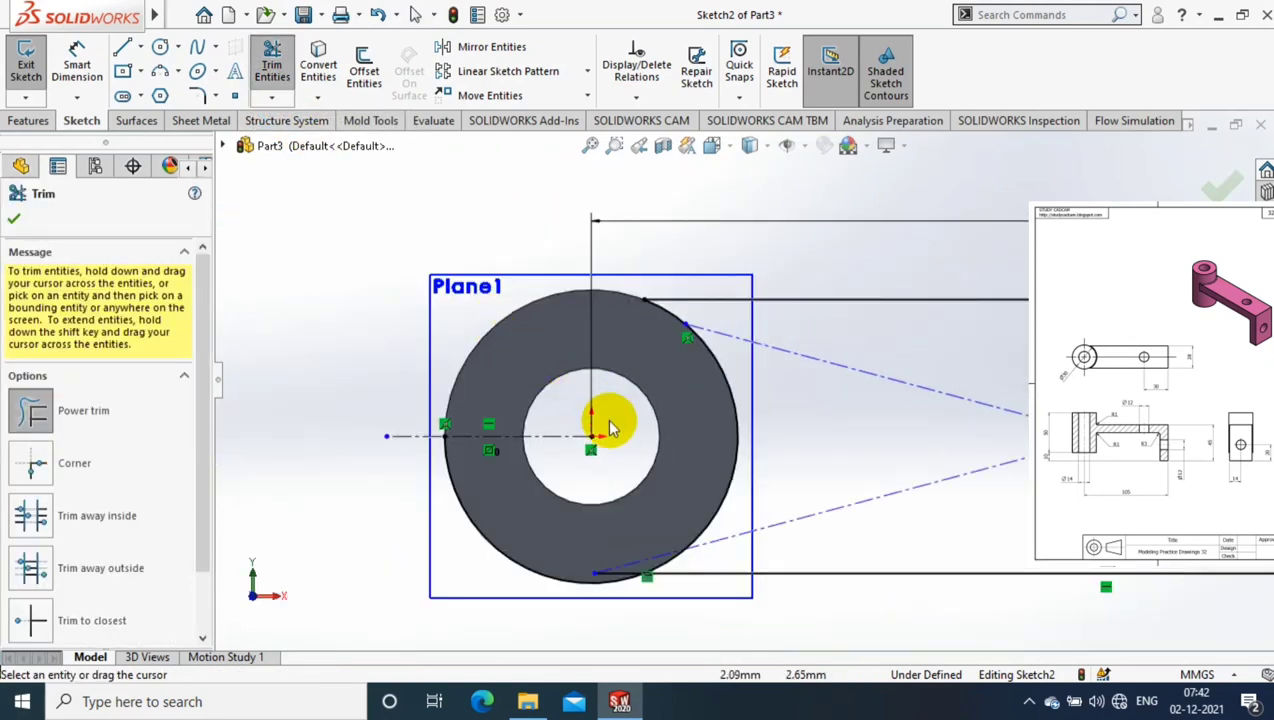
{"action": "left_click_drag", "start_coordinate": [612, 428], "coordinate": [606, 569]}
{"action": "key", "text": "z"}
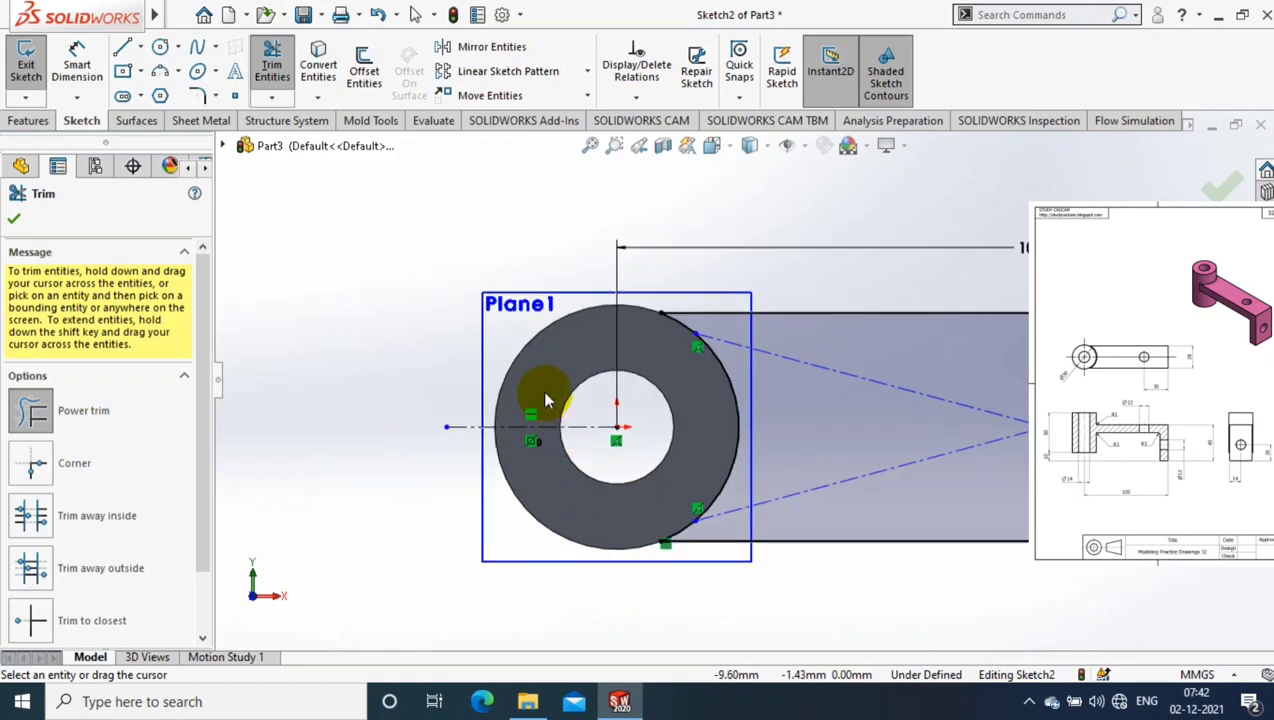
{"action": "left_click", "coordinate": [14, 218]}
{"action": "left_click", "coordinate": [26, 63]}
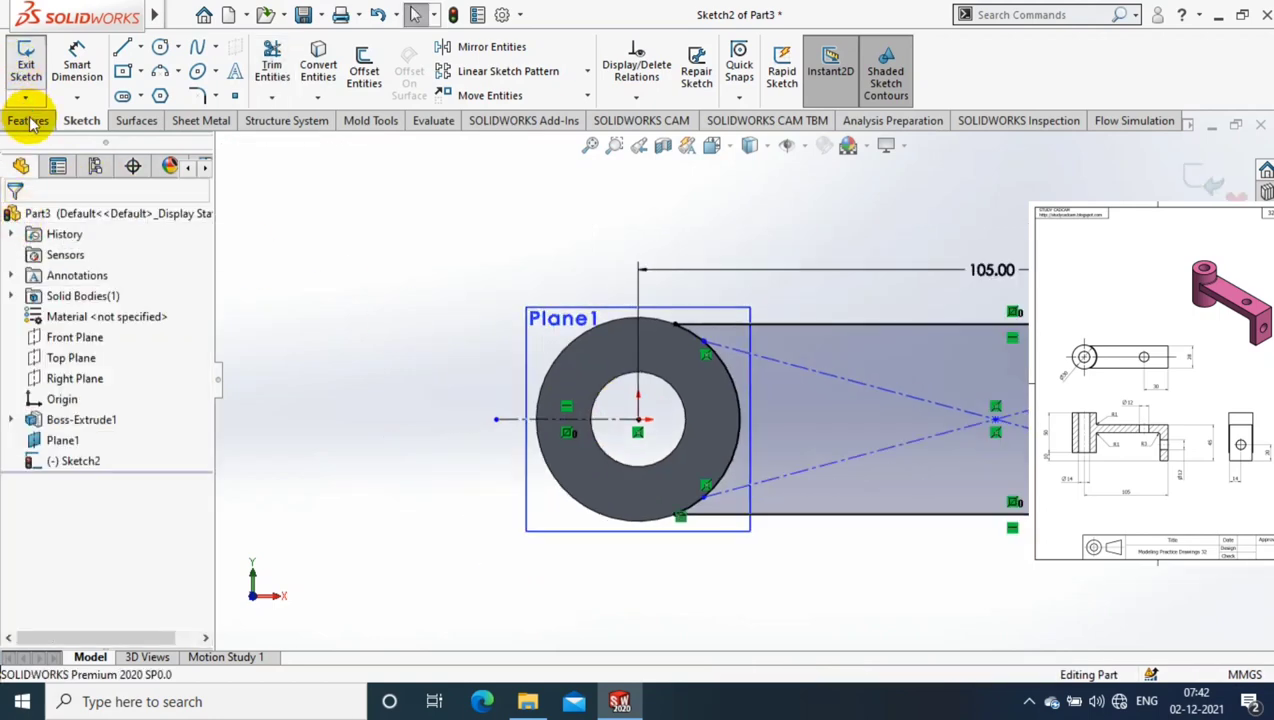
{"action": "left_click", "coordinate": [28, 120]}
Extrude the arm sketch 10 mm into a solid arm
{"action": "left_click", "coordinate": [28, 62]}
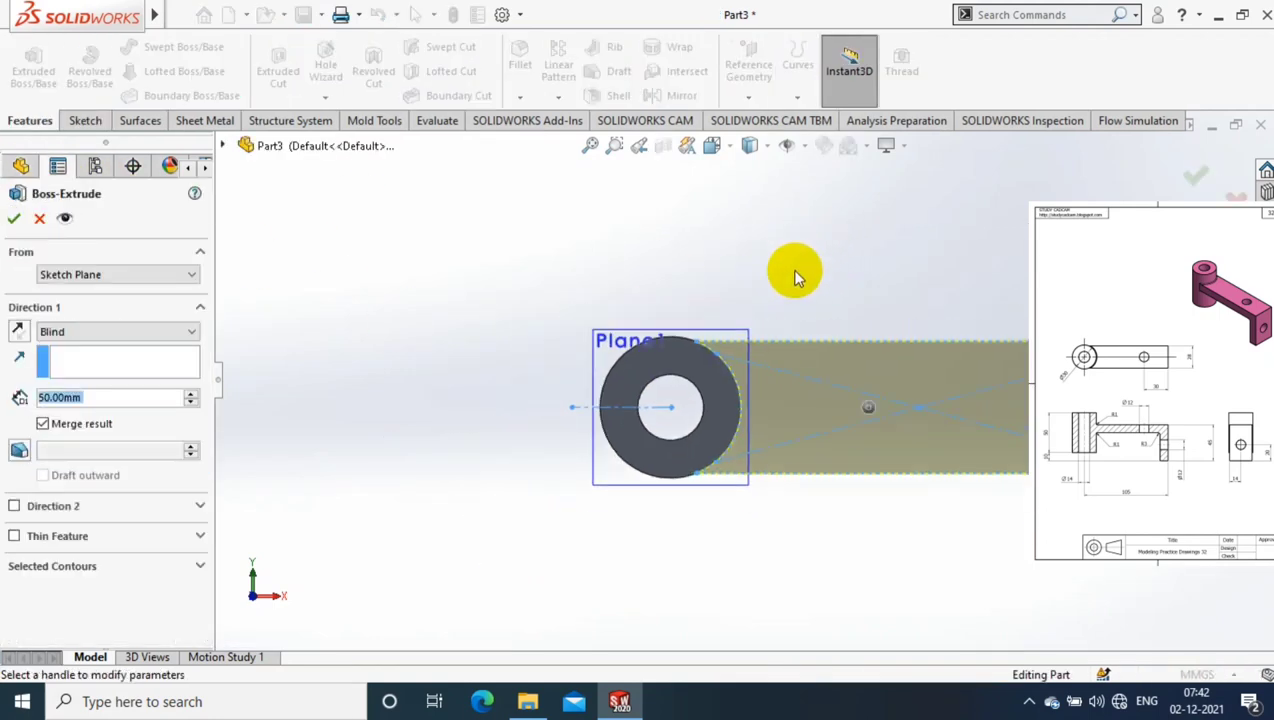
{"action": "type", "text": "10"}
{"action": "key", "text": "Return"}
{"action": "key", "text": "Return"}
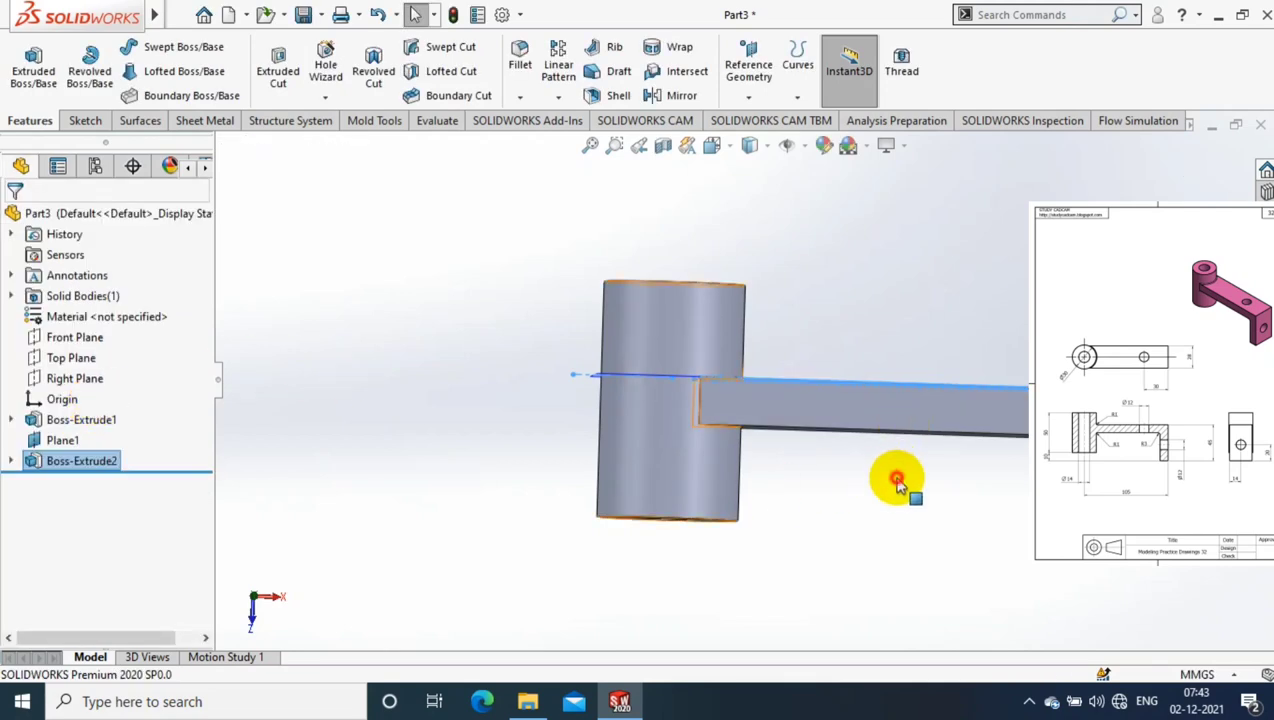
Select the arm's end face and view it straight on
{"action": "middle_click_drag", "start_coordinate": [896, 478], "coordinate": [641, 335]}
{"action": "left_click", "coordinate": [644, 342]}
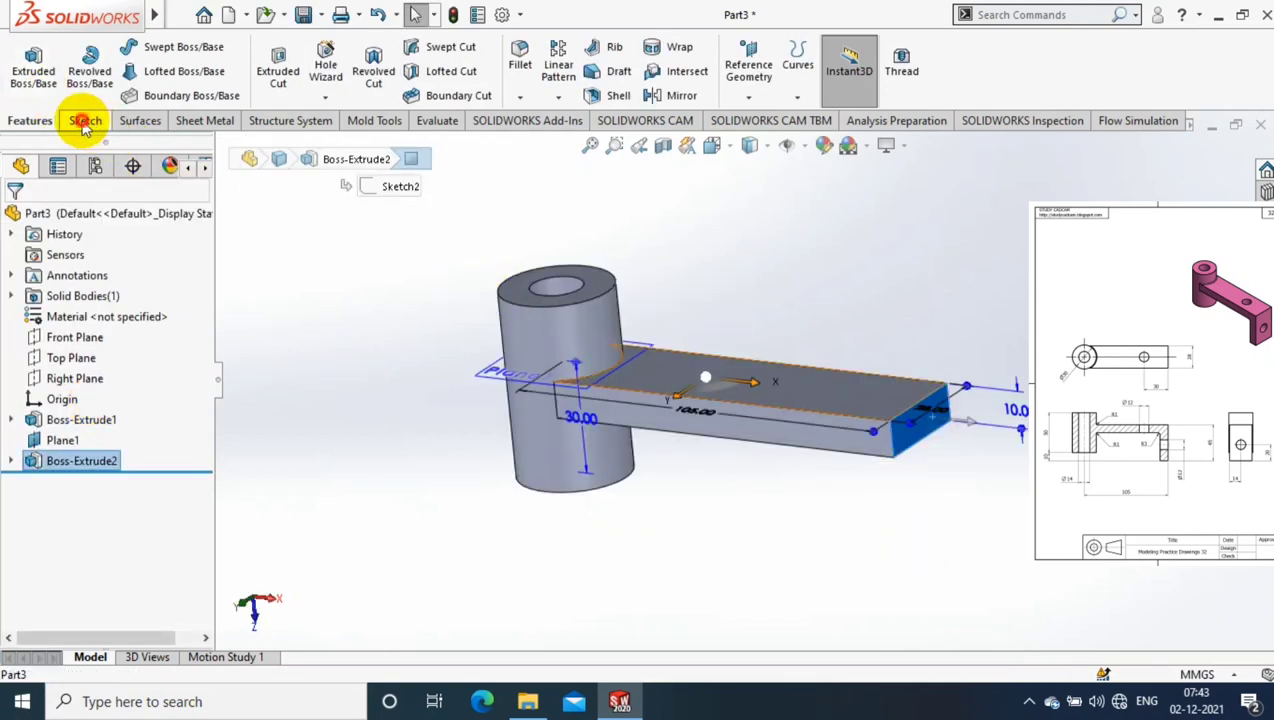
{"action": "left_click", "coordinate": [85, 120]}
{"action": "scroll", "coordinate": [960, 410], "scroll_direction": "down", "scroll_amount": 2}
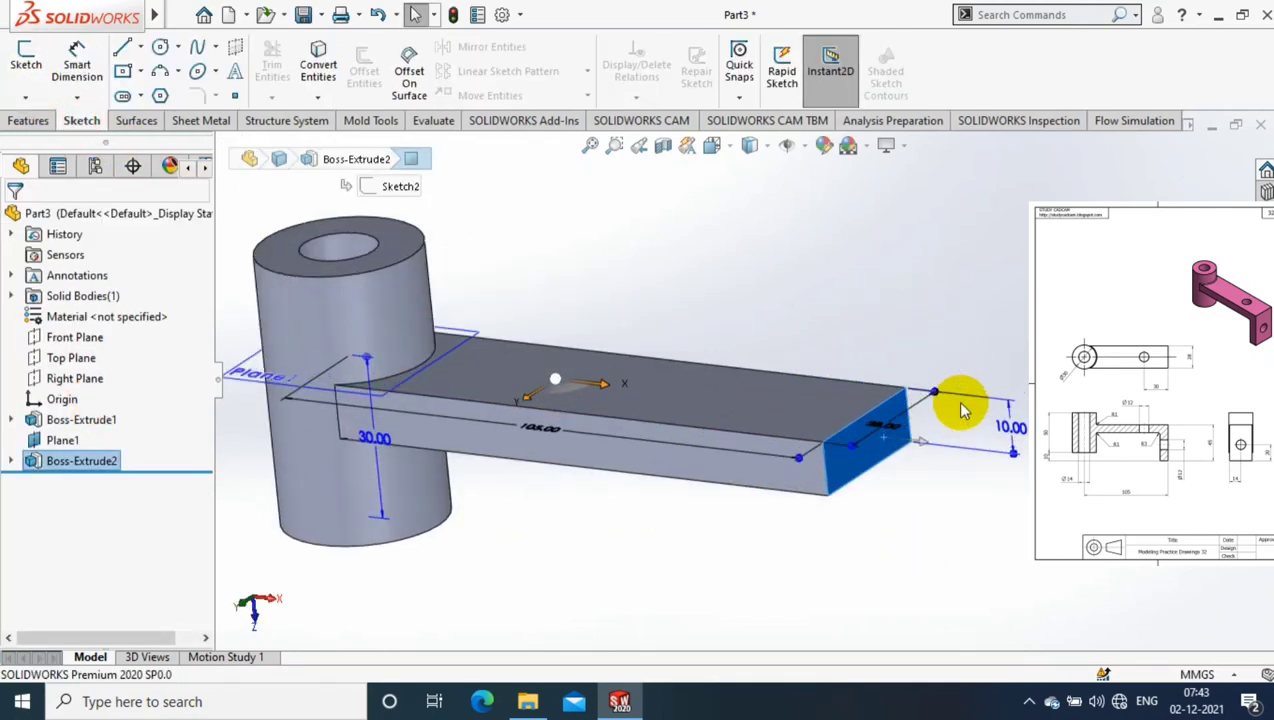
{"action": "key", "text": "space"}
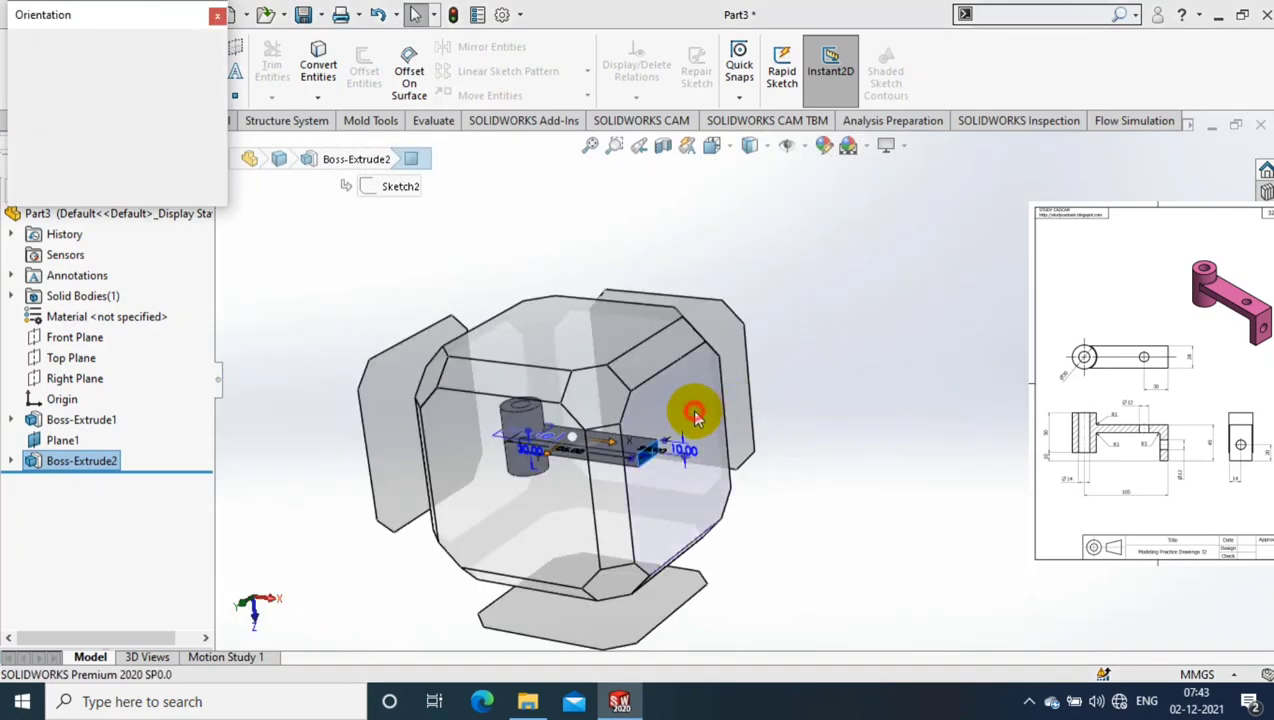
{"action": "key", "text": "Escape"}
{"action": "key", "text": "ctrl+8"}
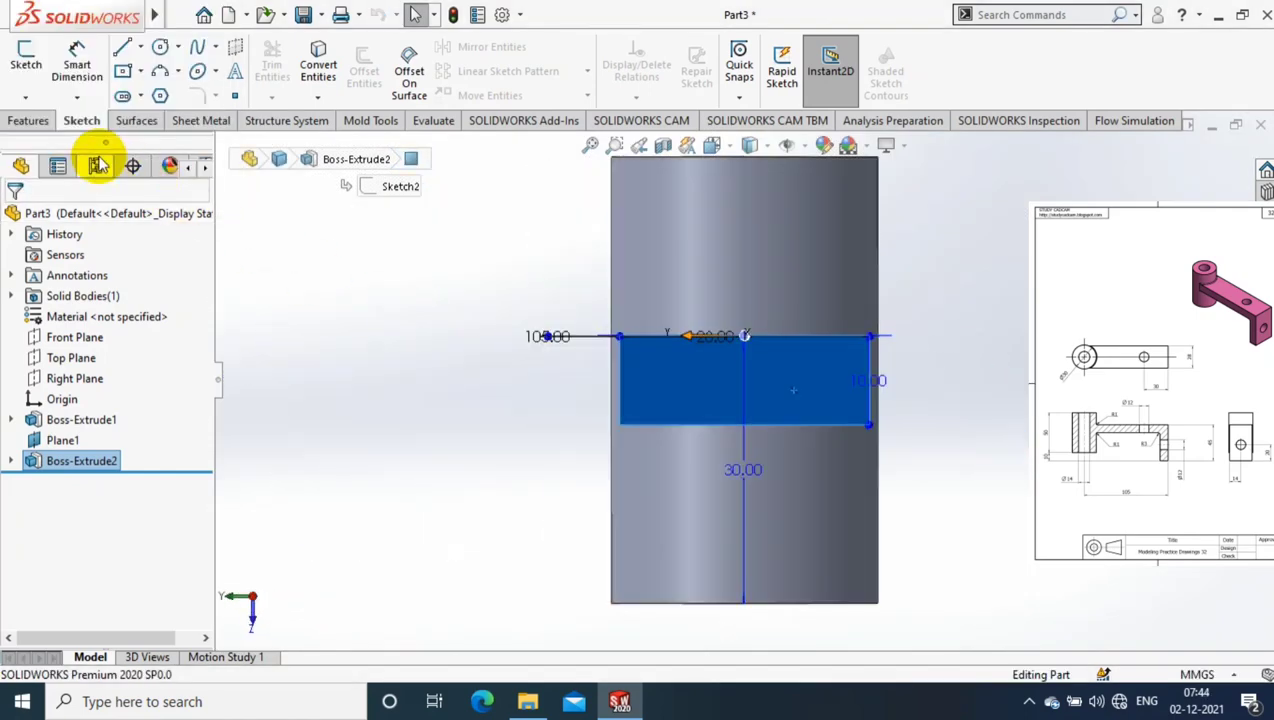
Draw a corner rectangle on the arm's end face extending below the cylinder
{"action": "left_click", "coordinate": [137, 82]}
{"action": "left_click", "coordinate": [160, 94]}
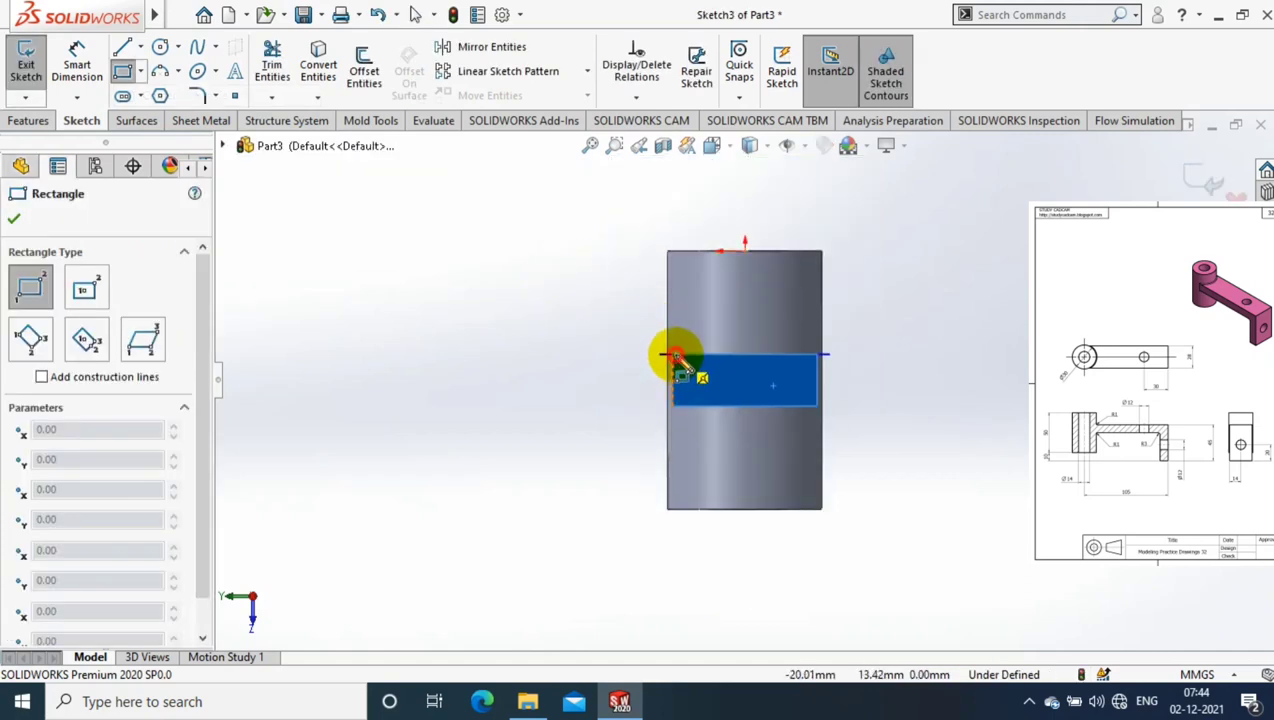
{"action": "left_click", "coordinate": [677, 357]}
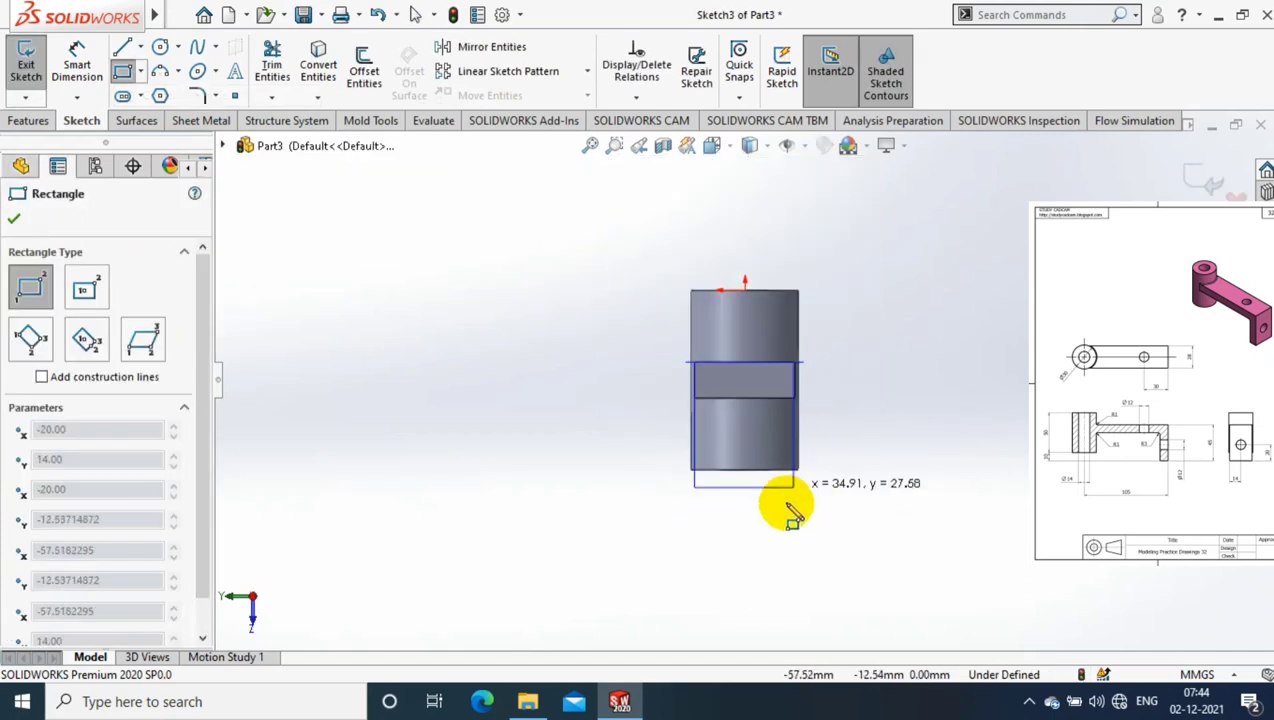
{"action": "left_click", "coordinate": [789, 511]}
{"action": "scroll", "coordinate": [815, 420], "scroll_direction": "down", "scroll_amount": 3}
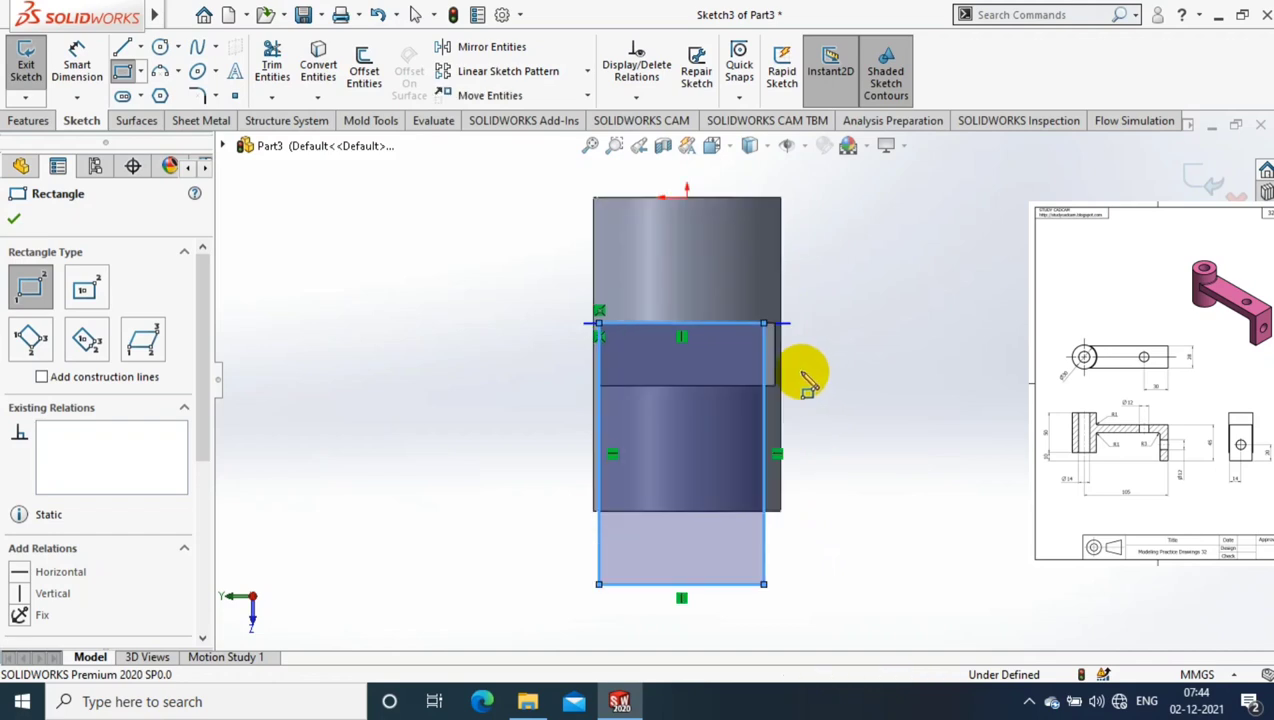
{"action": "key", "text": "Escape"}
Make the rectangle's right side collinear with the arm's end edge
{"action": "left_click", "coordinate": [775, 360]}
{"action": "left_click", "coordinate": [764, 355], "text": "ctrl"}
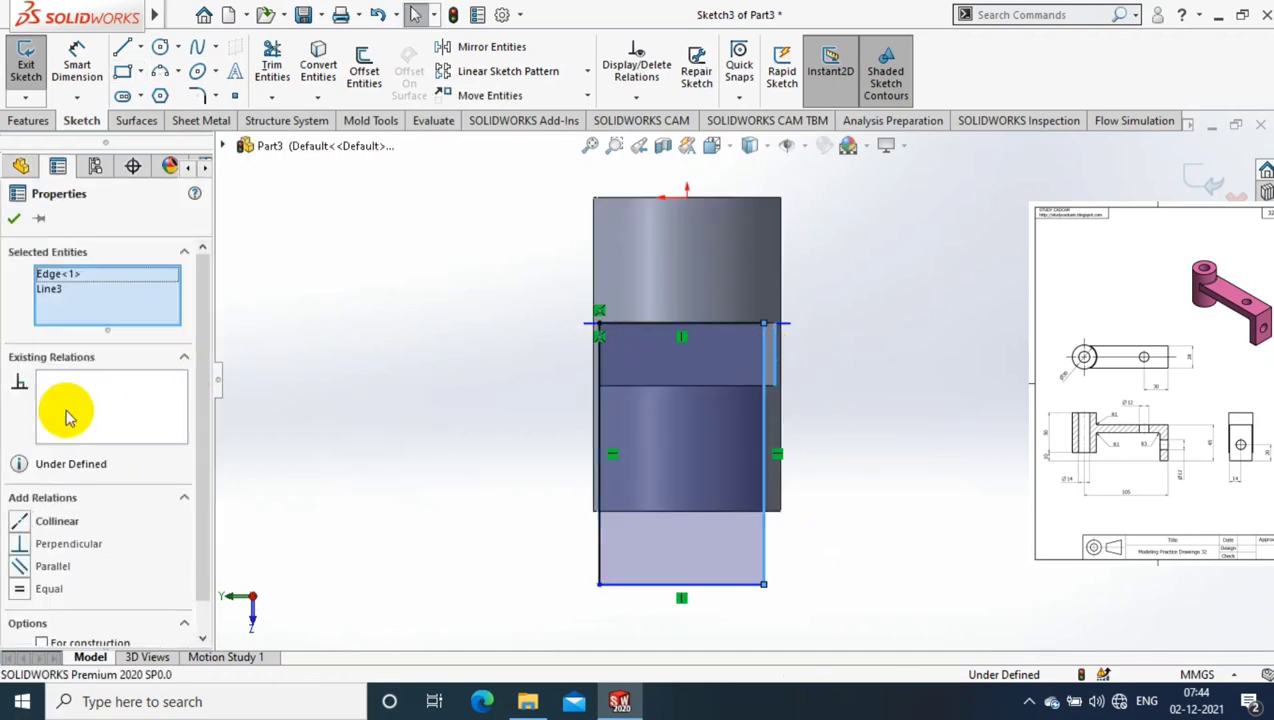
{"action": "left_click", "coordinate": [57, 521]}
Set the leg rectangle's height to 45 mm and return to a 3D view
{"action": "left_click", "coordinate": [77, 62]}
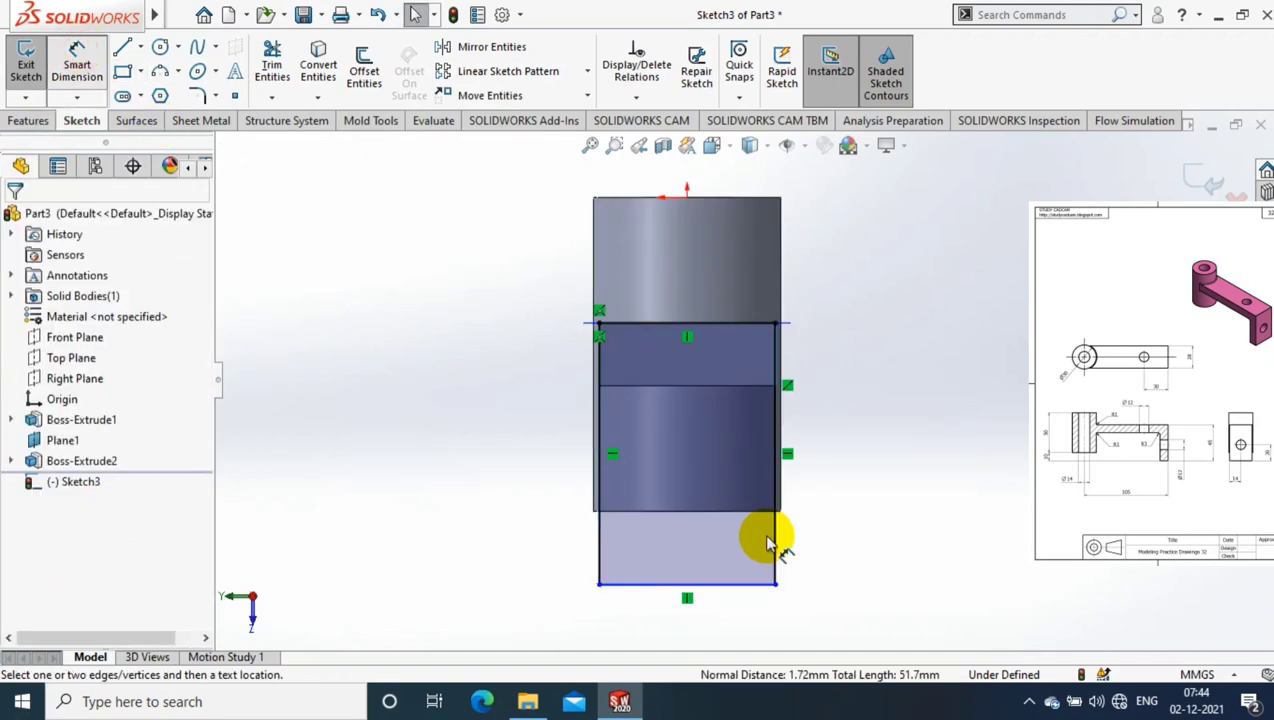
{"action": "left_click", "coordinate": [775, 545]}
{"action": "left_click", "coordinate": [888, 455]}
{"action": "type", "text": "45"}
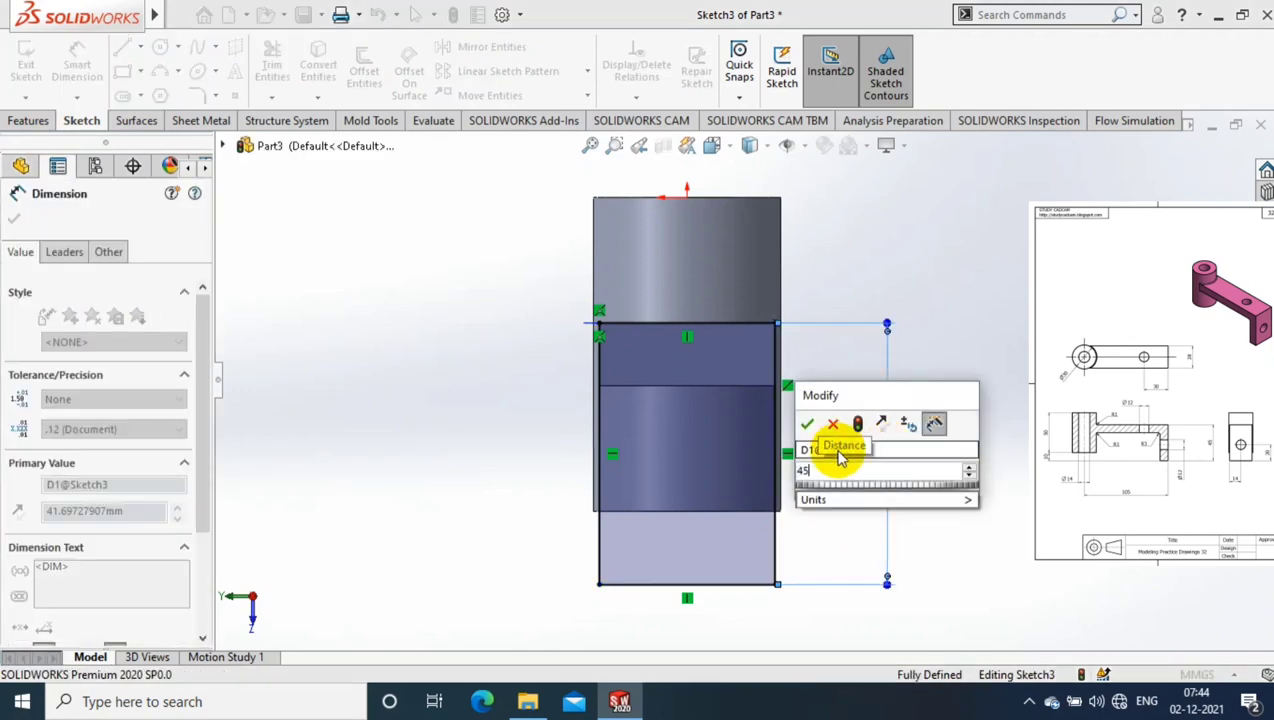
{"action": "left_click", "coordinate": [805, 430]}
{"action": "mouse_move", "coordinate": [340, 298]}
{"action": "middle_mouse_down"}
{"action": "mouse_move", "coordinate": [440, 355]}
{"action": "mouse_move", "coordinate": [405, 338]}
{"action": "middle_mouse_up"}
Extrude the leg rectangle (Sketch3) 10 mm in the reversed direction to form the downward leg
{"action": "left_click", "coordinate": [26, 62]}
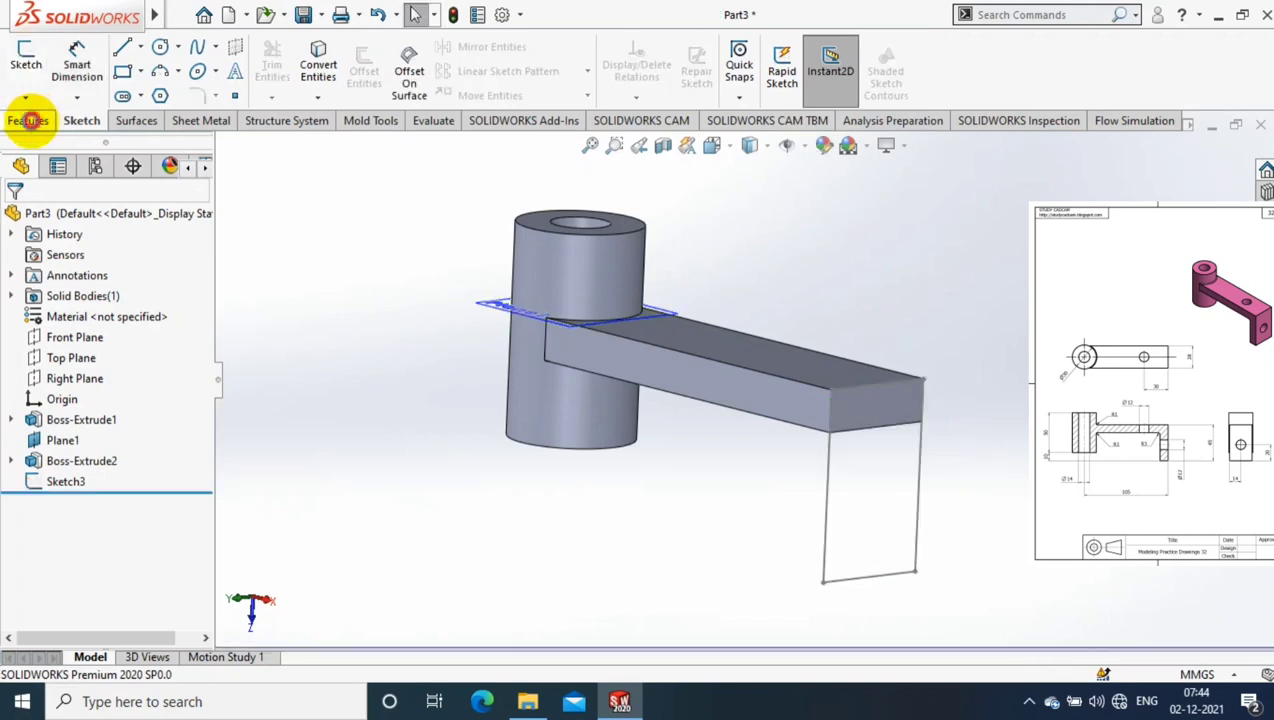
{"action": "left_click", "coordinate": [30, 62]}
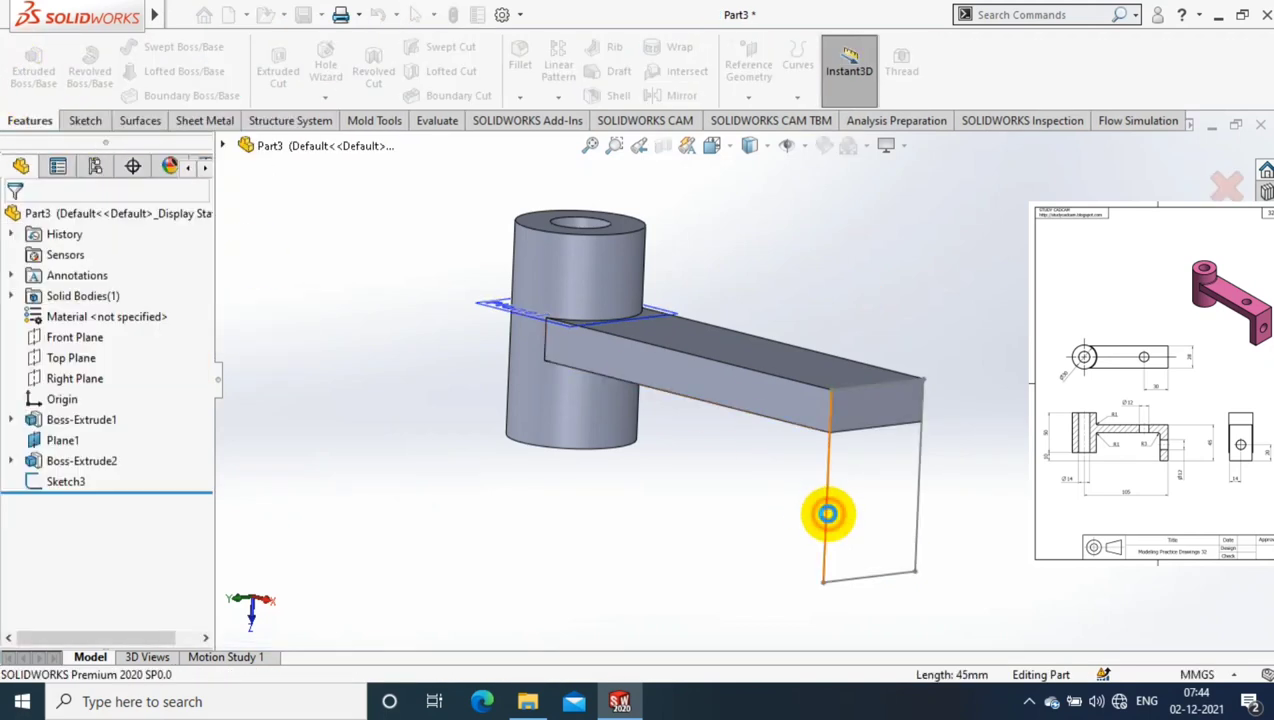
{"action": "left_click", "coordinate": [818, 508]}
{"action": "left_click", "coordinate": [21, 331]}
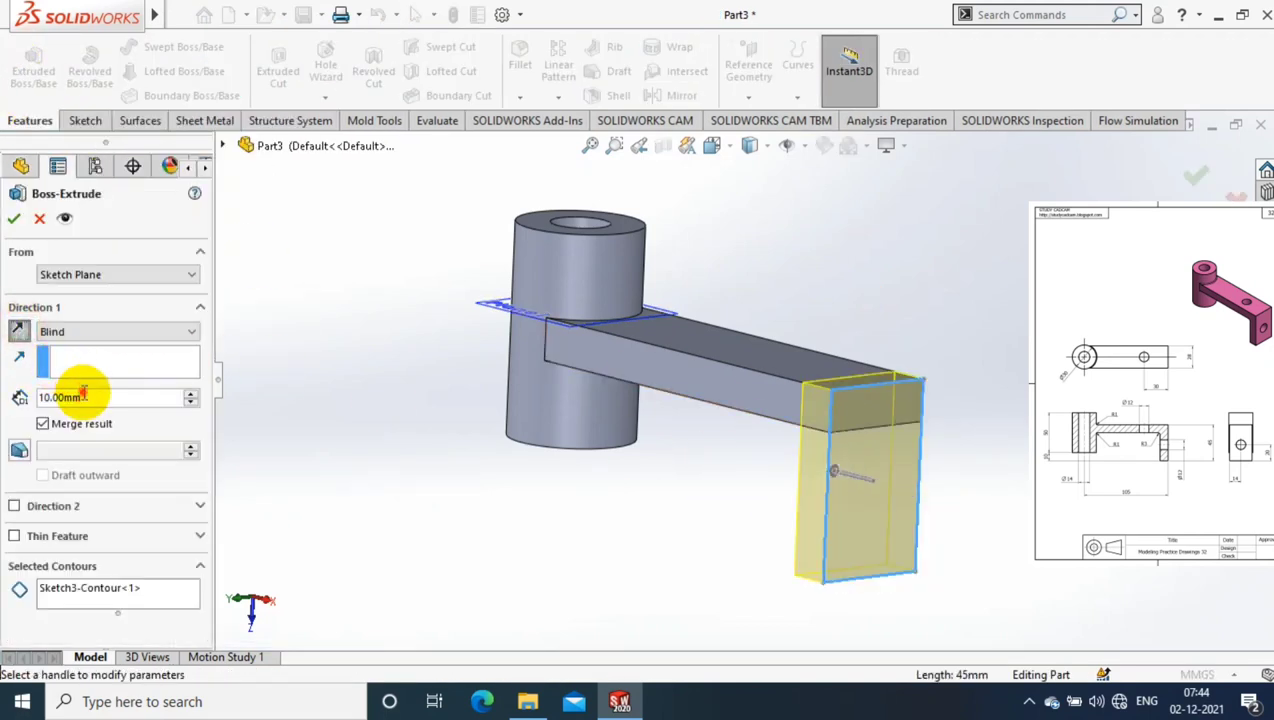
{"action": "key", "text": "Return"}
{"action": "middle_click_drag", "start_coordinate": [631, 518], "coordinate": [755, 565]}
{"action": "right_click", "coordinate": [913, 517]}
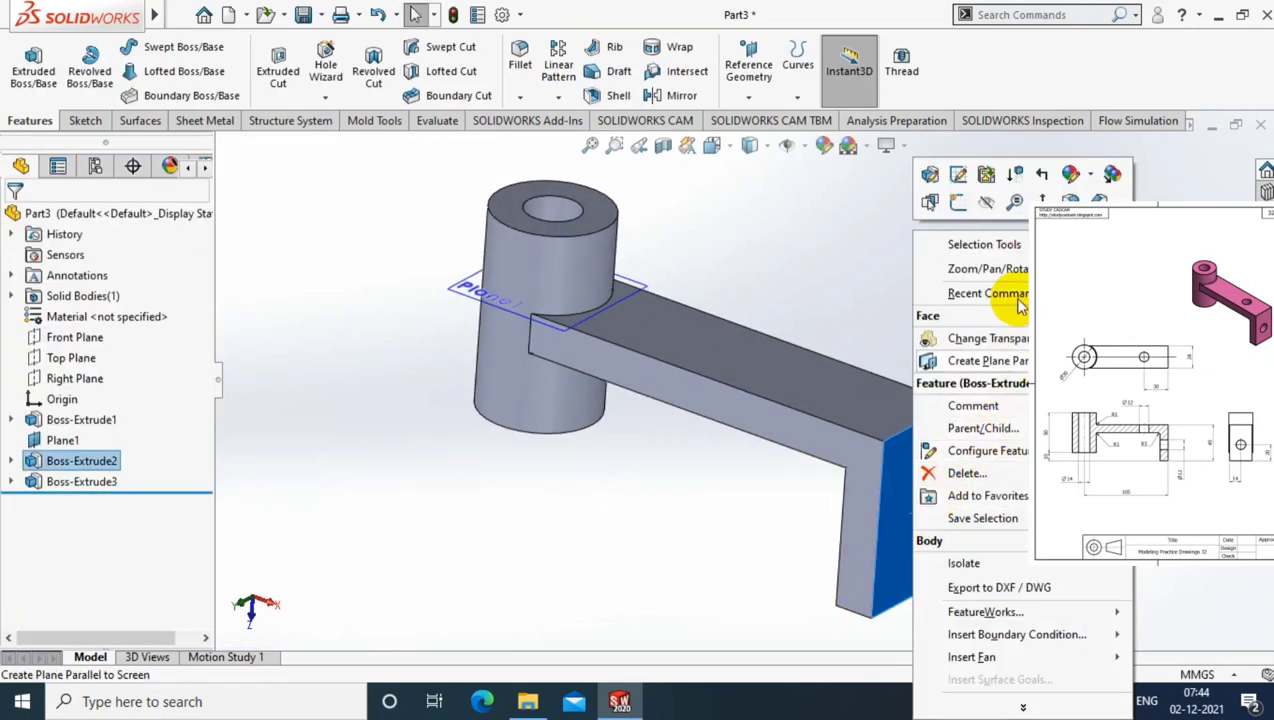
Sketch a circle on the leg face, viewed normal to it
{"action": "left_click", "coordinate": [1043, 200]}
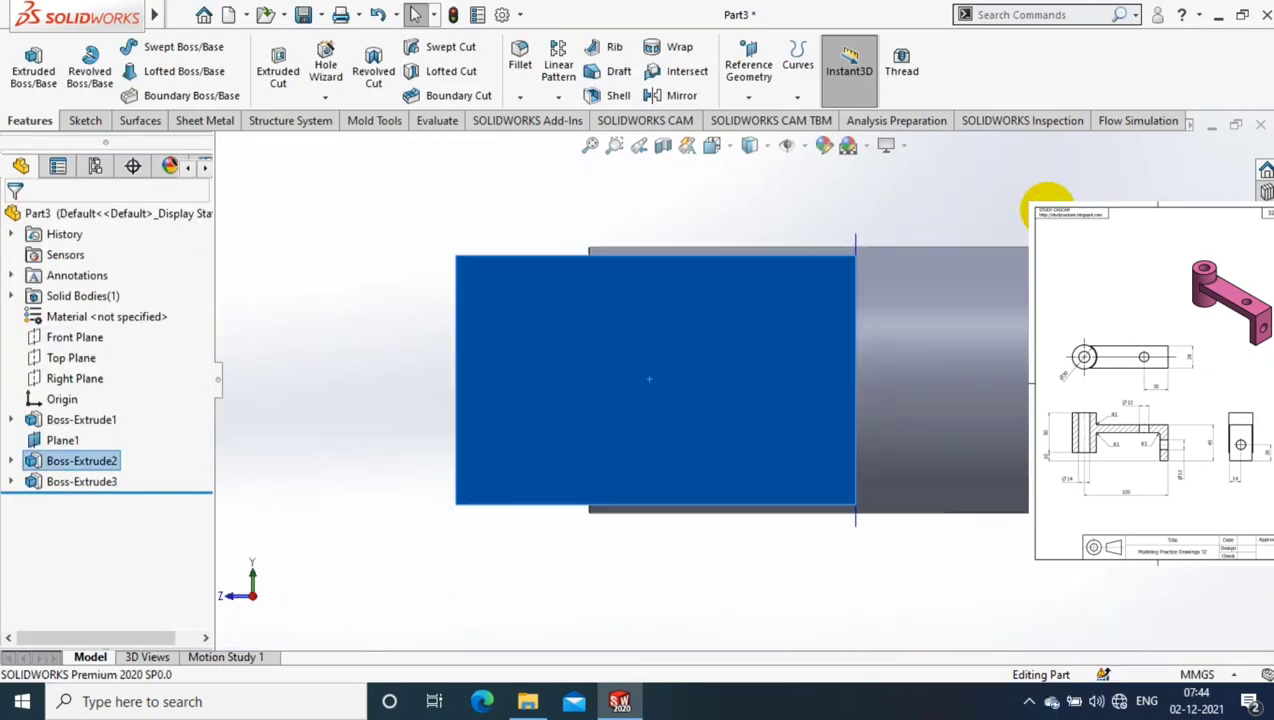
{"action": "left_click", "coordinate": [85, 120]}
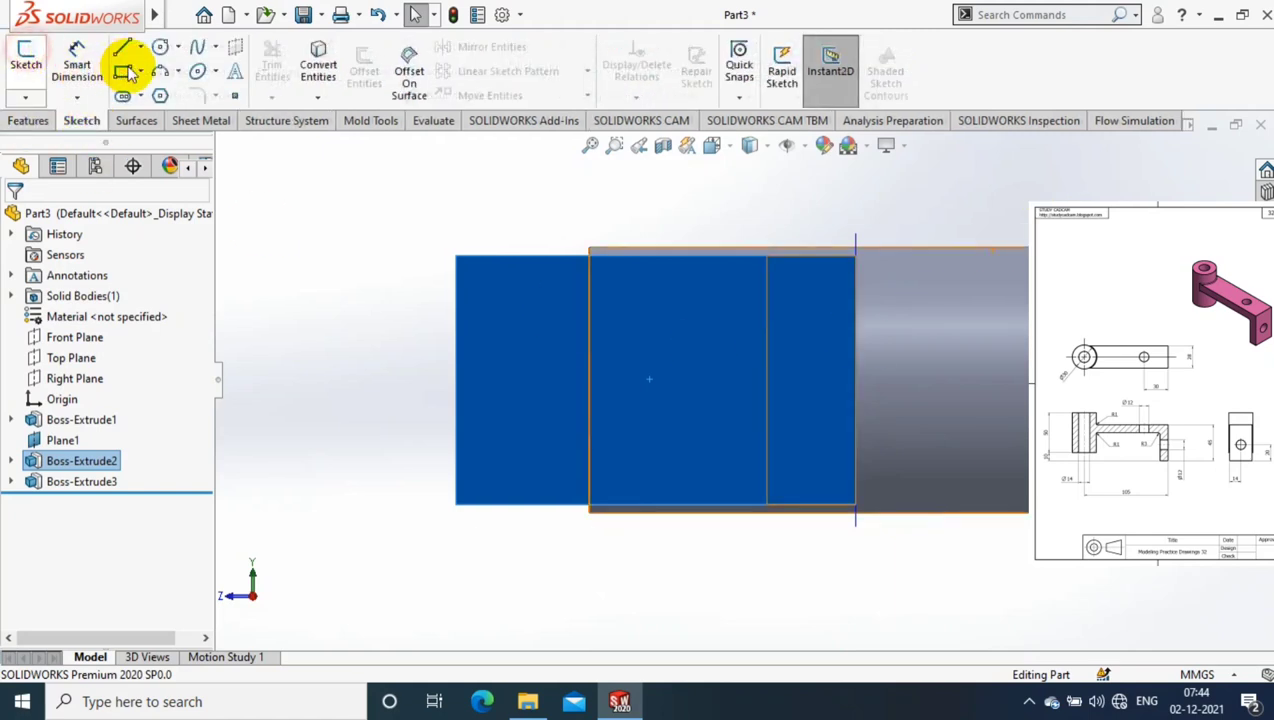
{"action": "left_click", "coordinate": [176, 47]}
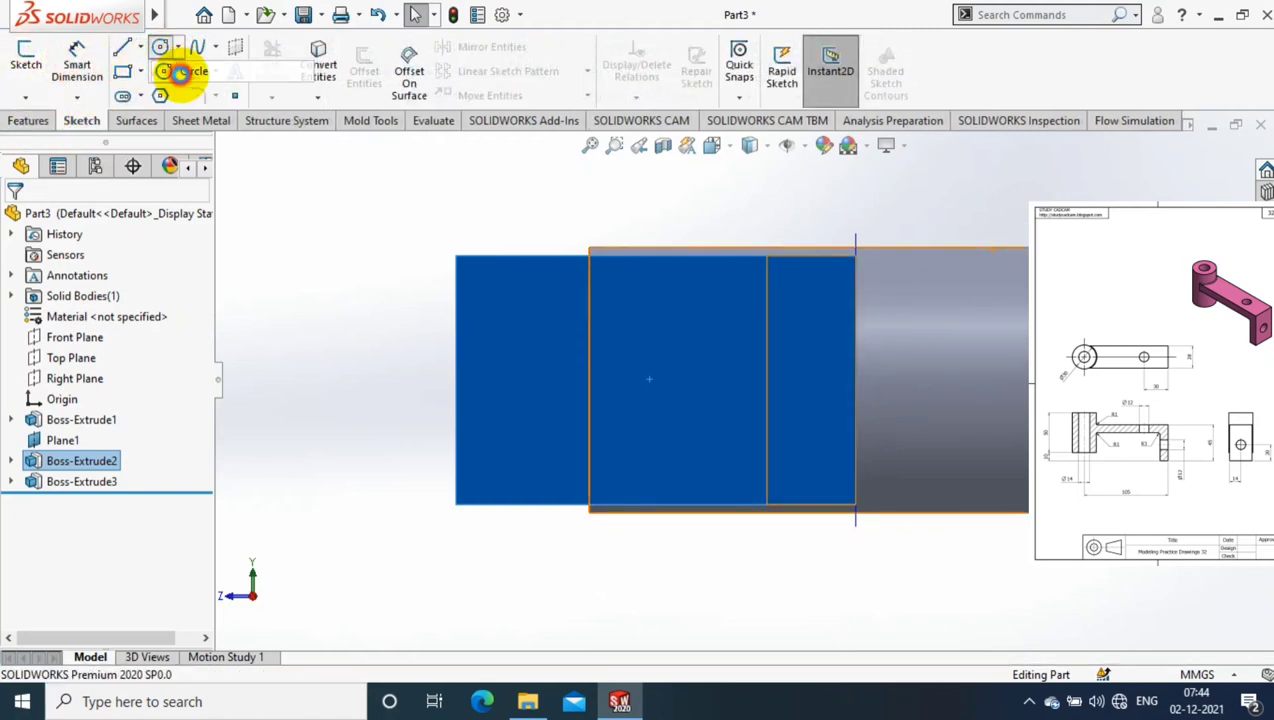
{"action": "left_click", "coordinate": [476, 384]}
{"action": "left_click", "coordinate": [603, 380]}
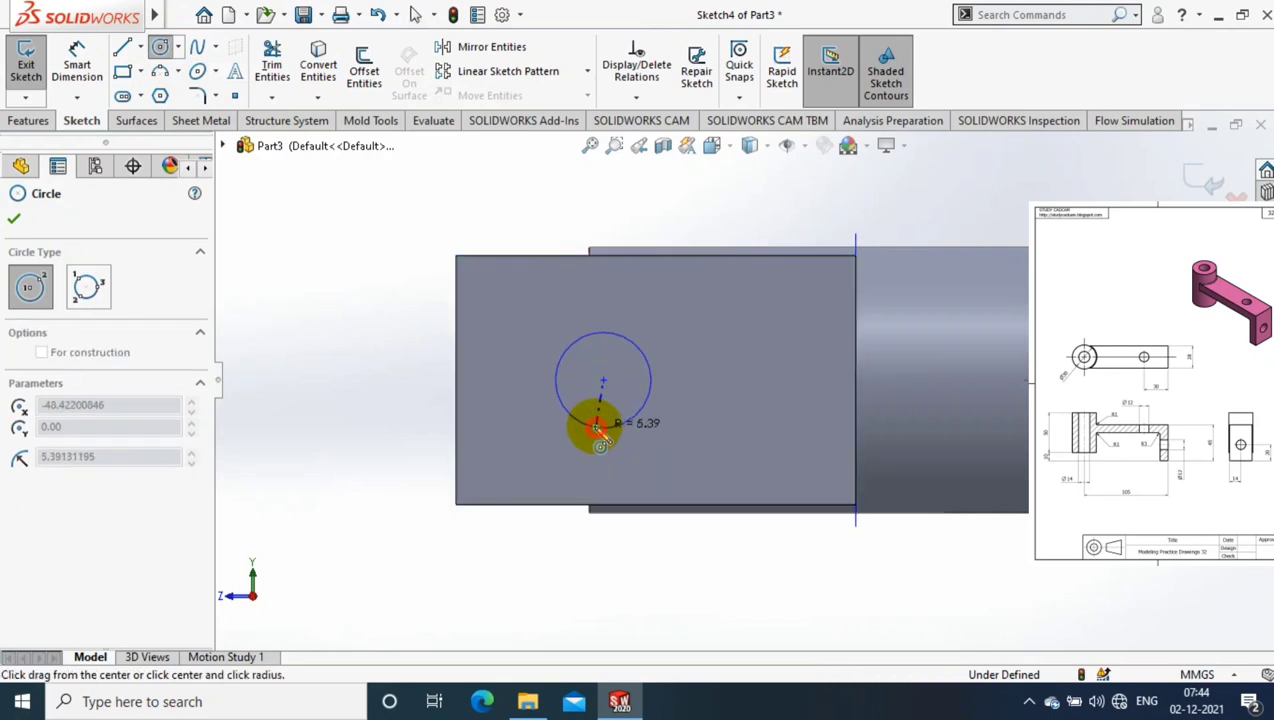
{"action": "left_click", "coordinate": [600, 427]}
{"action": "key", "text": "Escape"}
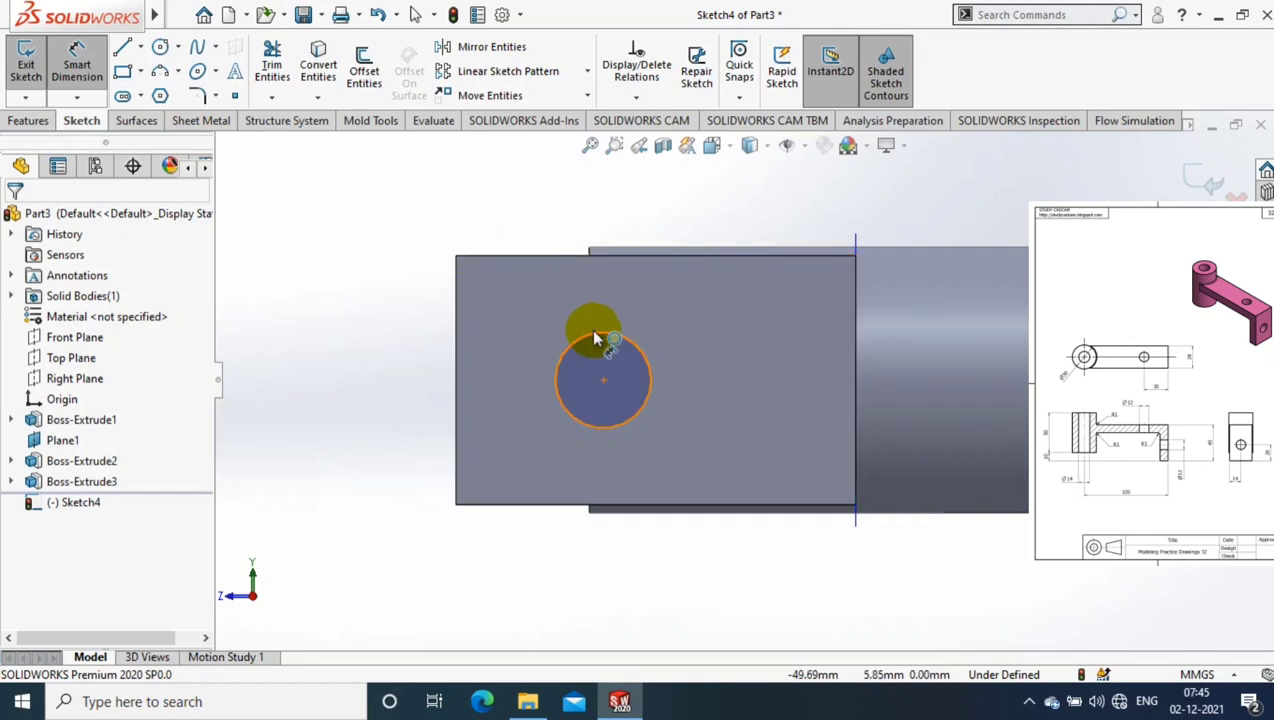
Dimension the circle's diameter to 12 mm
{"action": "left_click", "coordinate": [594, 338]}
{"action": "left_click", "coordinate": [478, 225]}
{"action": "type", "text": "12"}
{"action": "key", "text": "Return"}
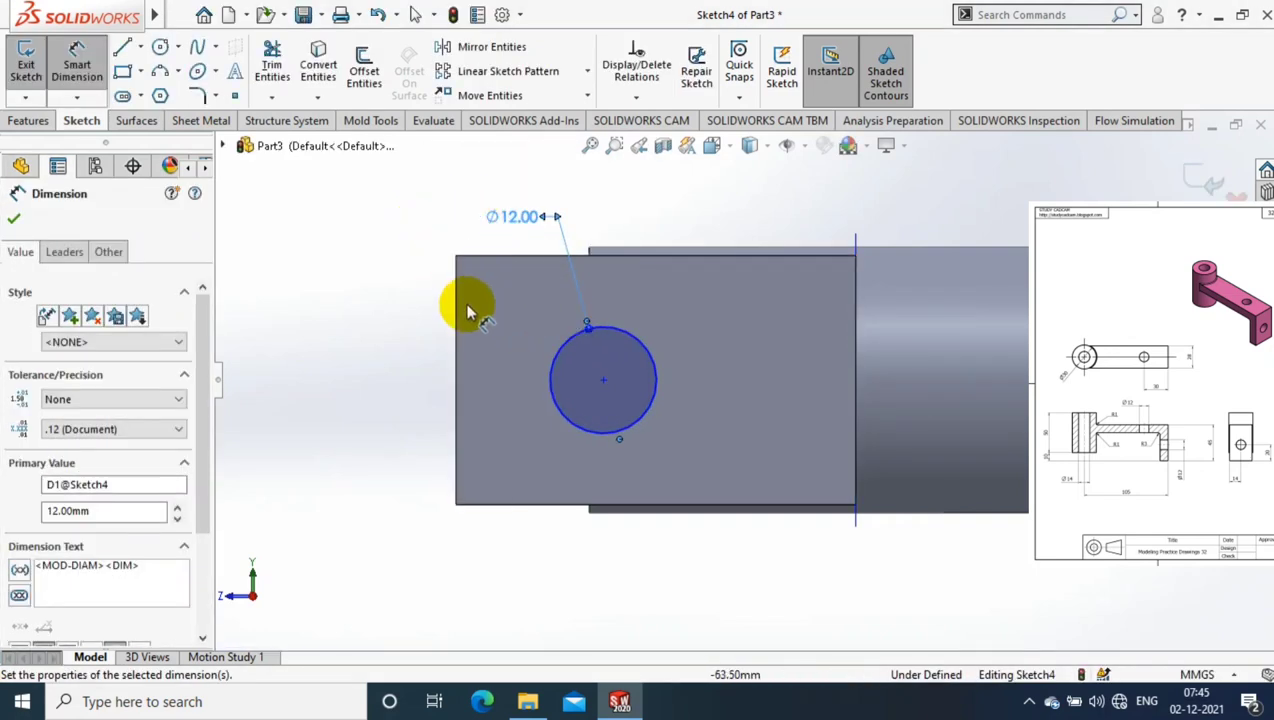
{"action": "key", "text": "Escape"}
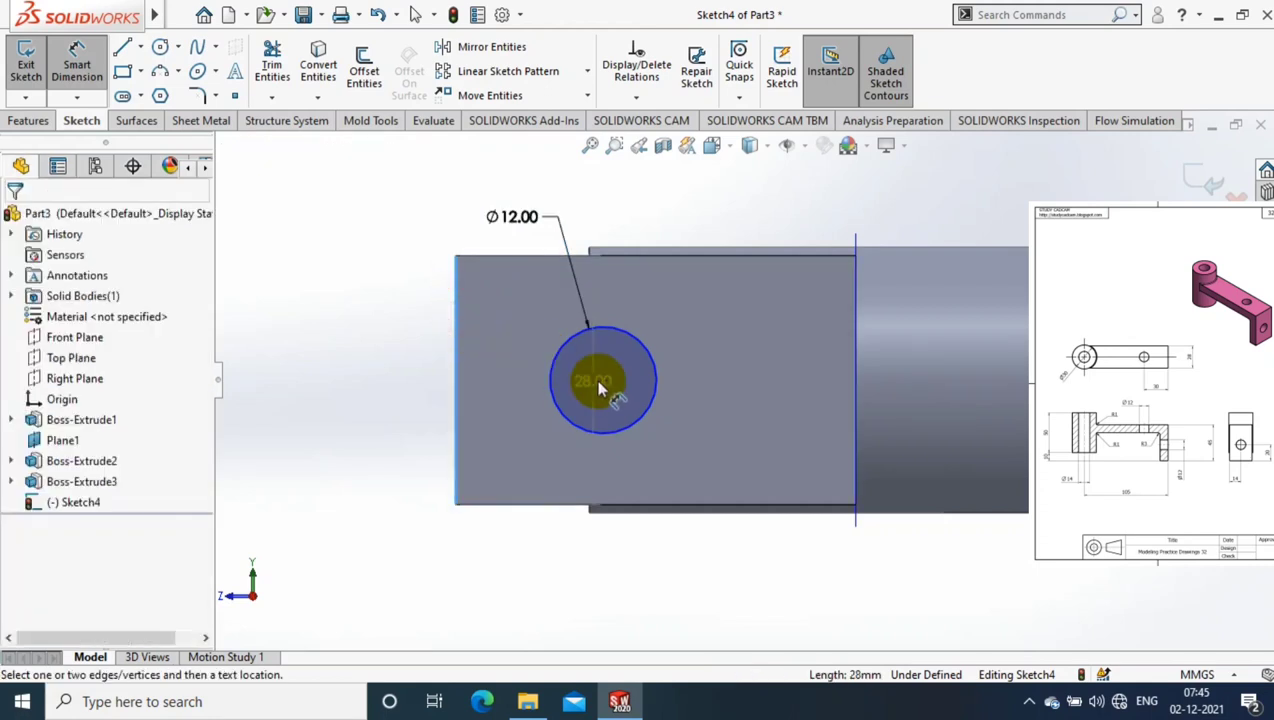
Locate the circle centre 20 mm from the leg's left edge and 14 mm below its top edge
{"action": "left_click", "coordinate": [598, 388]}
{"action": "left_click", "coordinate": [456, 420]}
{"action": "left_click", "coordinate": [521, 573]}
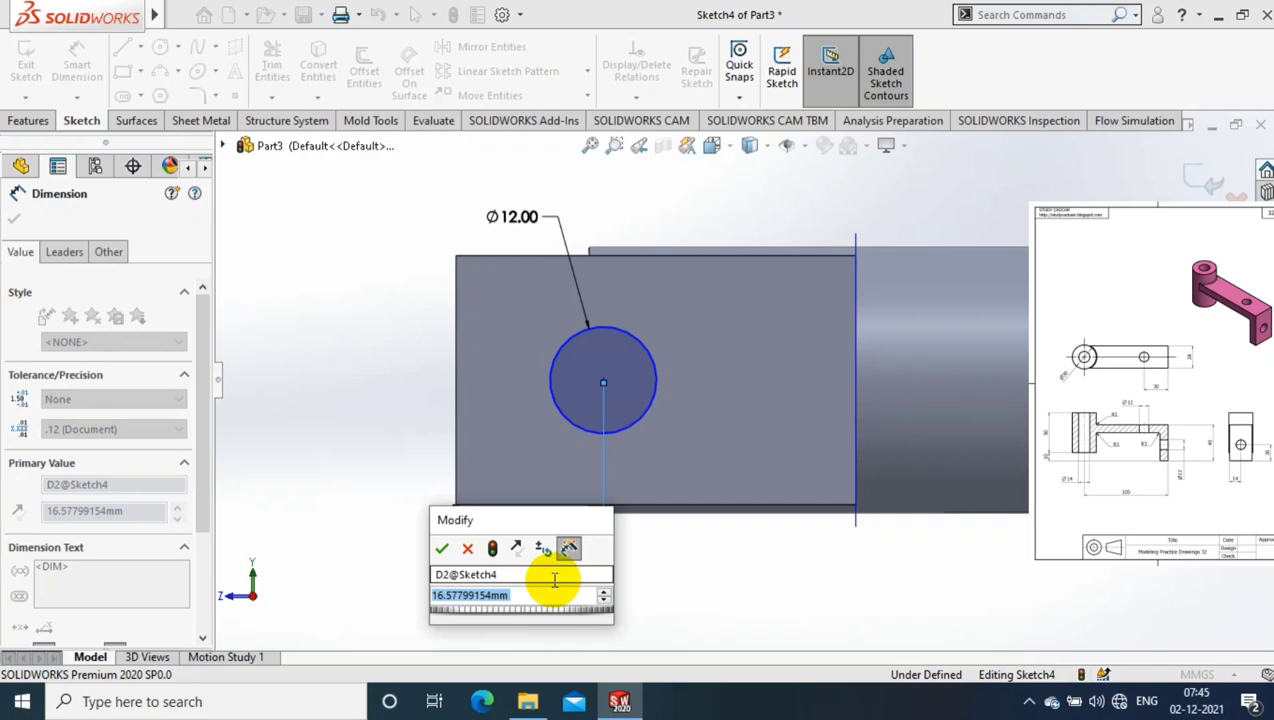
{"action": "type", "text": "20"}
{"action": "key", "text": "Return"}
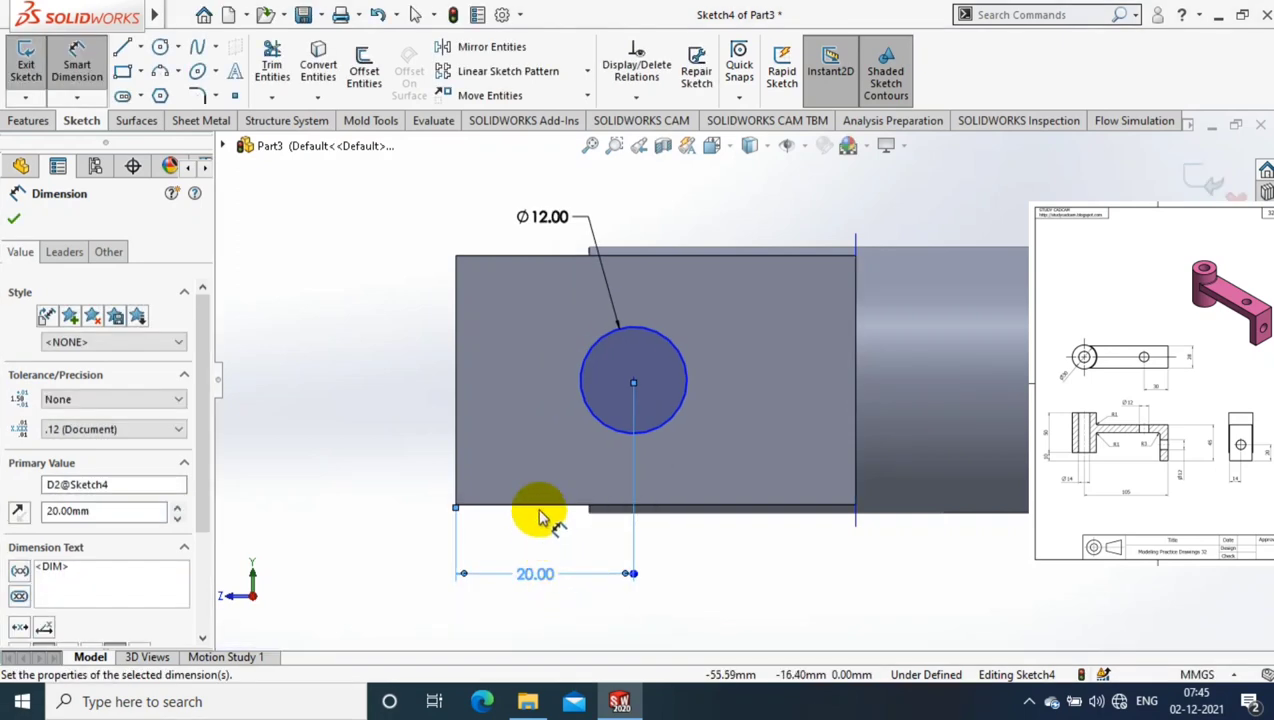
{"action": "left_click", "coordinate": [404, 333]}
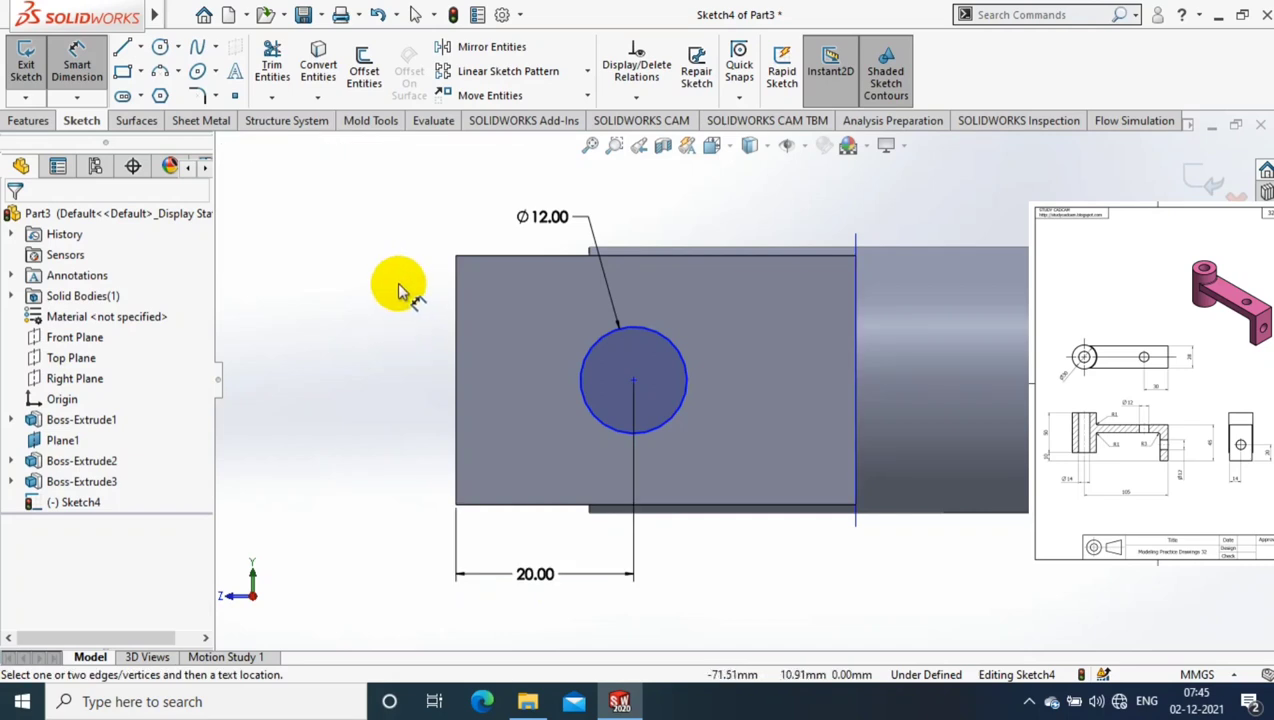
{"action": "left_click", "coordinate": [661, 339]}
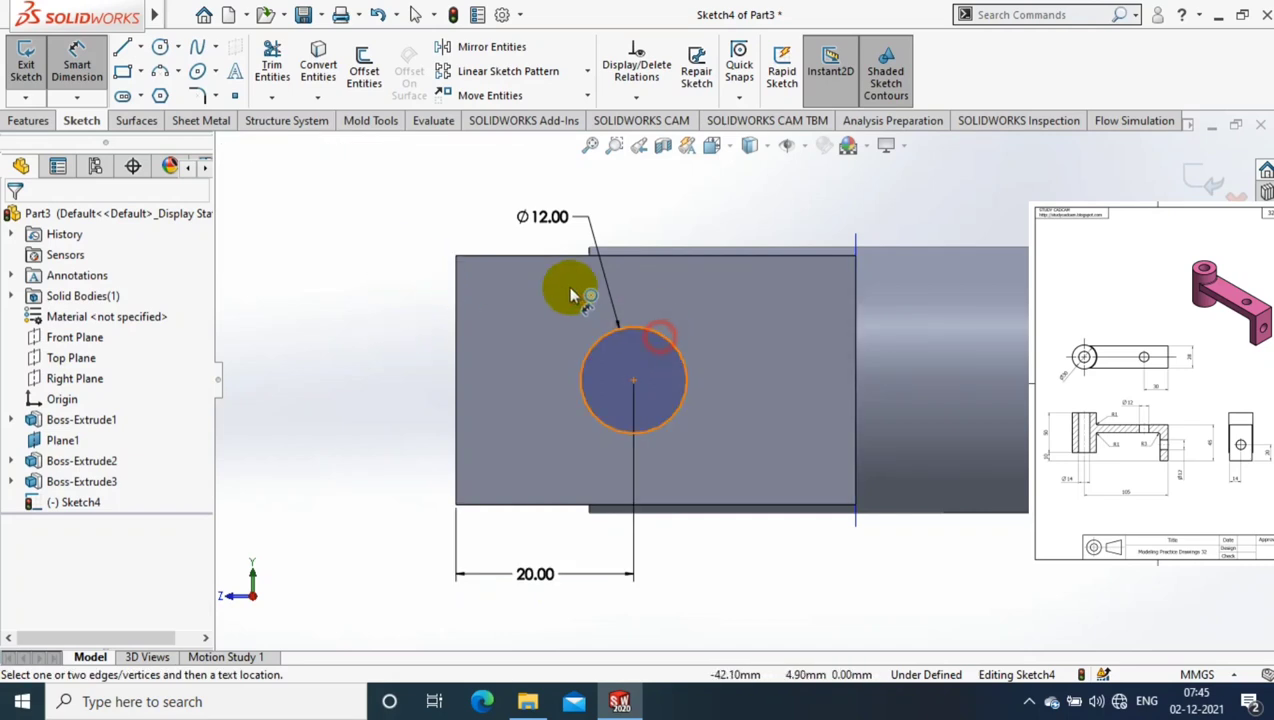
{"action": "left_click", "coordinate": [480, 276]}
{"action": "left_click", "coordinate": [412, 324]}
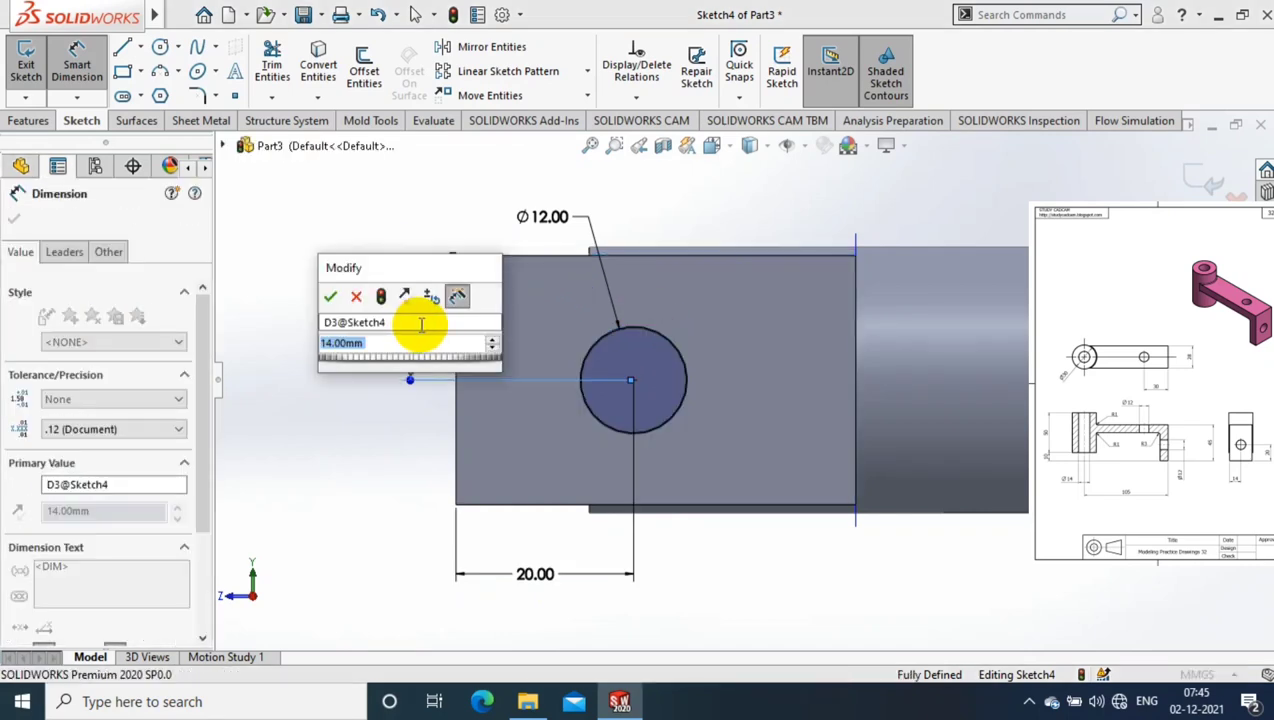
{"action": "left_click", "coordinate": [228, 207]}
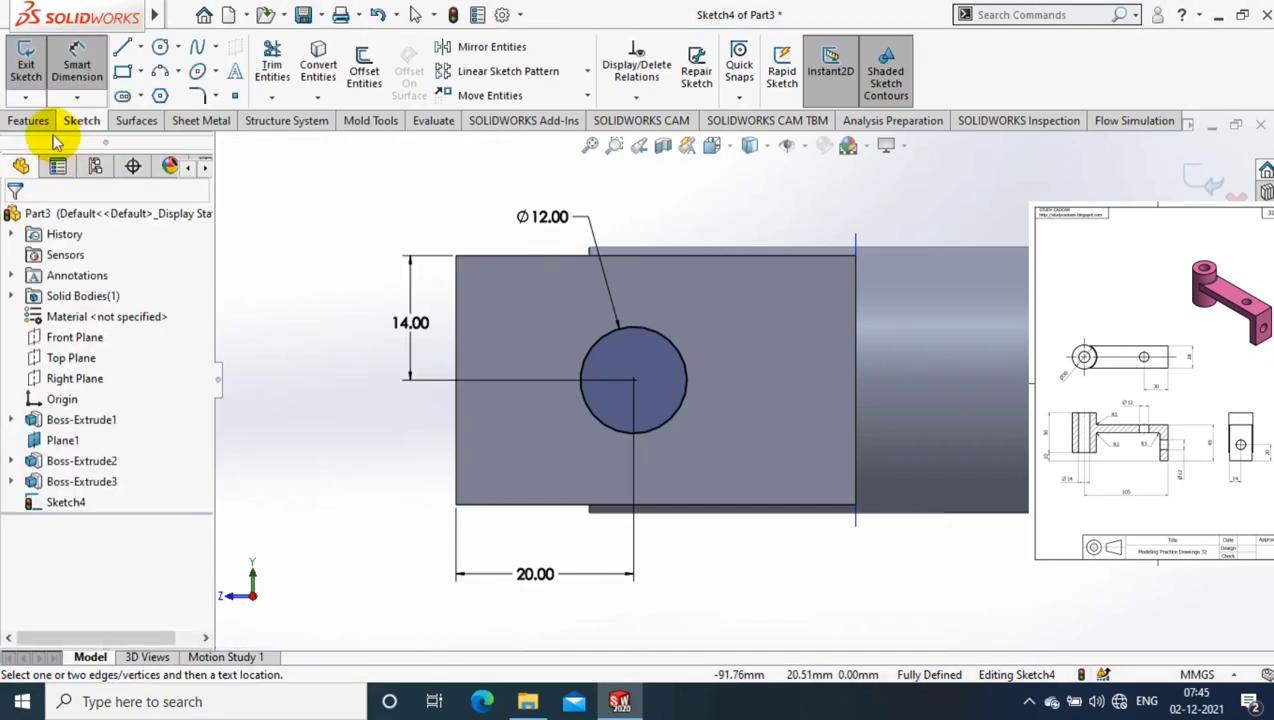
{"action": "left_click", "coordinate": [28, 120]}
Cut Sketch4's Ø12 circle into the leg with an Up To Next end condition
{"action": "left_click", "coordinate": [310, 175]}
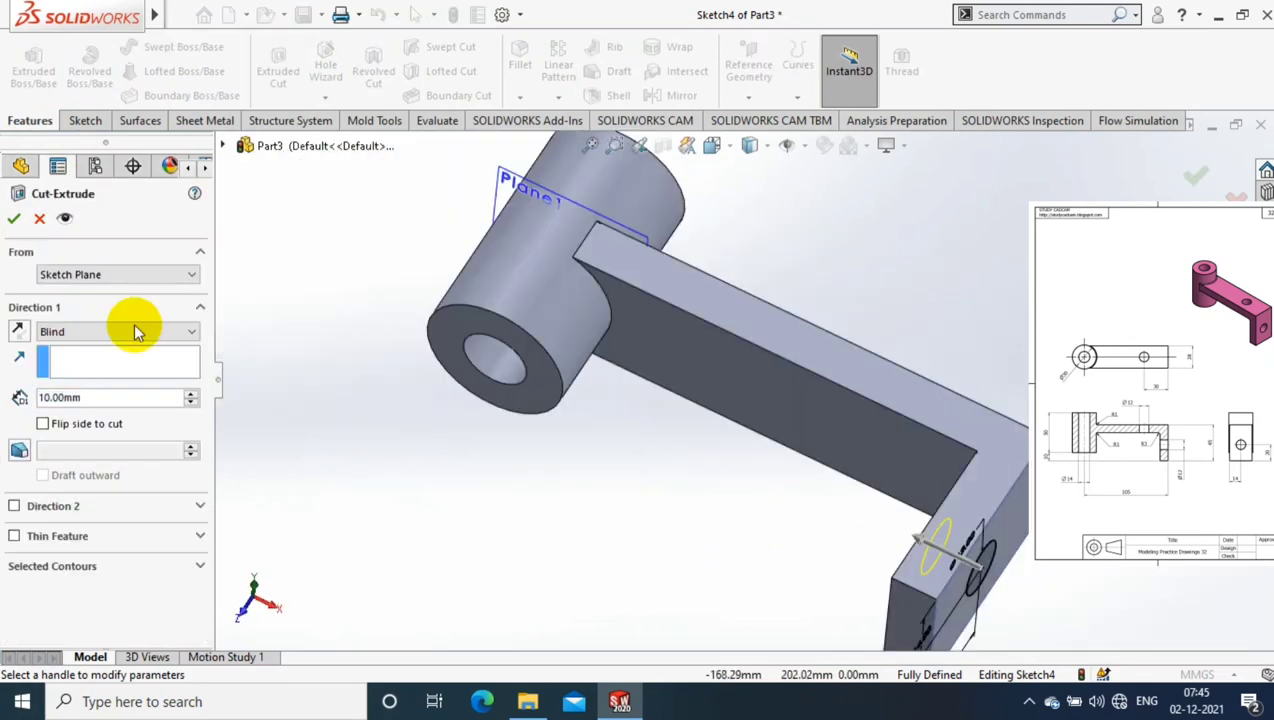
{"action": "left_click", "coordinate": [137, 332]}
{"action": "left_click", "coordinate": [60, 344]}
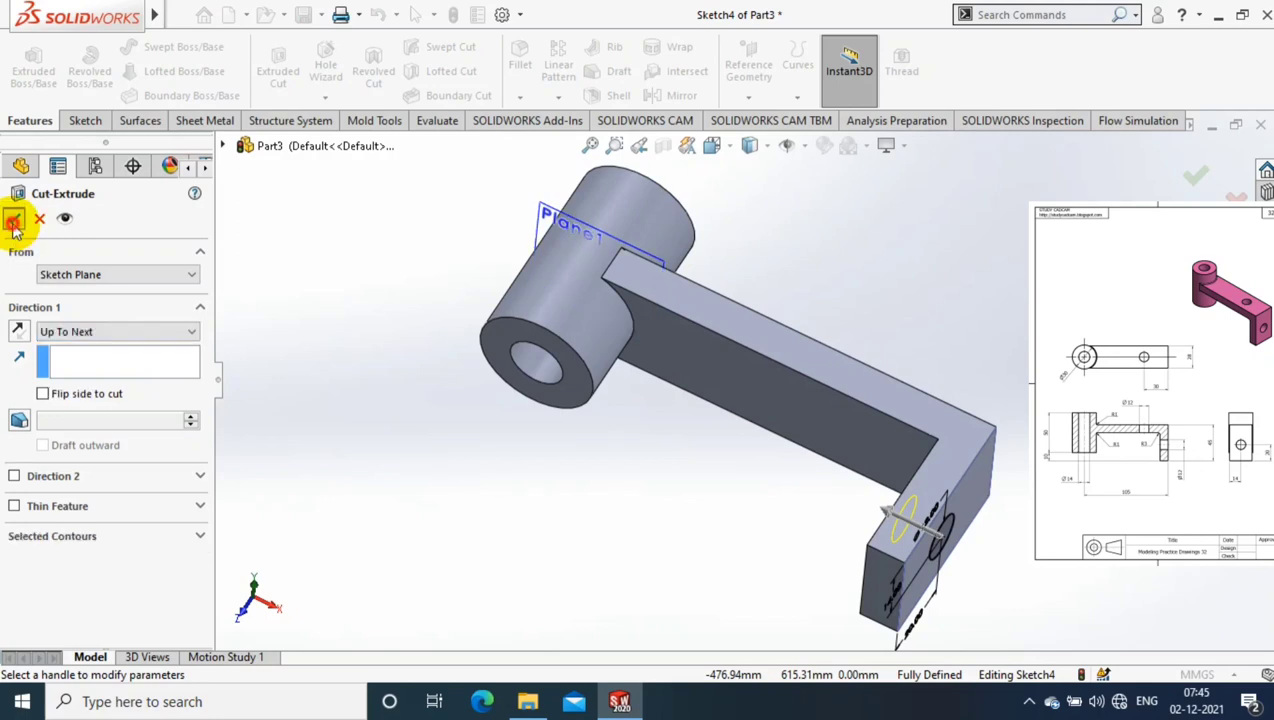
{"action": "key", "text": "Return"}
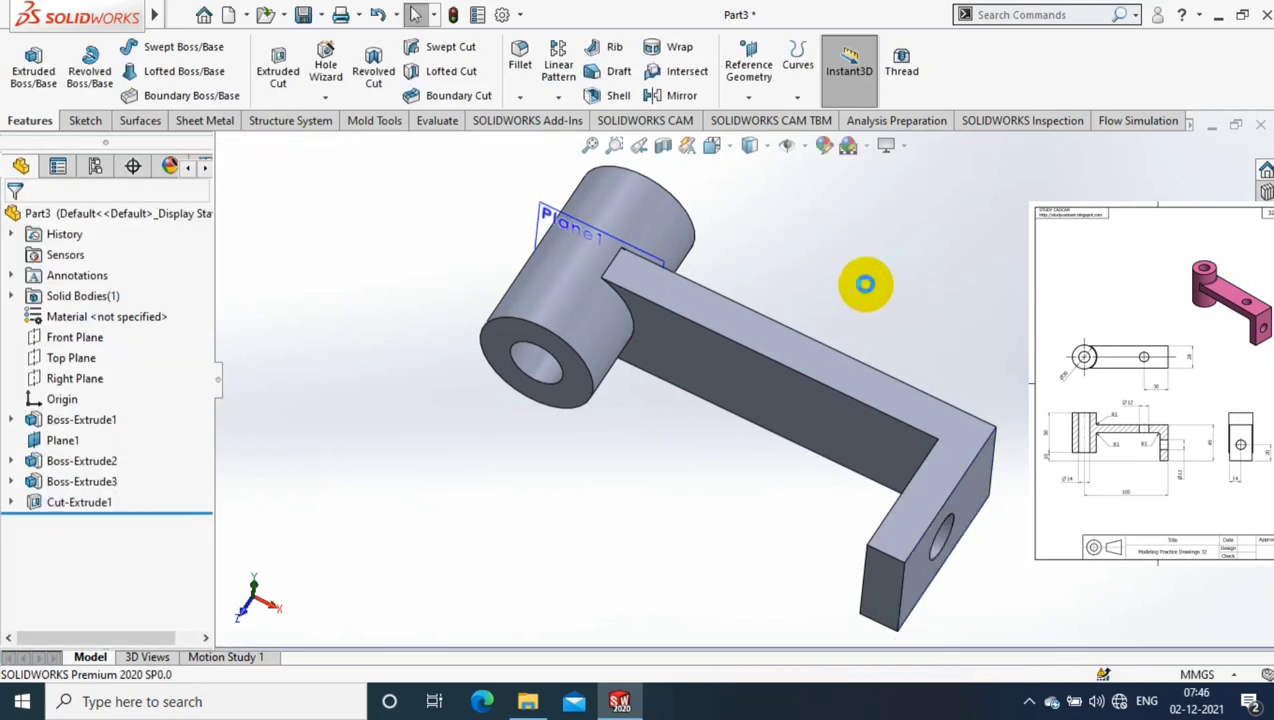
{"action": "mouse_move", "coordinate": [862, 285]}
{"action": "middle_mouse_down"}
{"action": "mouse_move", "coordinate": [808, 529]}
{"action": "mouse_move", "coordinate": [845, 412]}
{"action": "middle_mouse_up"}
Set up a Hole Wizard hole: ANSI Metric drill size Ø12.0, Through All, on the arm's top face
{"action": "right_click", "coordinate": [845, 412]}
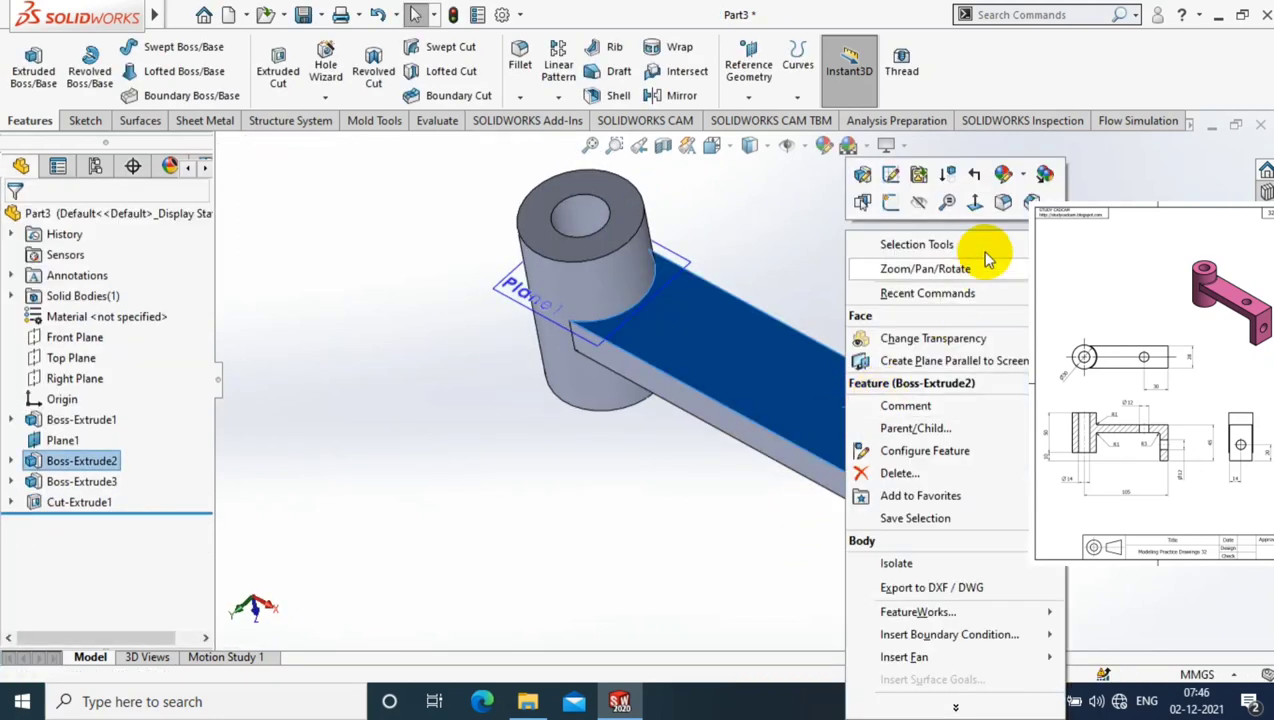
{"action": "left_click", "coordinate": [980, 207]}
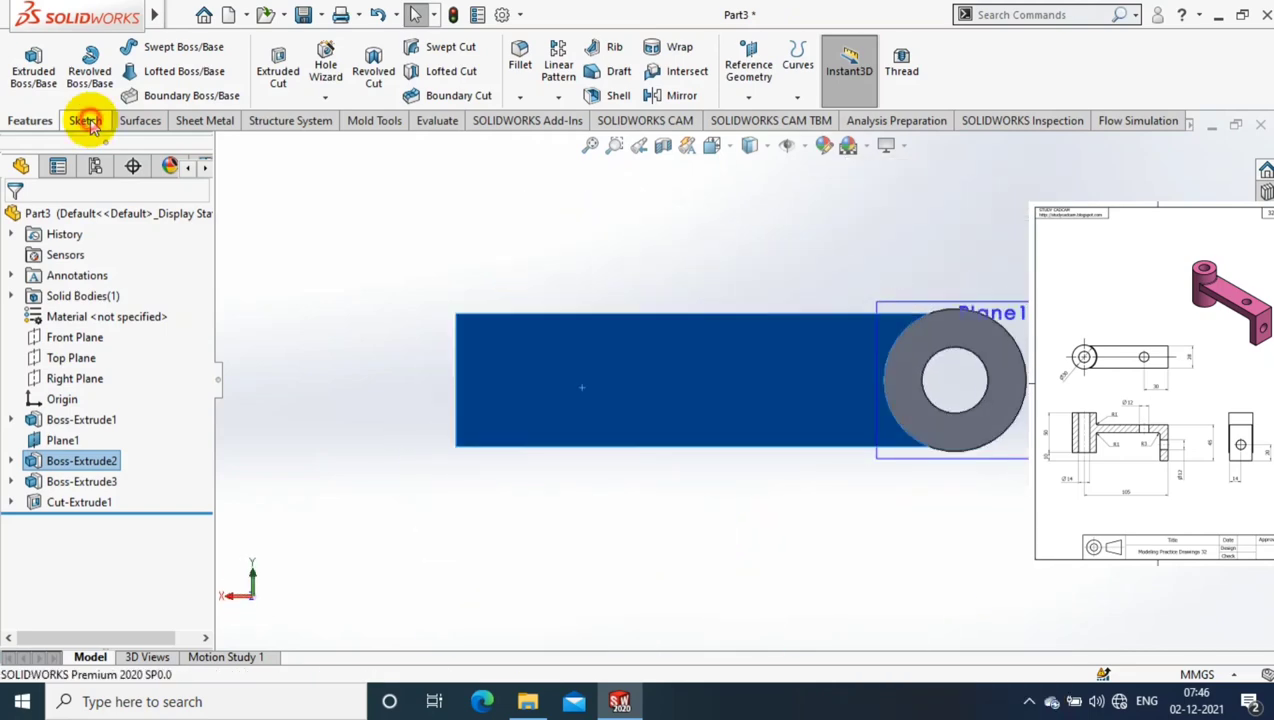
{"action": "left_click", "coordinate": [30, 120]}
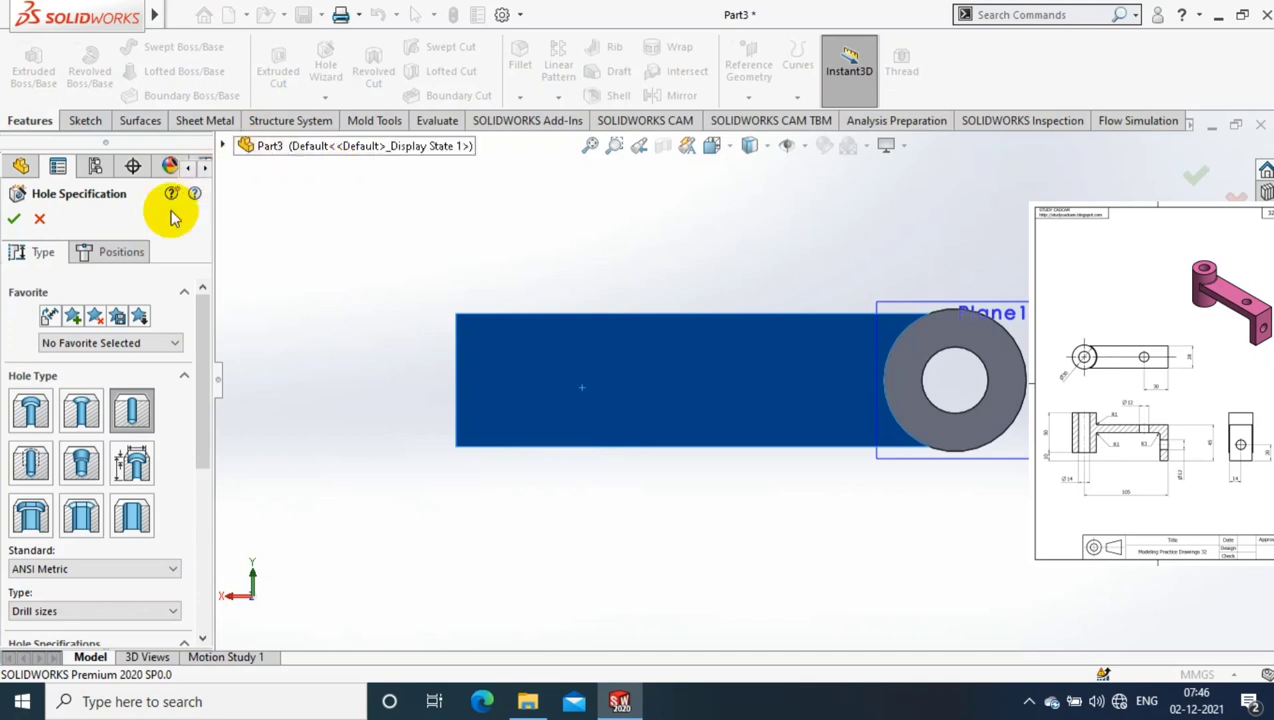
{"action": "scroll", "coordinate": [145, 420], "scroll_direction": "down", "scroll_amount": 3}
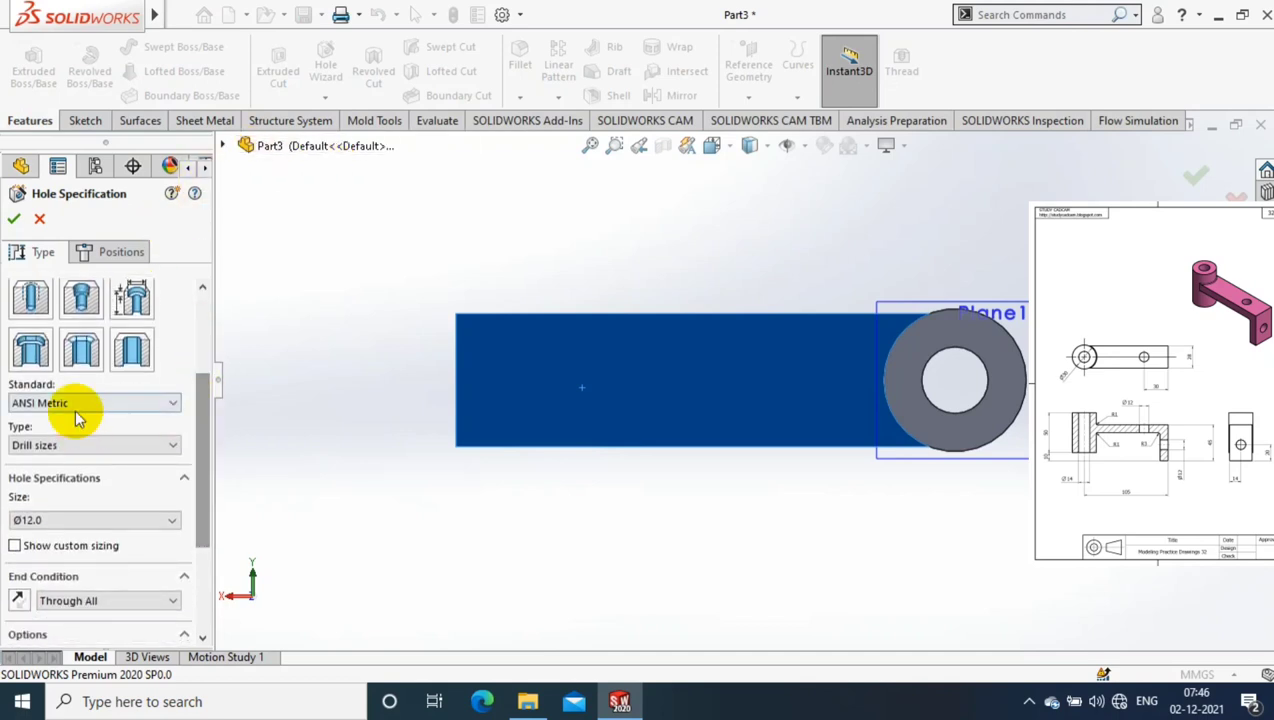
{"action": "left_click", "coordinate": [77, 444]}
{"action": "left_click", "coordinate": [60, 474]}
{"action": "left_click", "coordinate": [68, 519]}
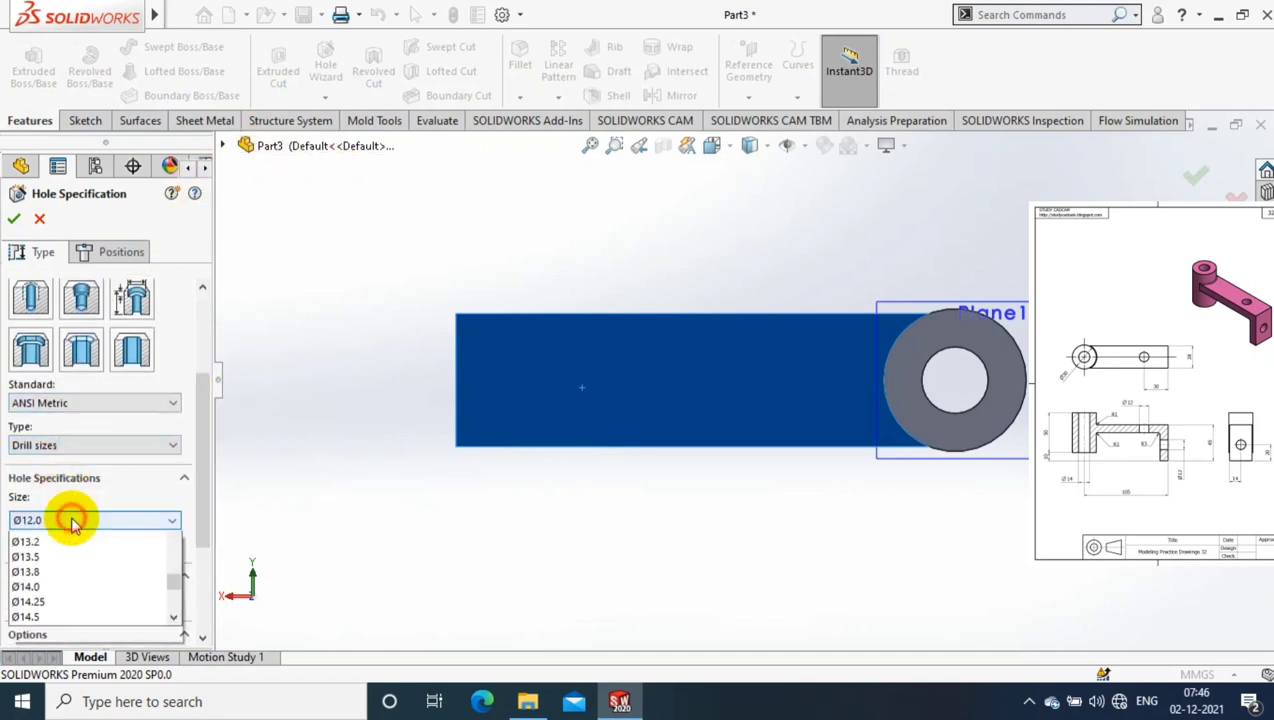
{"action": "left_click", "coordinate": [62, 531]}
{"action": "scroll", "coordinate": [207, 448], "scroll_direction": "down", "scroll_amount": 2}
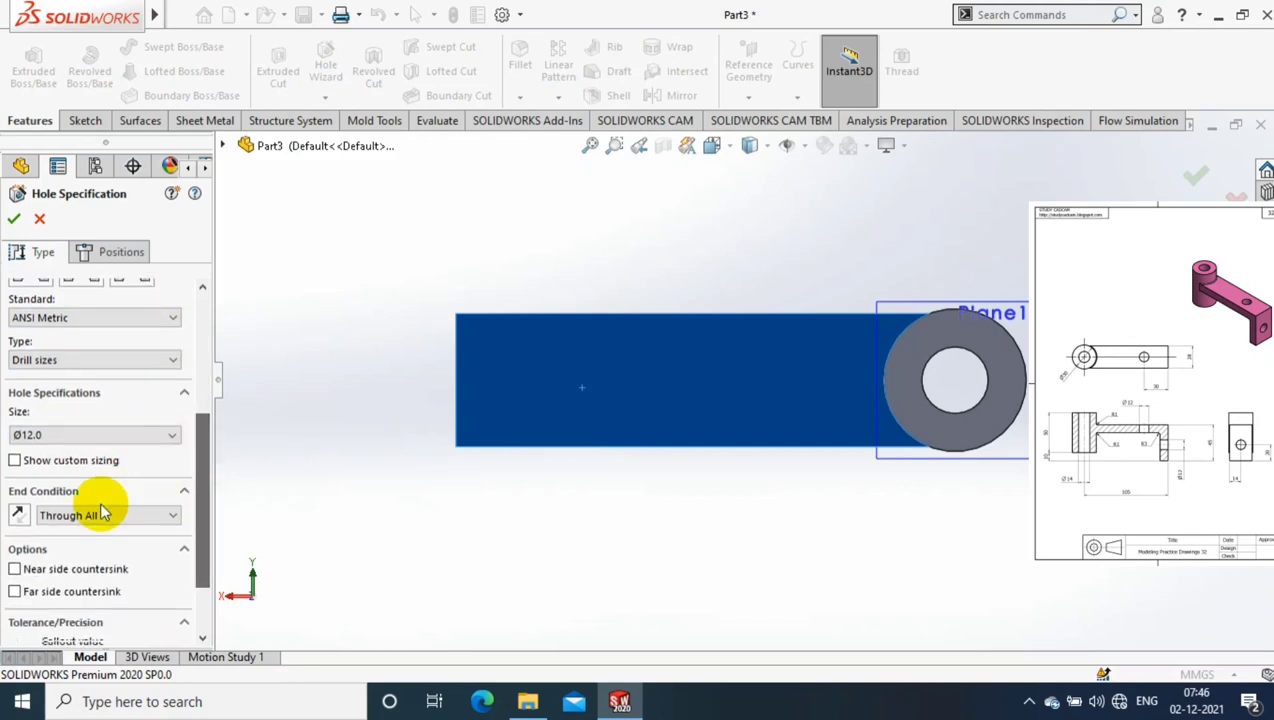
Place the hole point on the arm 30 mm from its end edge and finish the hole
{"action": "left_click", "coordinate": [585, 379]}
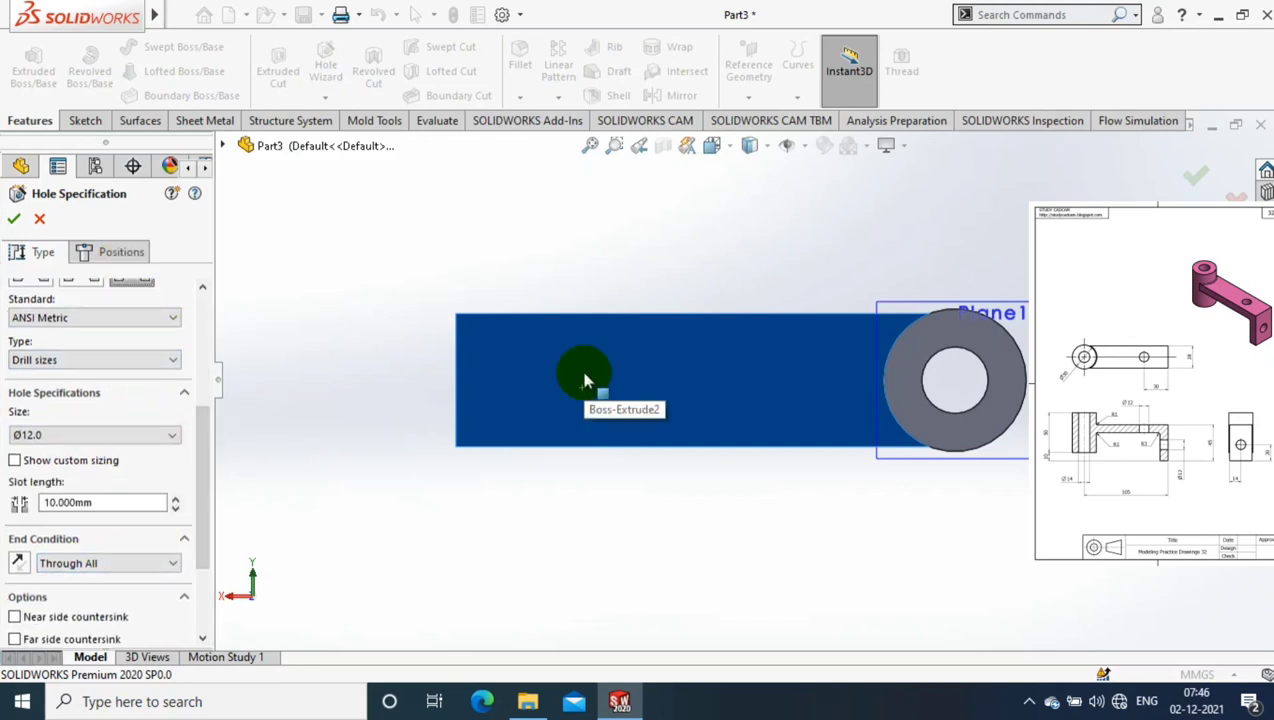
{"action": "left_click", "coordinate": [114, 254]}
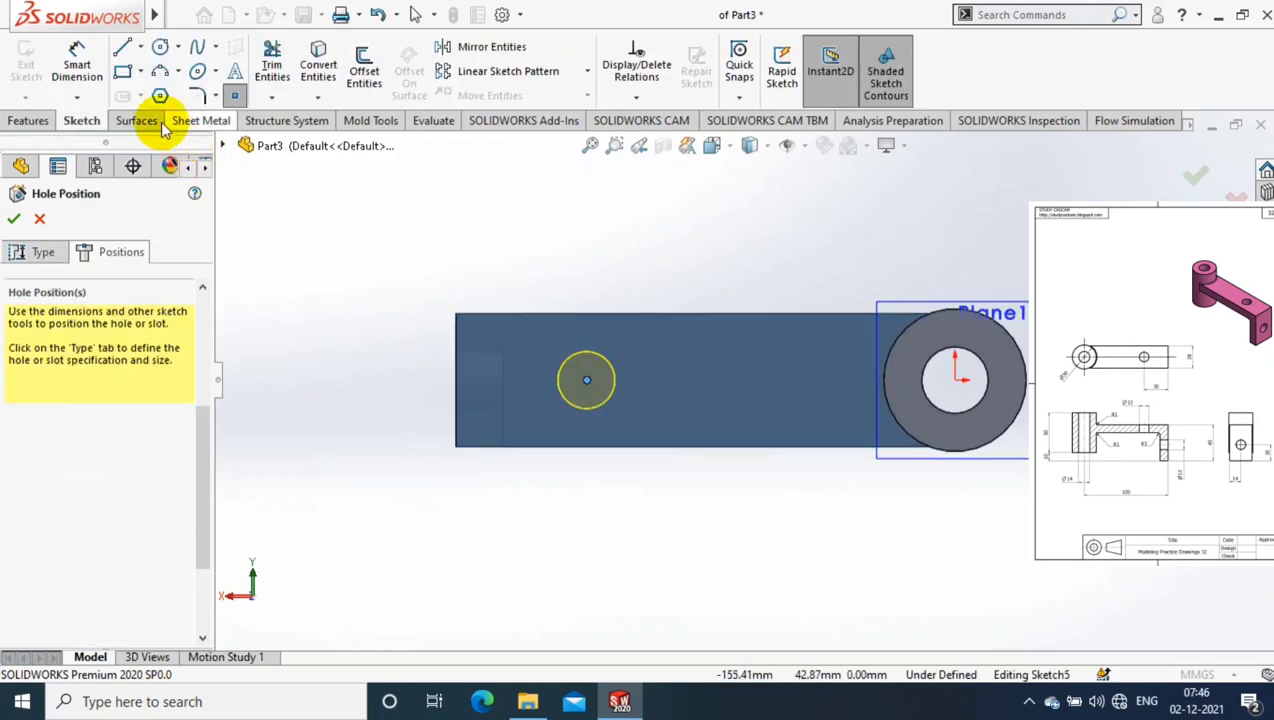
{"action": "left_click", "coordinate": [77, 65]}
{"action": "left_click", "coordinate": [457, 378]}
{"action": "left_click", "coordinate": [587, 380]}
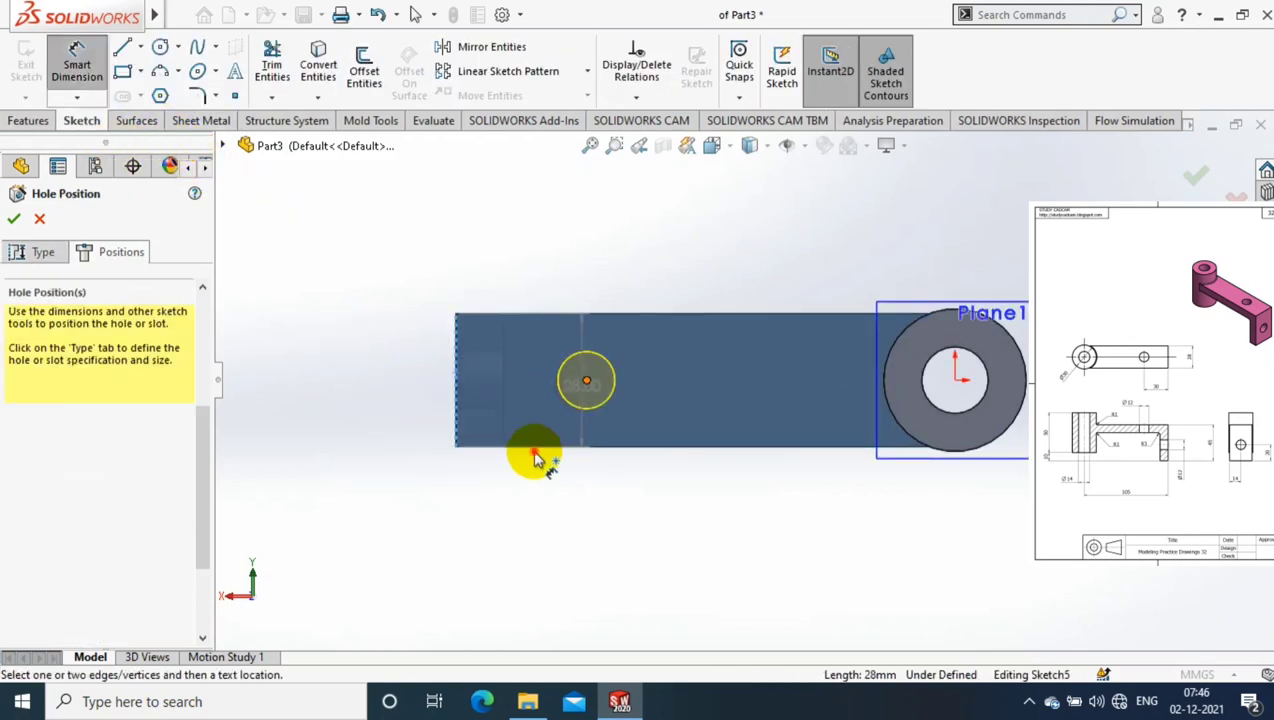
{"action": "left_click", "coordinate": [535, 500]}
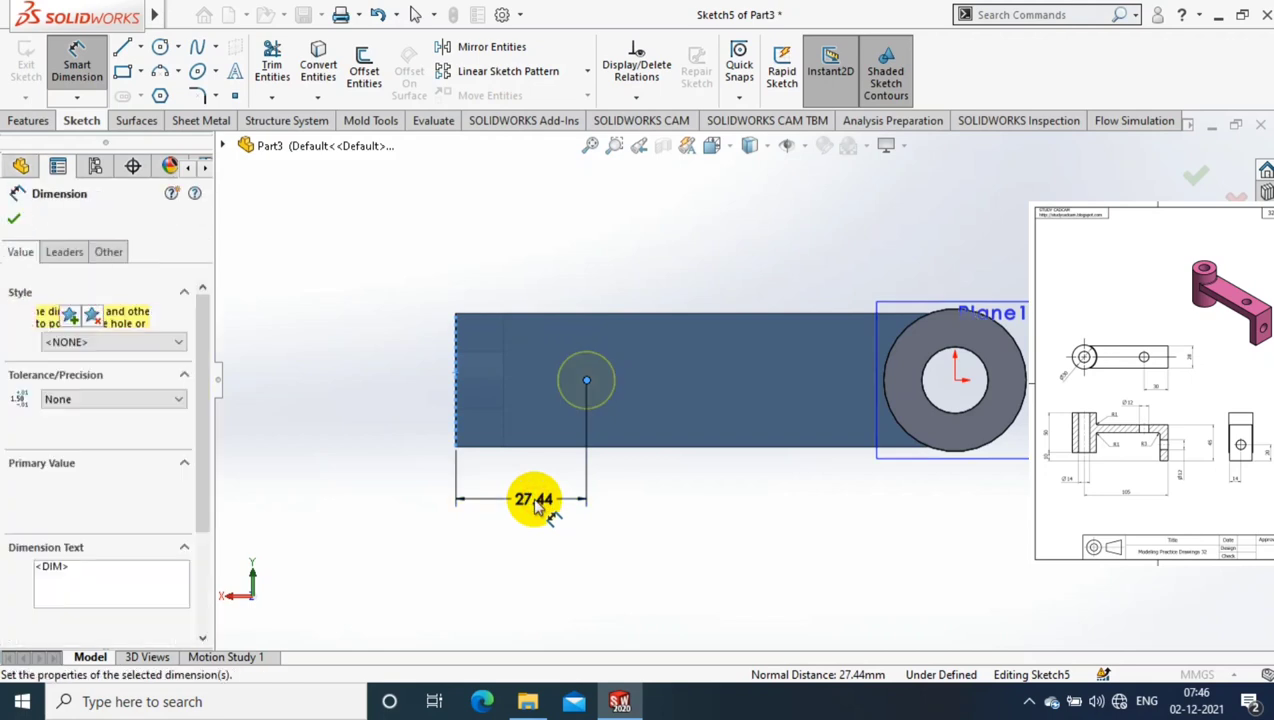
{"action": "type", "text": "30"}
{"action": "key", "text": "Return"}
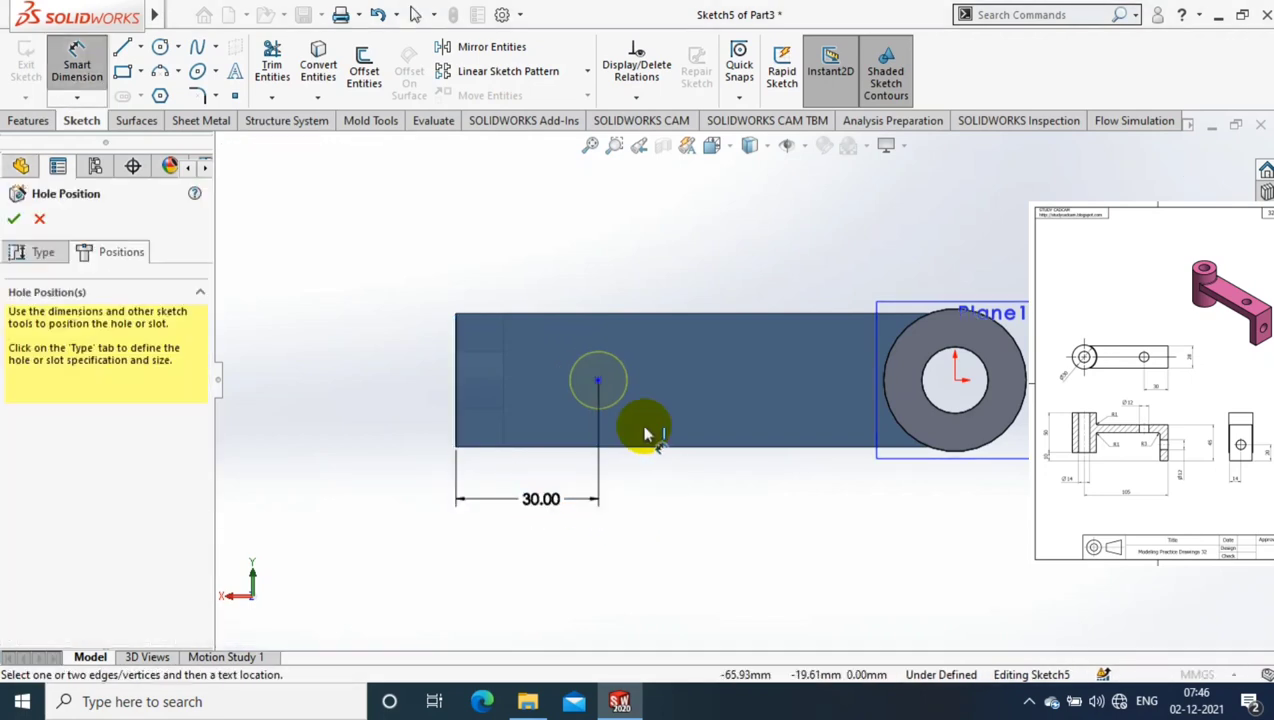
{"action": "key", "text": "Return"}
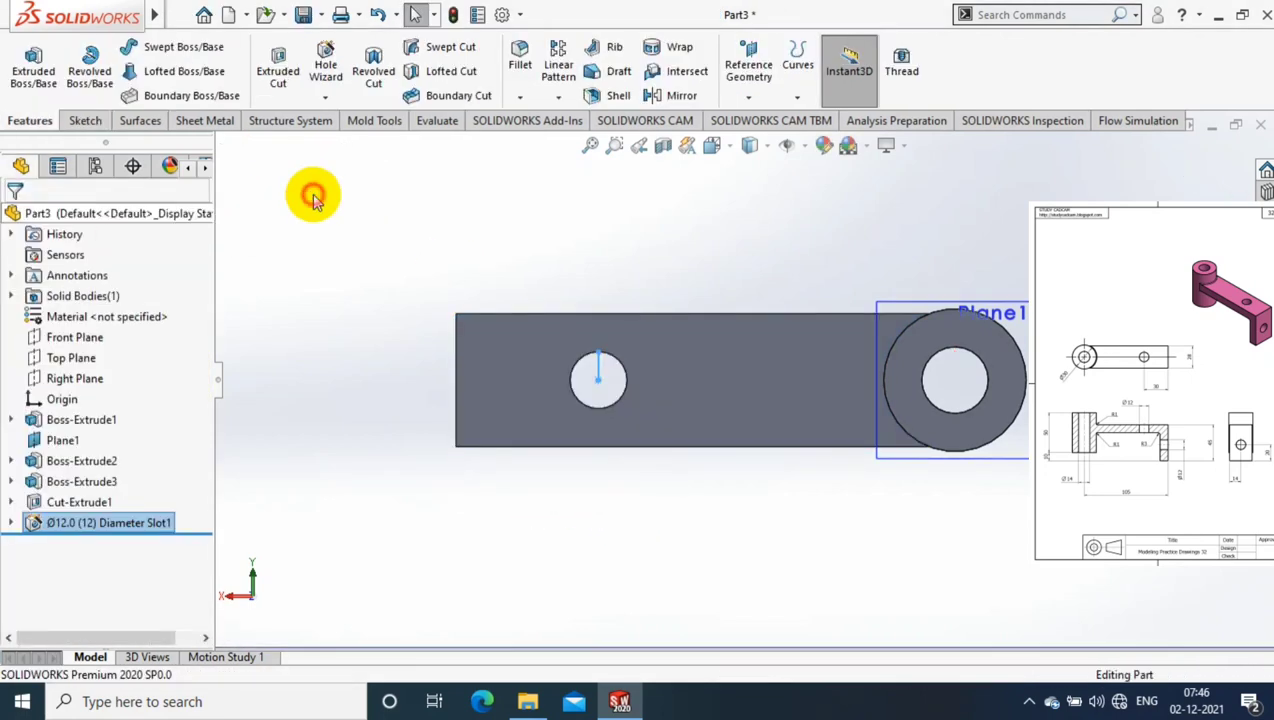
{"action": "mouse_move", "coordinate": [415, 205]}
{"action": "middle_mouse_down"}
{"action": "mouse_move", "coordinate": [697, 517]}
{"action": "mouse_move", "coordinate": [725, 463]}
{"action": "middle_mouse_up"}
{"action": "scroll", "coordinate": [697, 350], "scroll_direction": "down", "scroll_amount": 2}
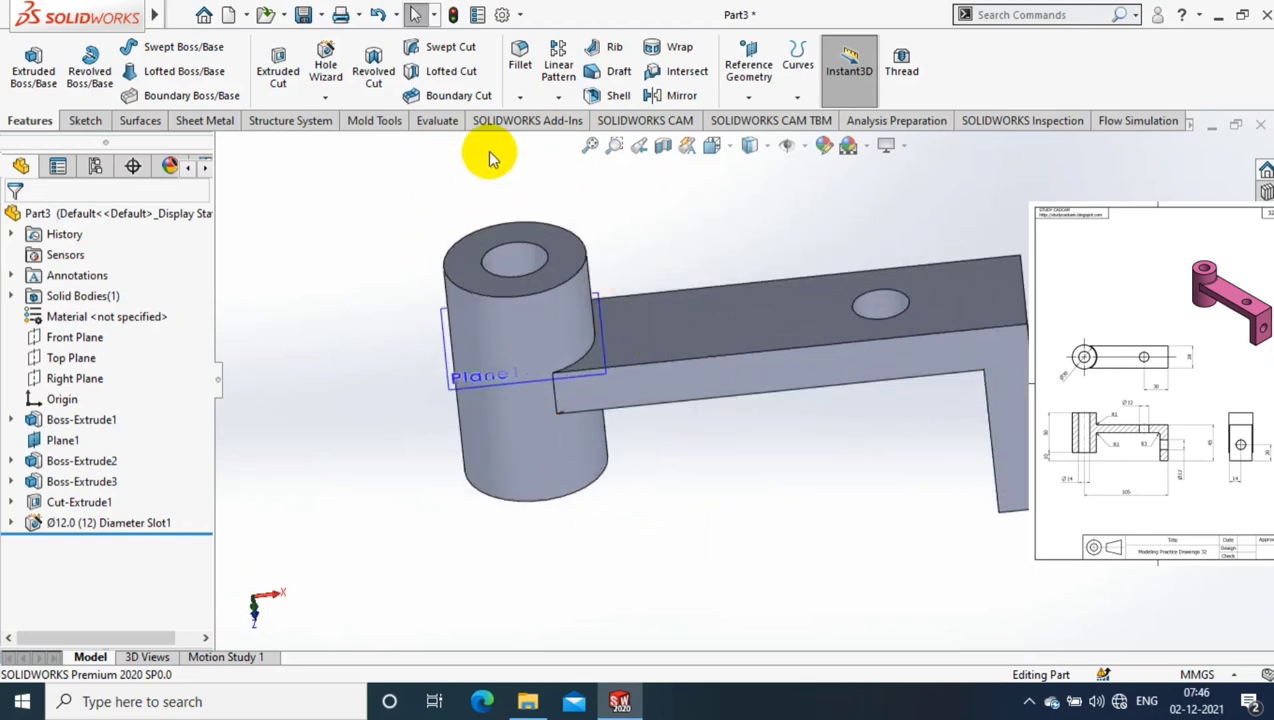
{"action": "left_click", "coordinate": [520, 96]}
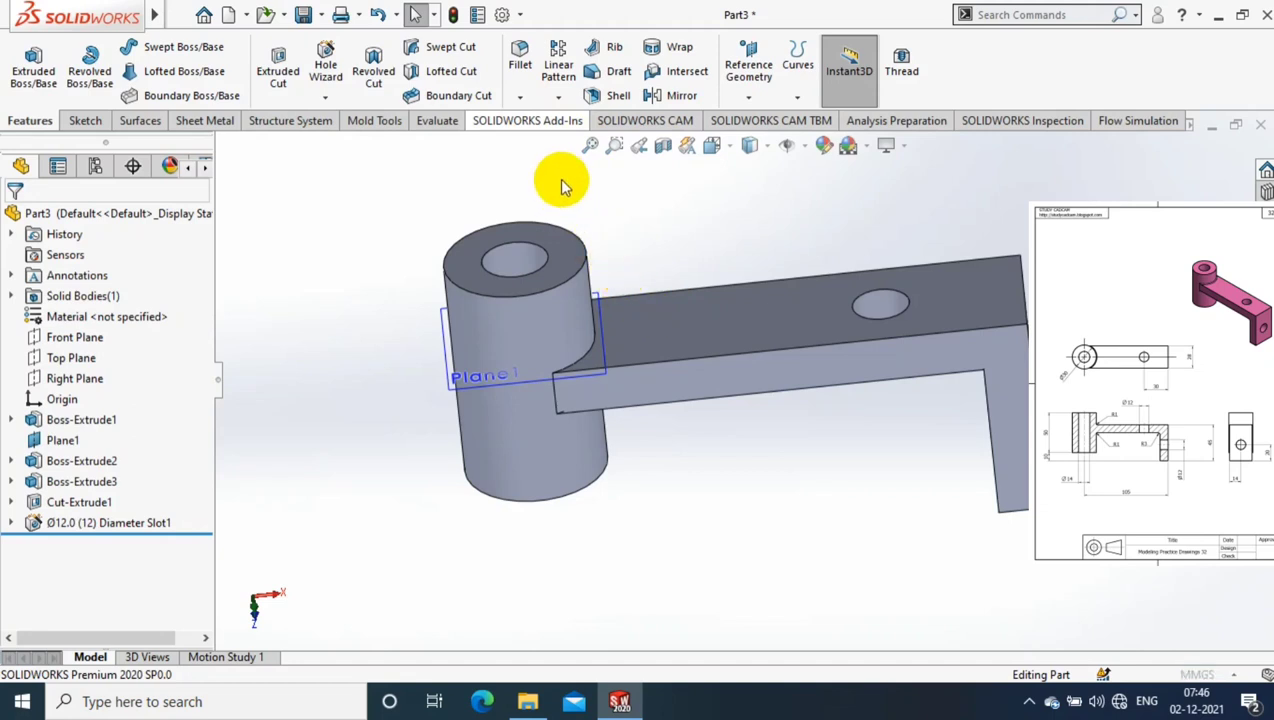
Fillet the two arm–cylinder edges and two arm edges near the leg with a 1 mm radius
{"action": "left_click", "coordinate": [520, 92]}
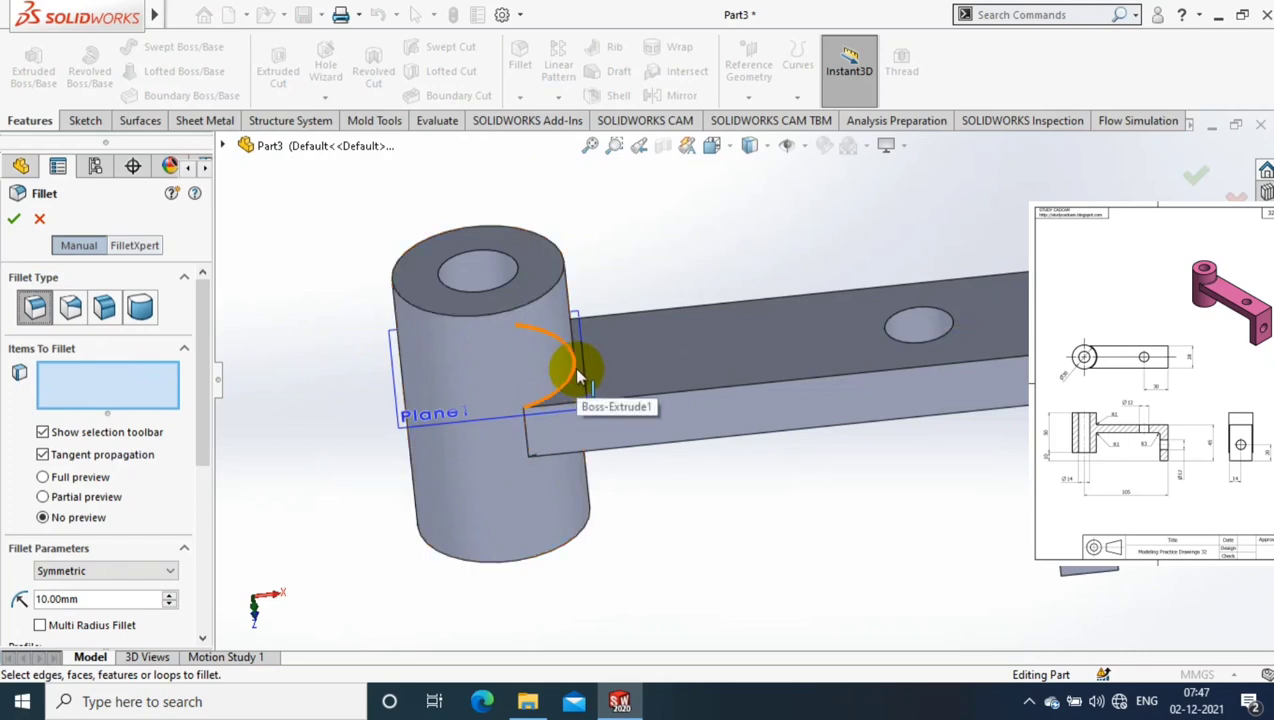
{"action": "left_click", "coordinate": [640, 435]}
{"action": "mouse_move", "coordinate": [643, 336]}
{"action": "middle_mouse_down"}
{"action": "mouse_move", "coordinate": [660, 465]}
{"action": "mouse_move", "coordinate": [569, 407]}
{"action": "mouse_move", "coordinate": [632, 473]}
{"action": "middle_mouse_up"}
{"action": "left_click", "coordinate": [572, 405]}
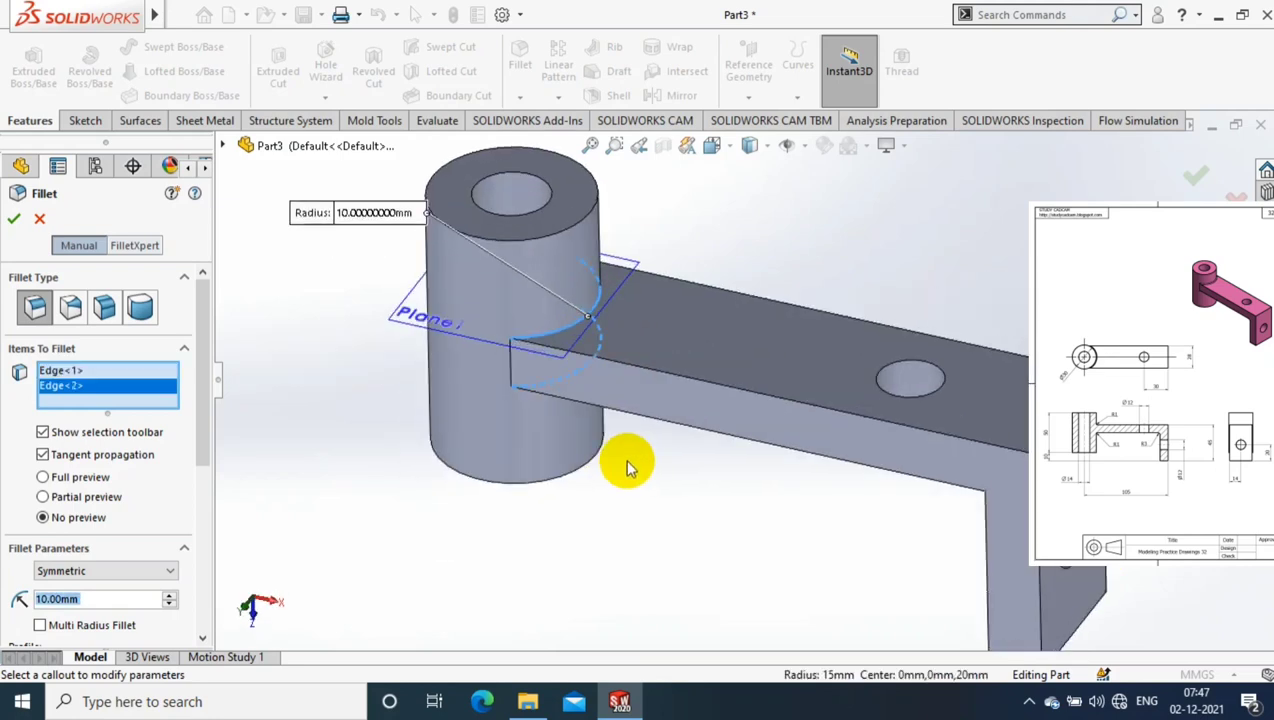
{"action": "scroll", "coordinate": [627, 466], "scroll_direction": "up", "scroll_amount": 3}
{"action": "left_click", "coordinate": [962, 411]}
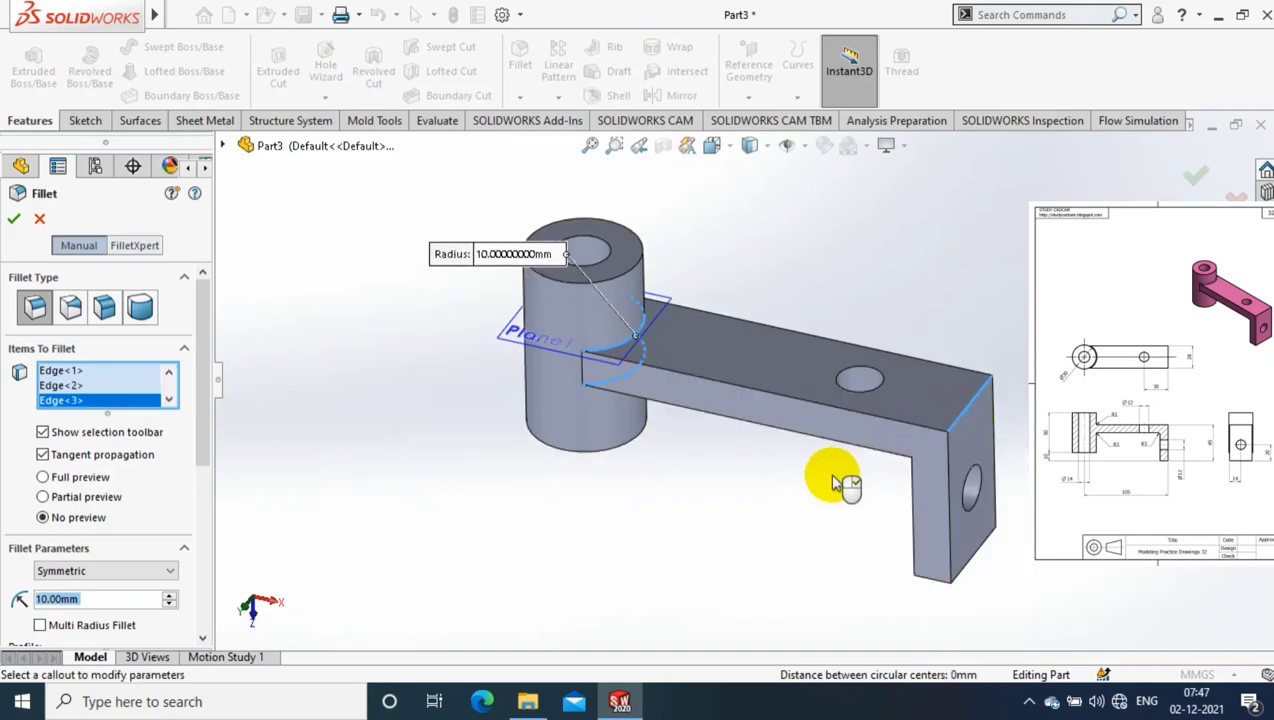
{"action": "mouse_move", "coordinate": [816, 494]}
{"action": "middle_mouse_down"}
{"action": "mouse_move", "coordinate": [922, 473]}
{"action": "mouse_move", "coordinate": [916, 455]}
{"action": "middle_mouse_up"}
{"action": "left_click", "coordinate": [916, 457]}
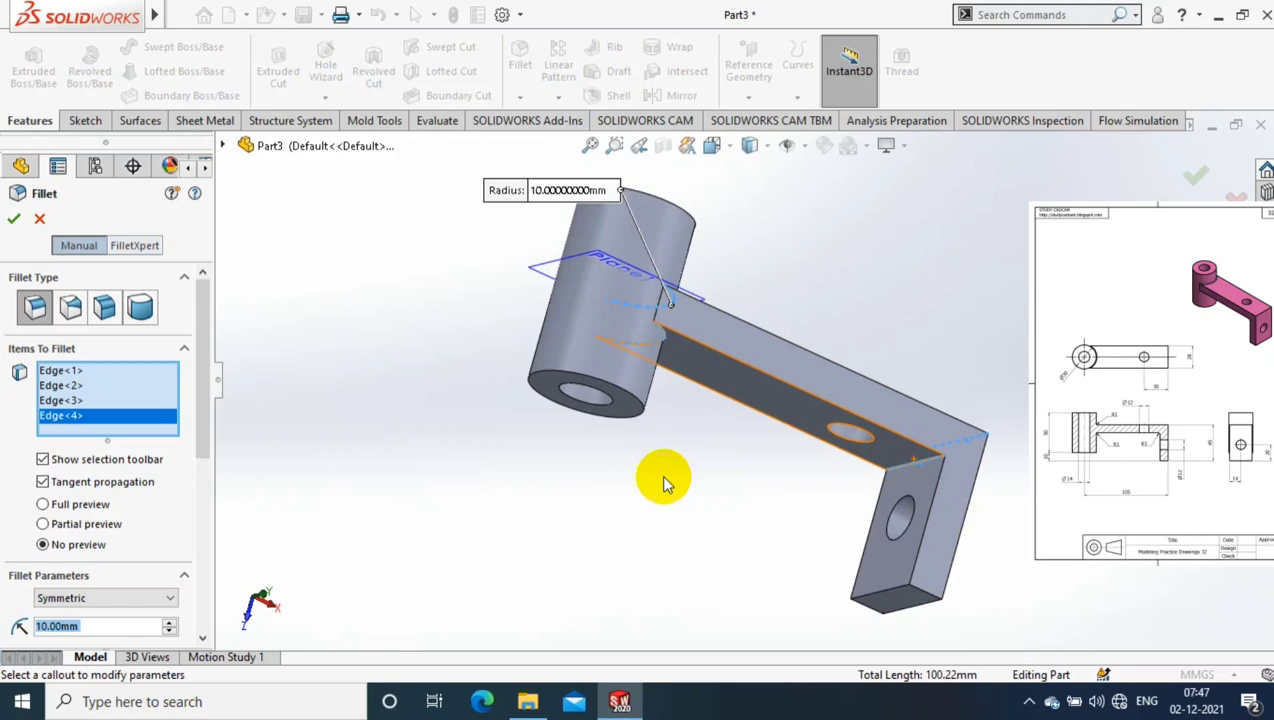
{"action": "middle_click_drag", "start_coordinate": [660, 474], "coordinate": [648, 515]}
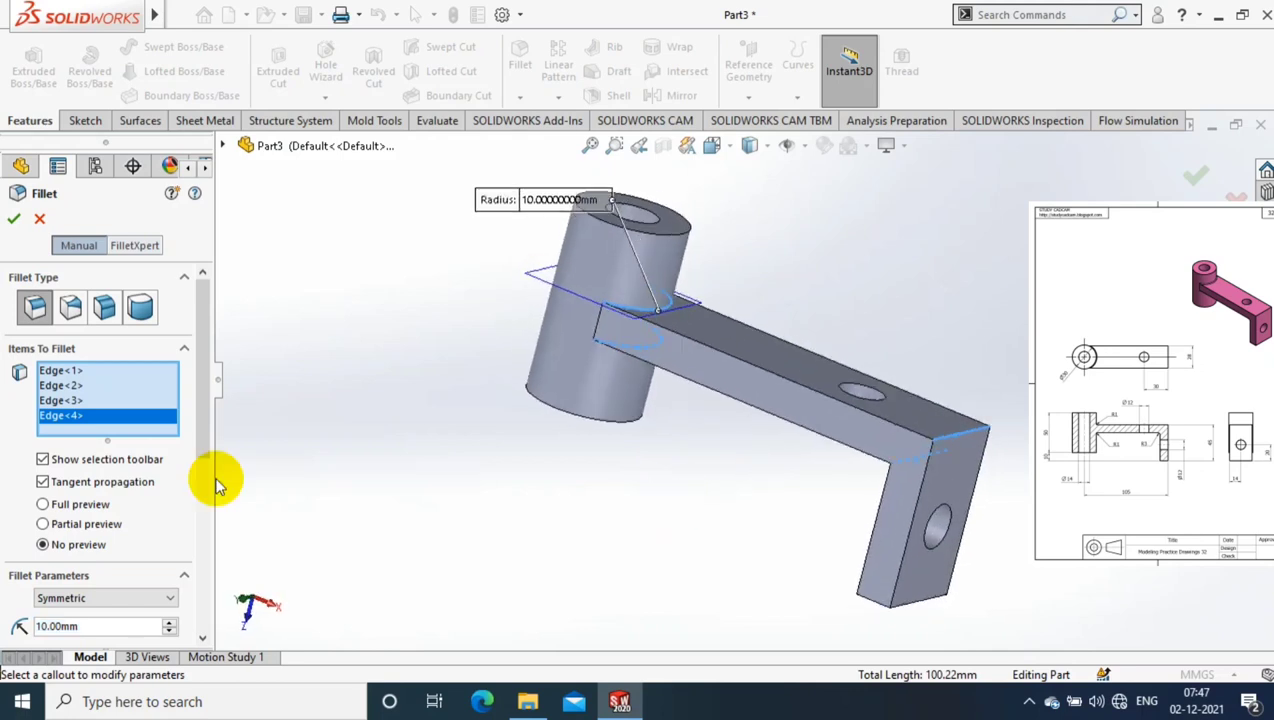
{"action": "scroll", "coordinate": [190, 470], "scroll_direction": "down", "scroll_amount": 3}
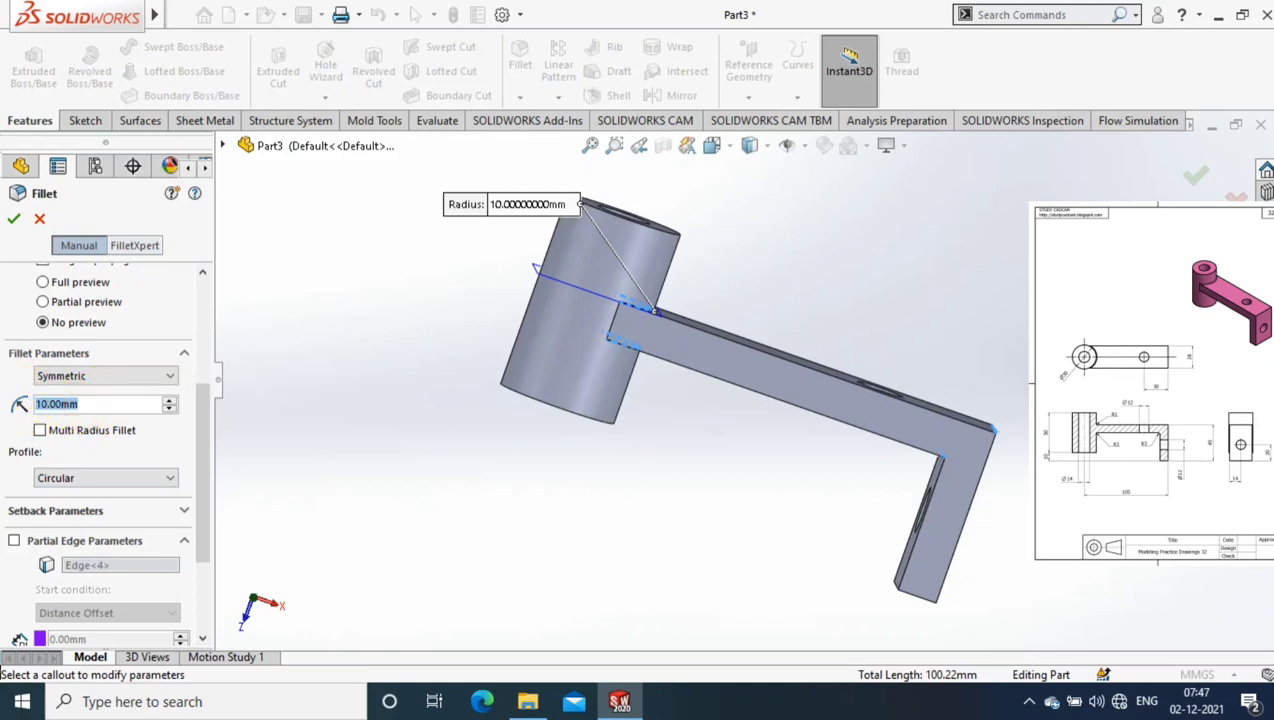
{"action": "type", "text": "1"}
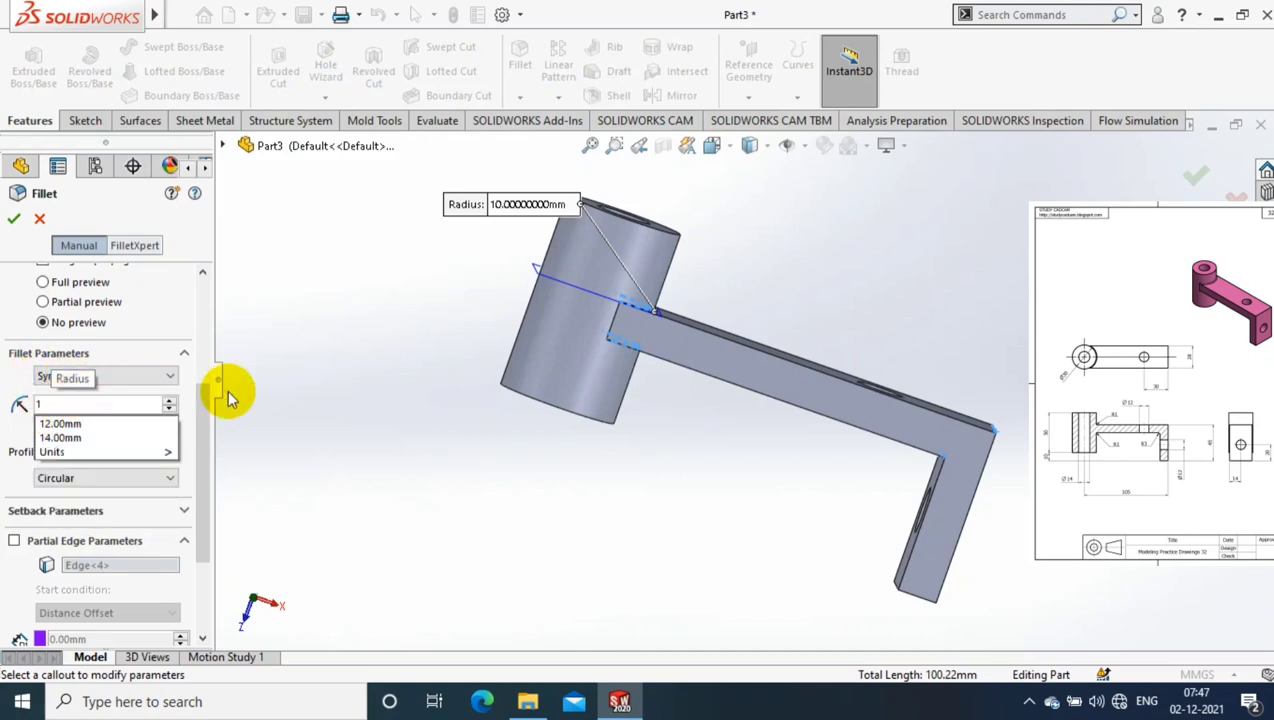
{"action": "key", "text": "Return"}
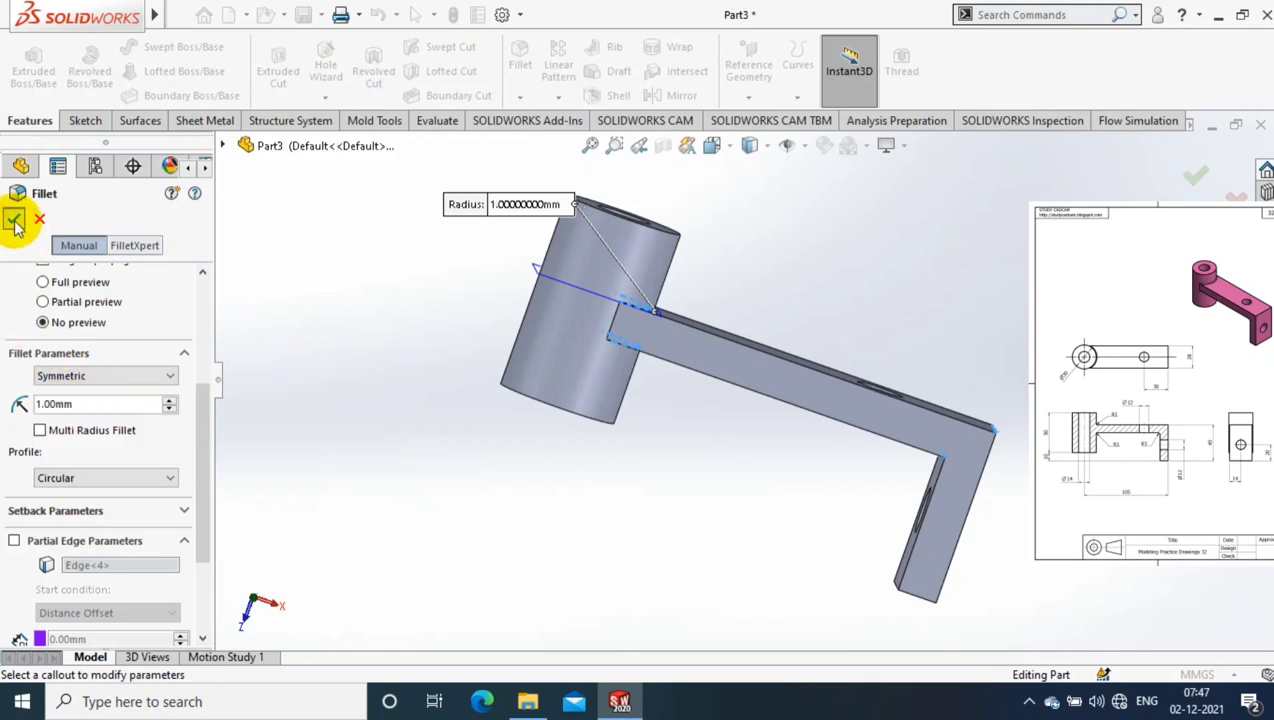
{"action": "left_click", "coordinate": [14, 219]}
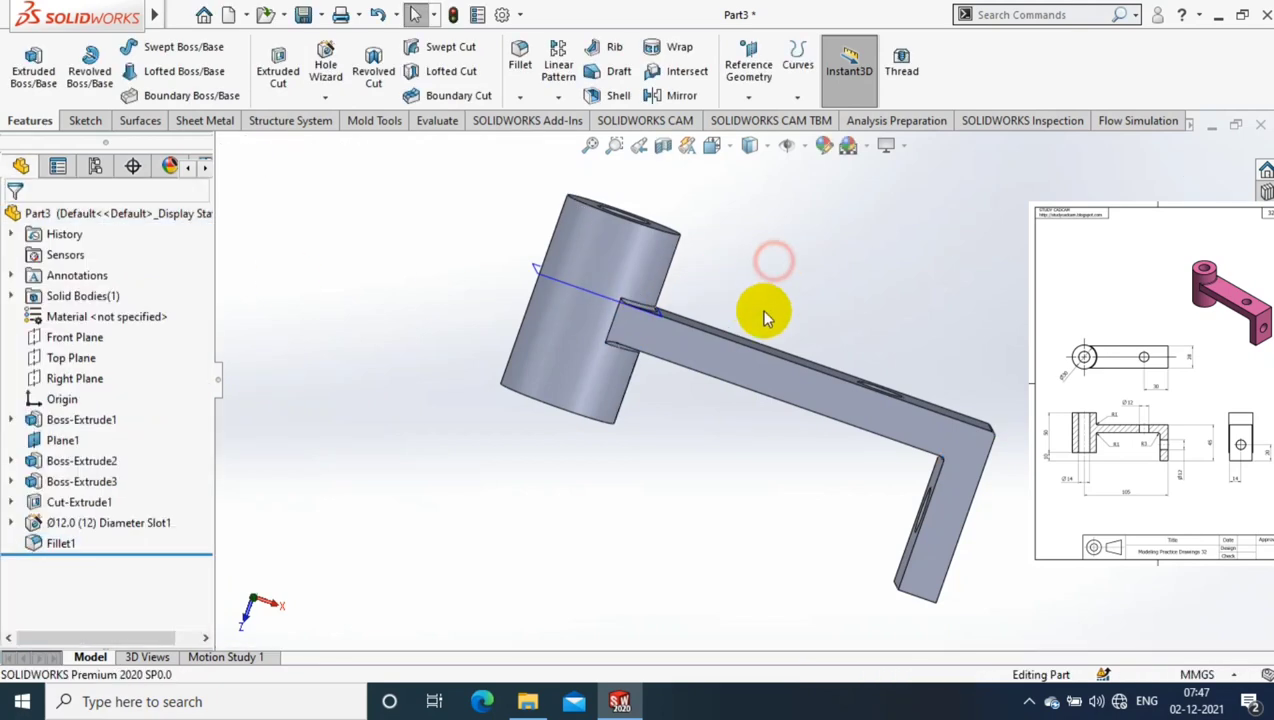
Give the whole bracket a pink appearance chosen from the colour spectrum
{"action": "mouse_move", "coordinate": [758, 323]}
{"action": "middle_mouse_down"}
{"action": "mouse_move", "coordinate": [720, 347]}
{"action": "mouse_move", "coordinate": [776, 313]}
{"action": "mouse_move", "coordinate": [700, 336]}
{"action": "mouse_move", "coordinate": [883, 318]}
{"action": "middle_mouse_up"}
{"action": "right_click", "coordinate": [713, 271]}
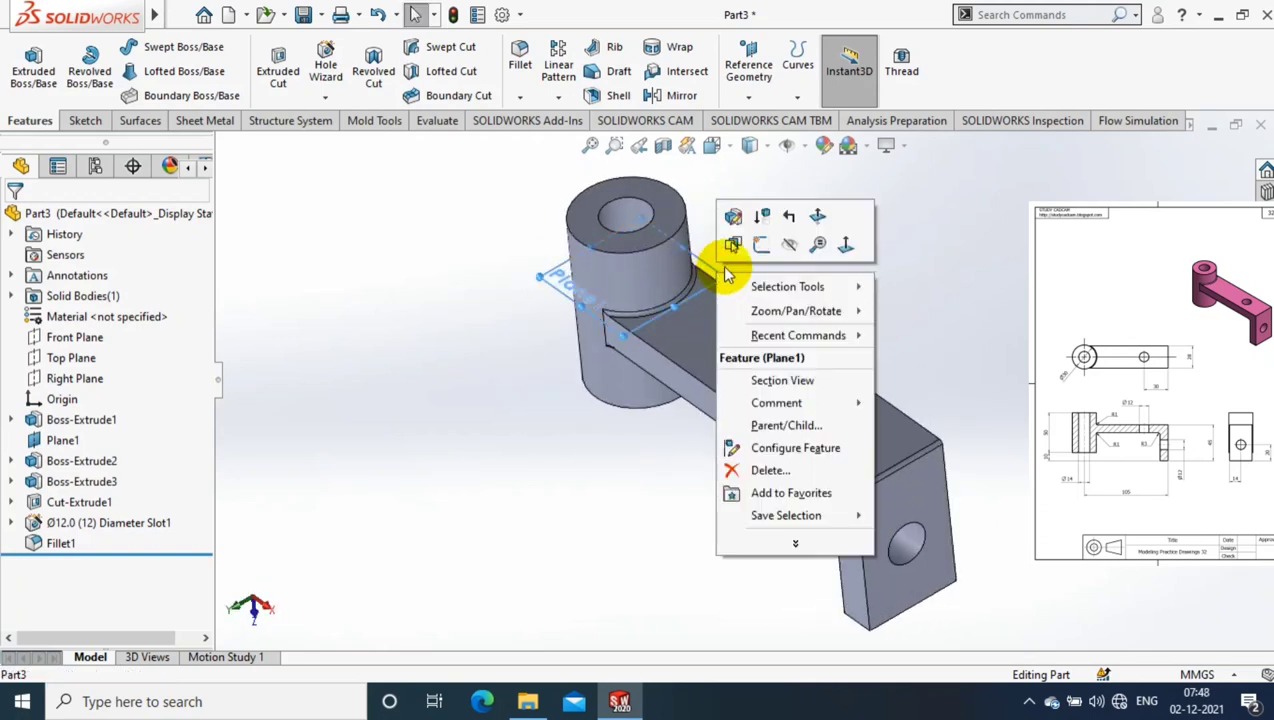
{"action": "left_click", "coordinate": [788, 246]}
{"action": "middle_click_drag", "start_coordinate": [888, 385], "coordinate": [903, 408]}
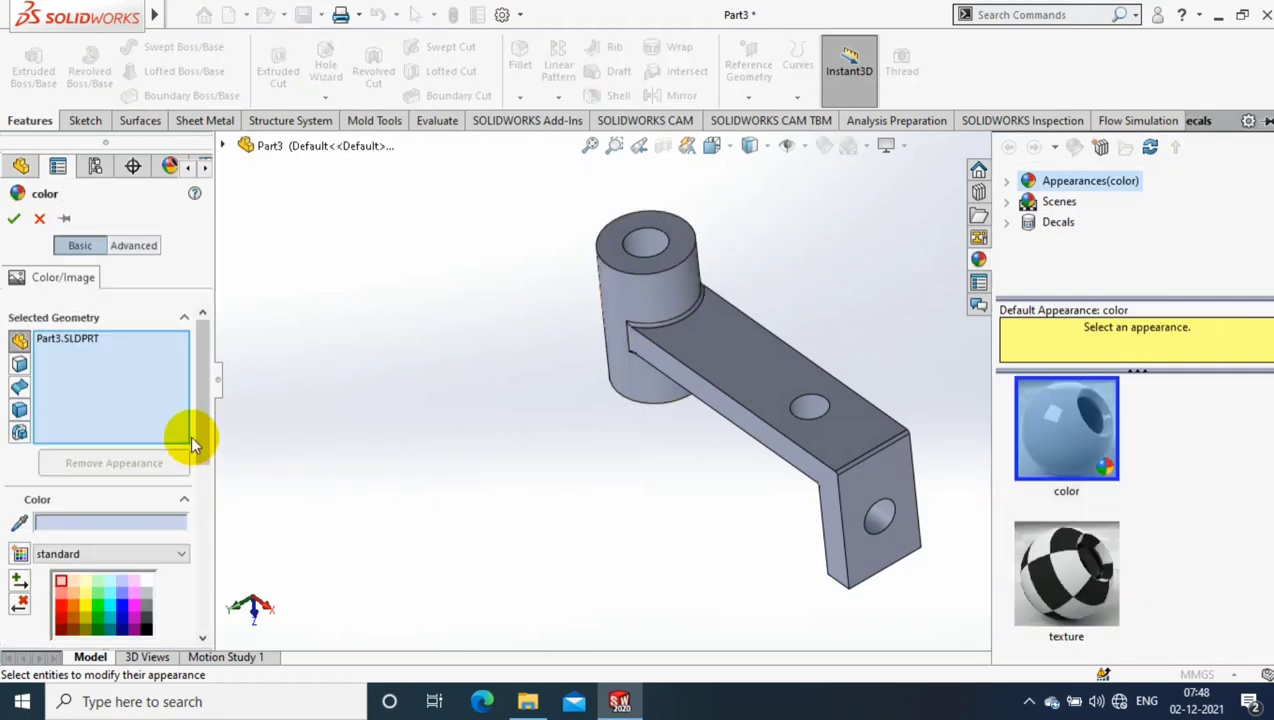
{"action": "scroll", "coordinate": [198, 398], "scroll_direction": "down", "scroll_amount": 2}
{"action": "left_click", "coordinate": [175, 626]}
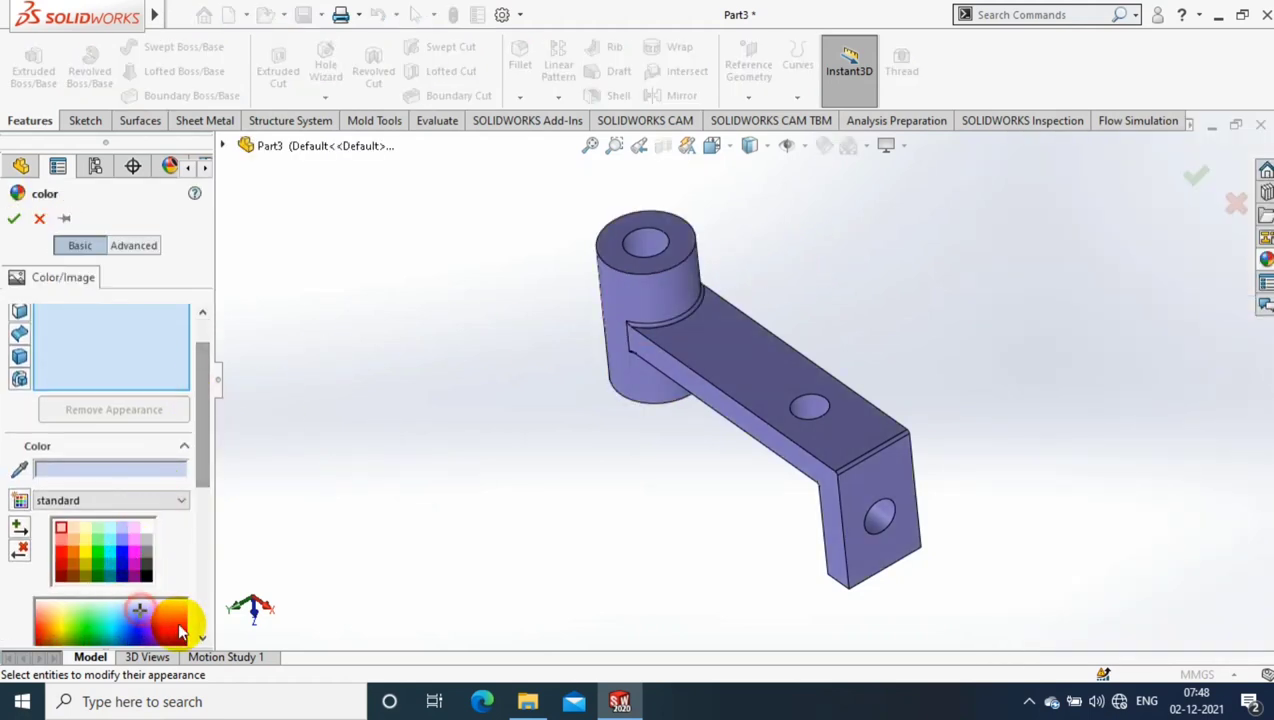
{"action": "left_click", "coordinate": [172, 610]}
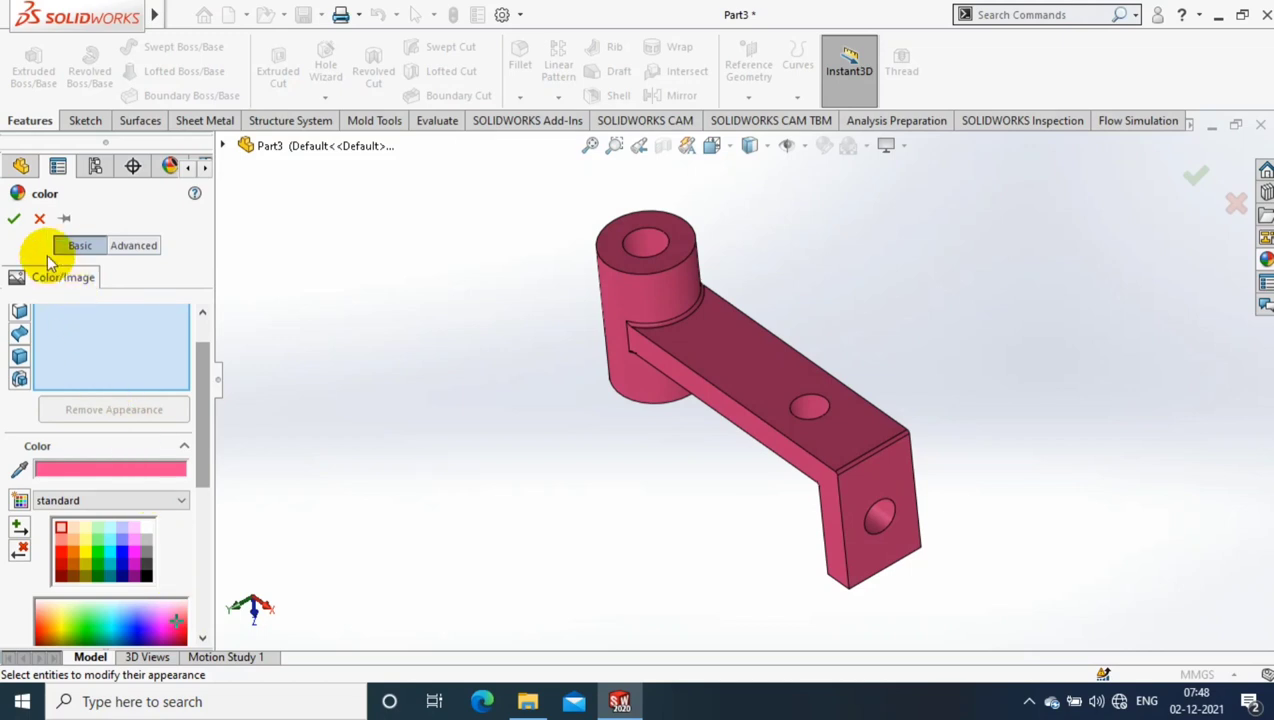
{"action": "left_click", "coordinate": [14, 222]}
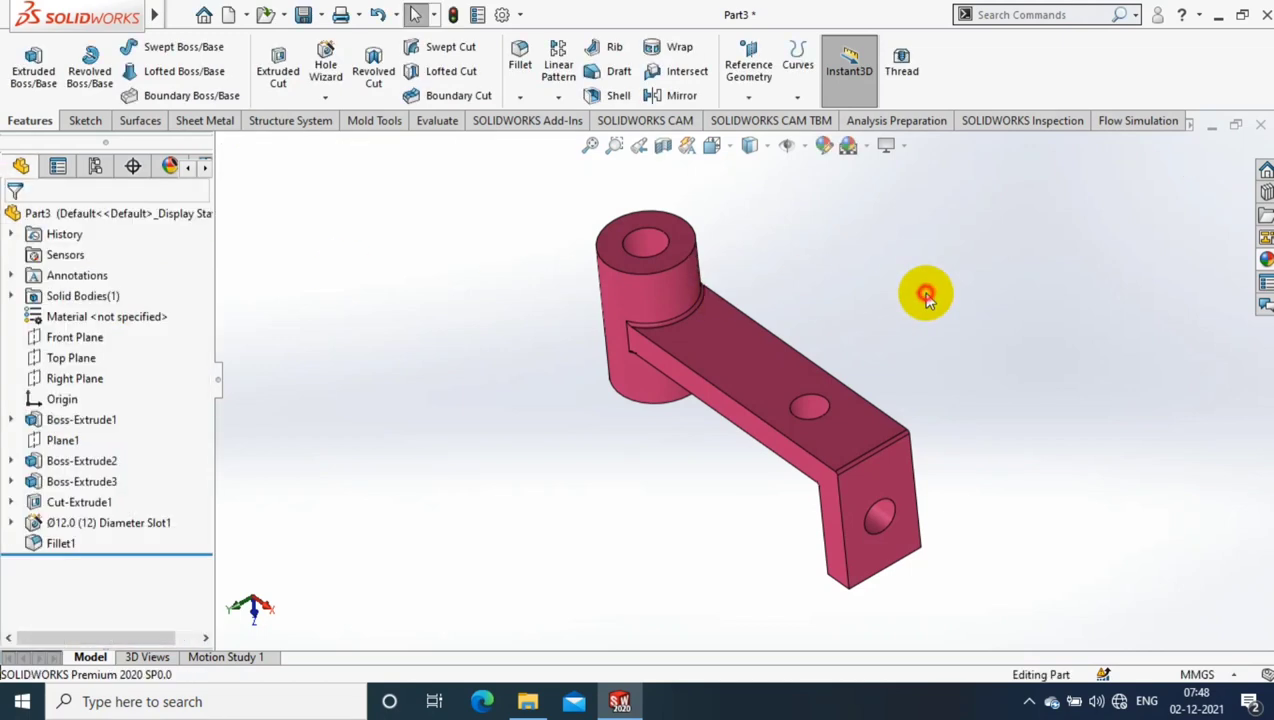
{"action": "mouse_move", "coordinate": [921, 293]}
{"action": "middle_mouse_down"}
{"action": "mouse_move", "coordinate": [973, 377]}
{"action": "mouse_move", "coordinate": [924, 361]}
{"action": "mouse_move", "coordinate": [398, 353]}
{"action": "middle_mouse_up"}
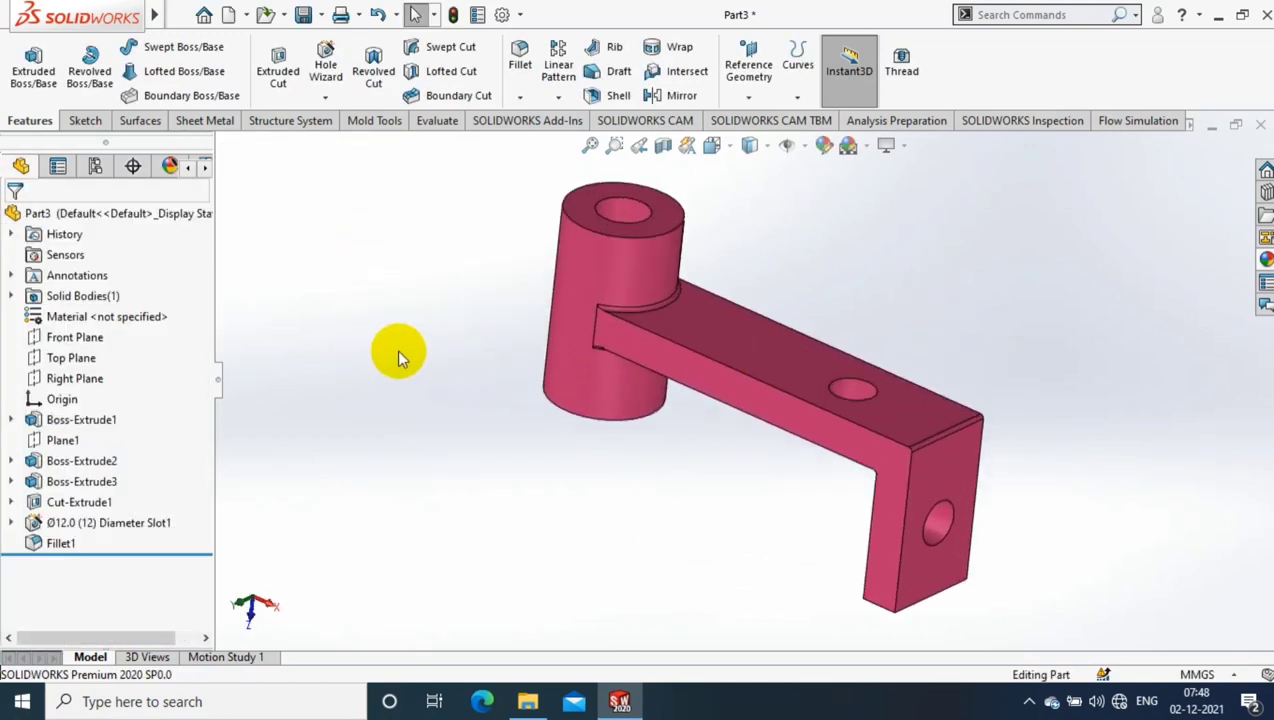